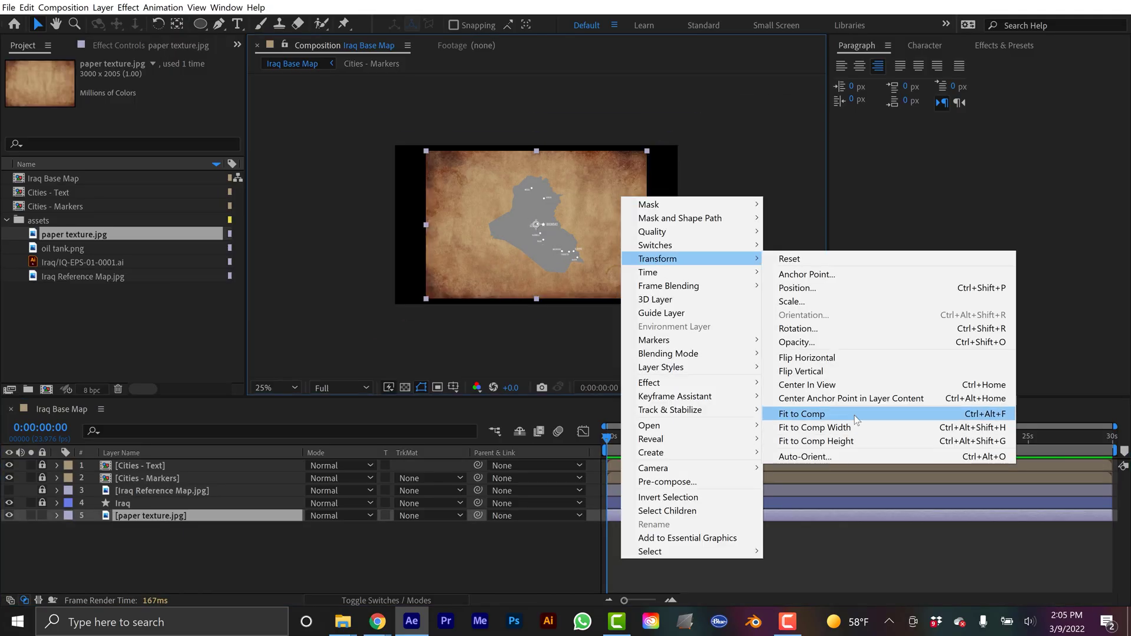
Fit the paper texture to the comp and blend the Iraq Country layer in Overlay
{"action": "left_click", "coordinate": [856, 414]}
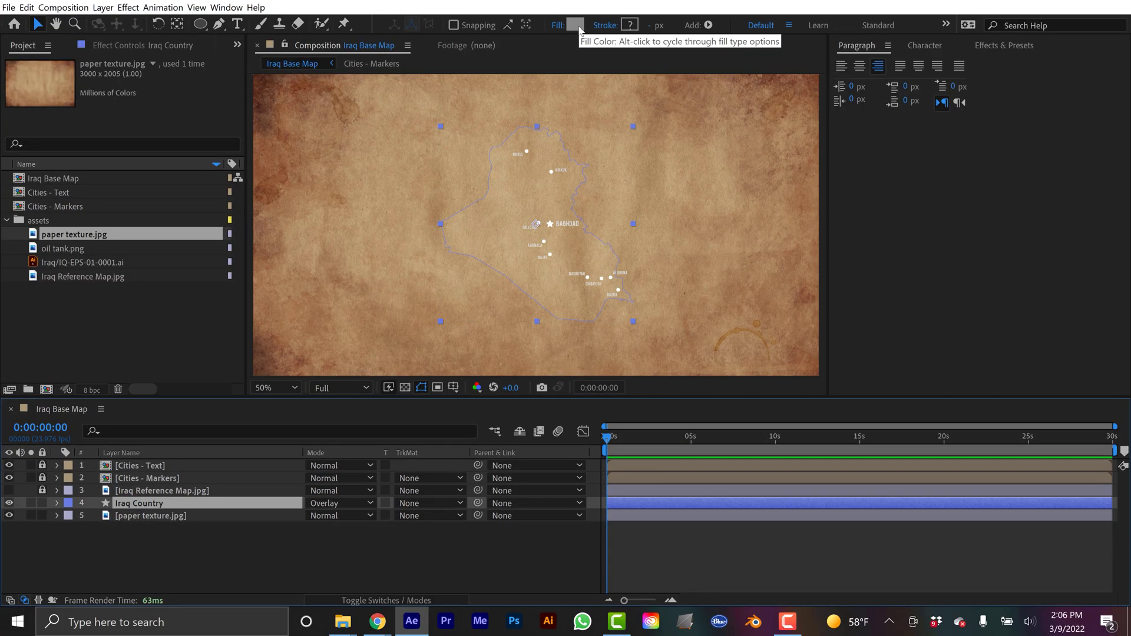
{"action": "left_click", "coordinate": [326, 465]}
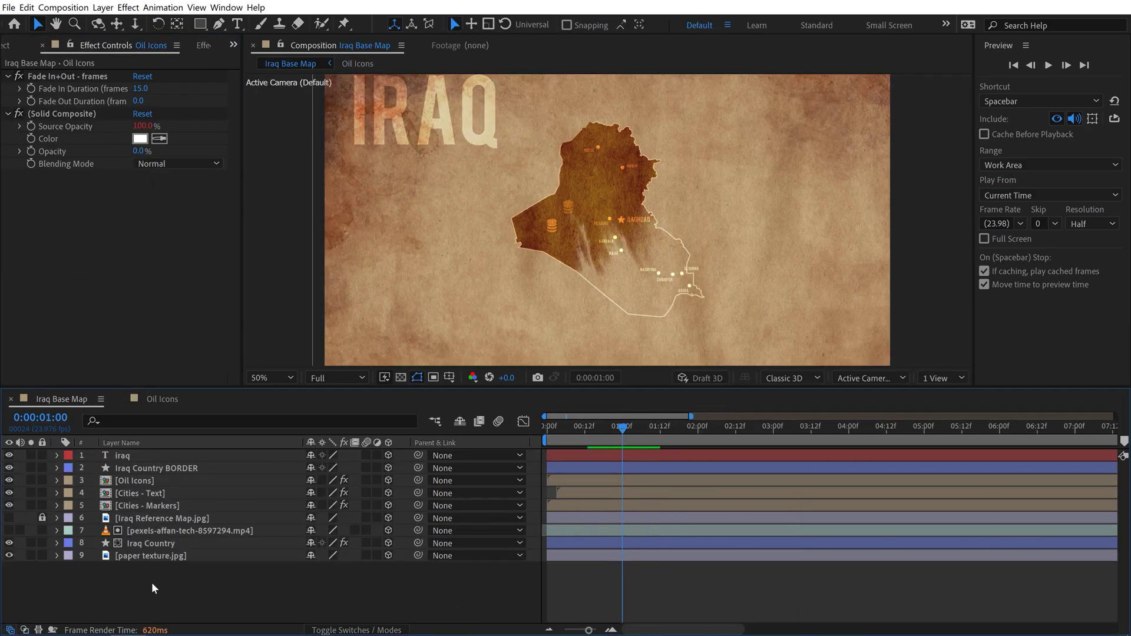
Turn on Enable Depth of Field in the 80mm camera's settings
{"action": "left_click", "coordinate": [57, 456]}
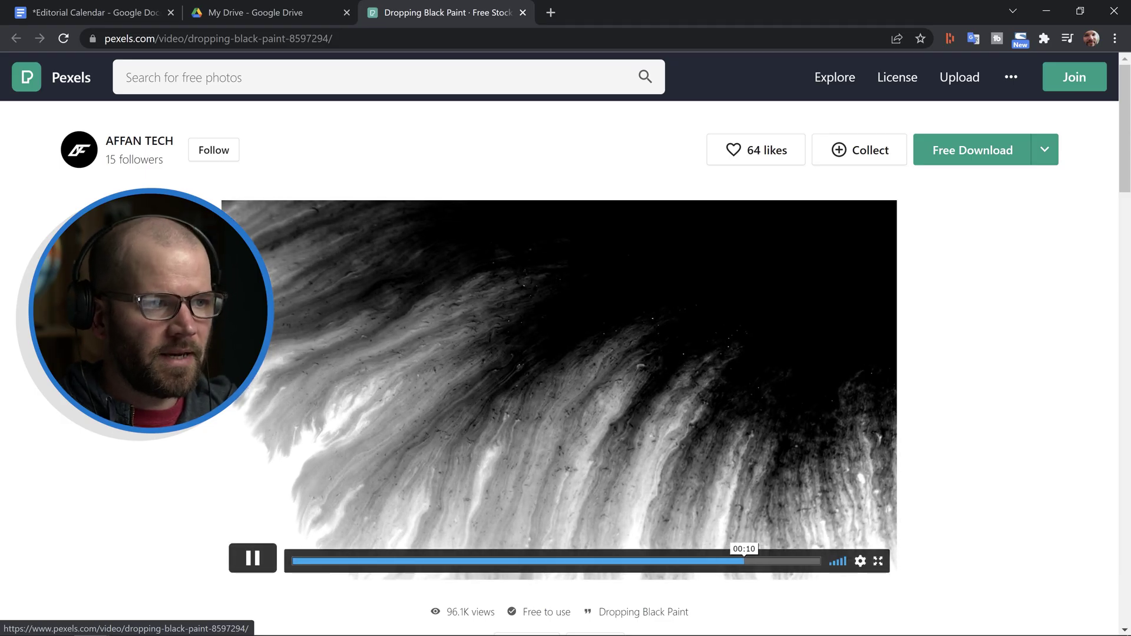
Replay the Dropping Black Paint clip from its start, pause it, and return to After Effects
{"action": "left_click", "coordinate": [314, 563]}
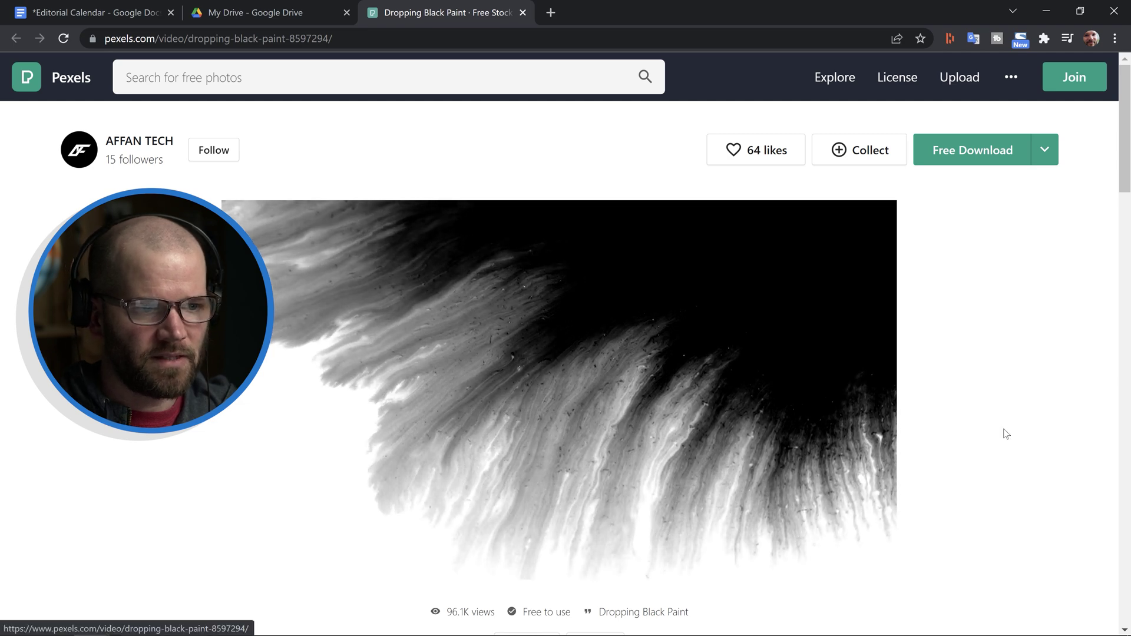
{"action": "left_click", "coordinate": [252, 558]}
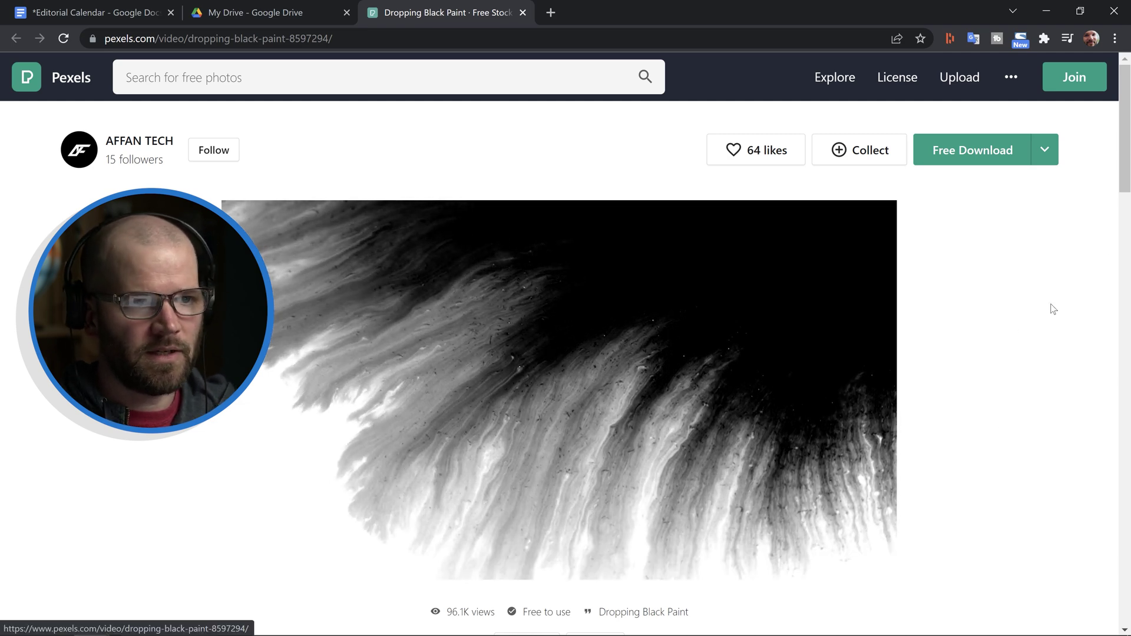
{"action": "key", "text": "alt+Tab"}
{"action": "key", "text": "alt+Tab"}
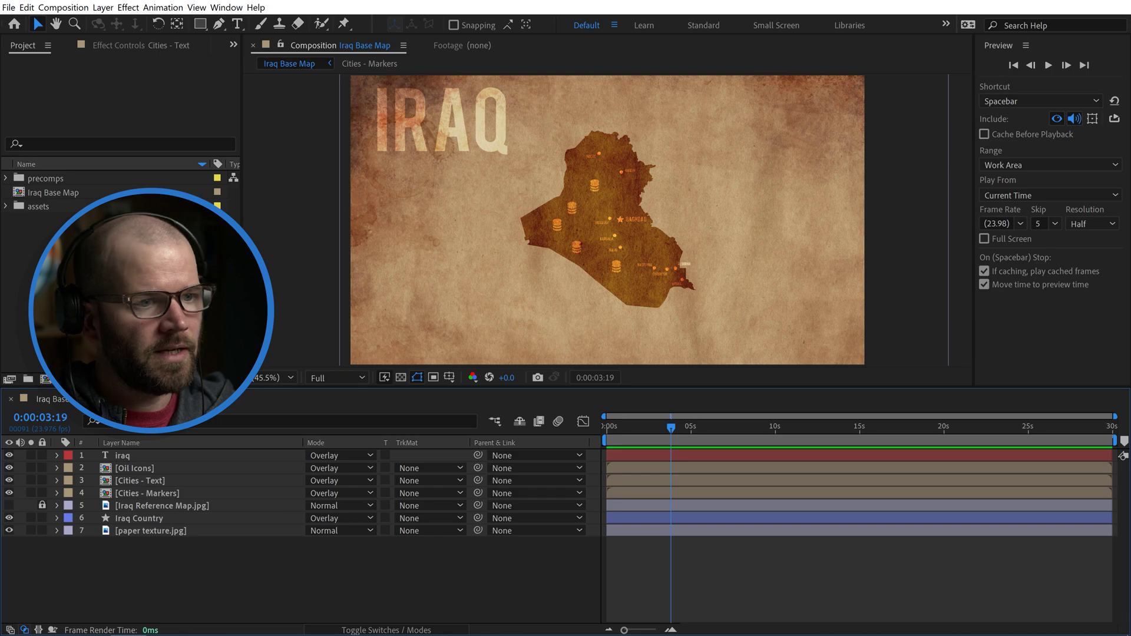
Import pexels-affan-tech-8597294.mp4 and place it as layer 6, directly above Iraq Country
{"action": "key", "text": "alt+Tab"}
{"action": "key", "text": "alt+Tab"}
{"action": "key", "text": "alt+Tab"}
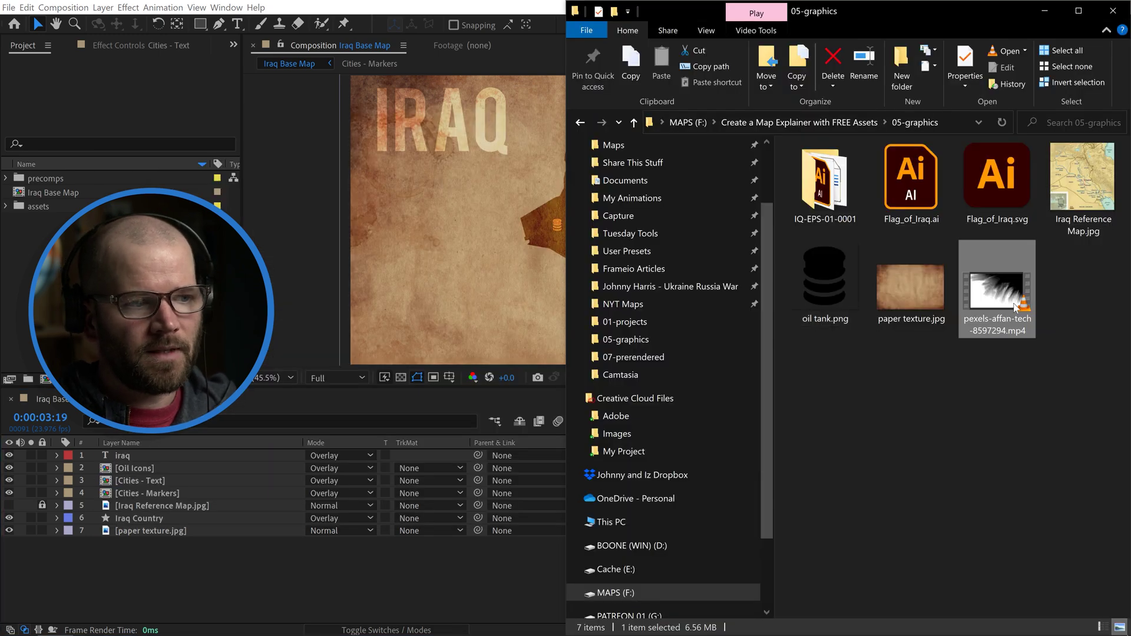
{"action": "left_click_drag", "start_coordinate": [996, 306], "coordinate": [126, 312]}
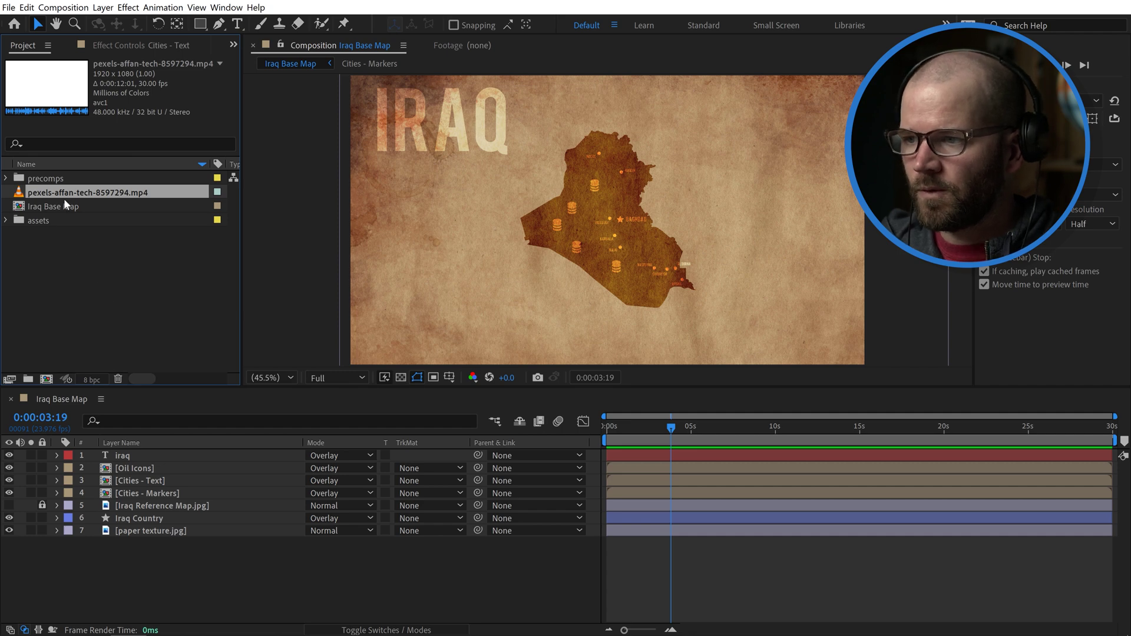
{"action": "left_click_drag", "start_coordinate": [65, 194], "coordinate": [73, 264]}
{"action": "left_click_drag", "start_coordinate": [105, 431], "coordinate": [127, 513]}
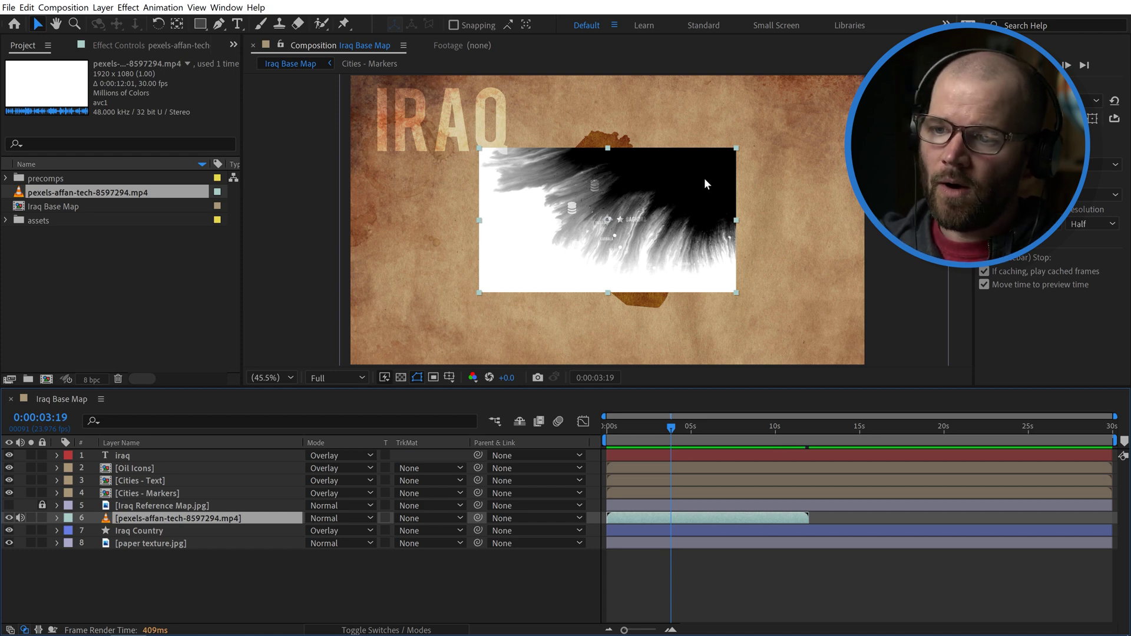
Drag the paint clip into position over the Iraq map
{"action": "left_click_drag", "start_coordinate": [707, 194], "coordinate": [539, 329]}
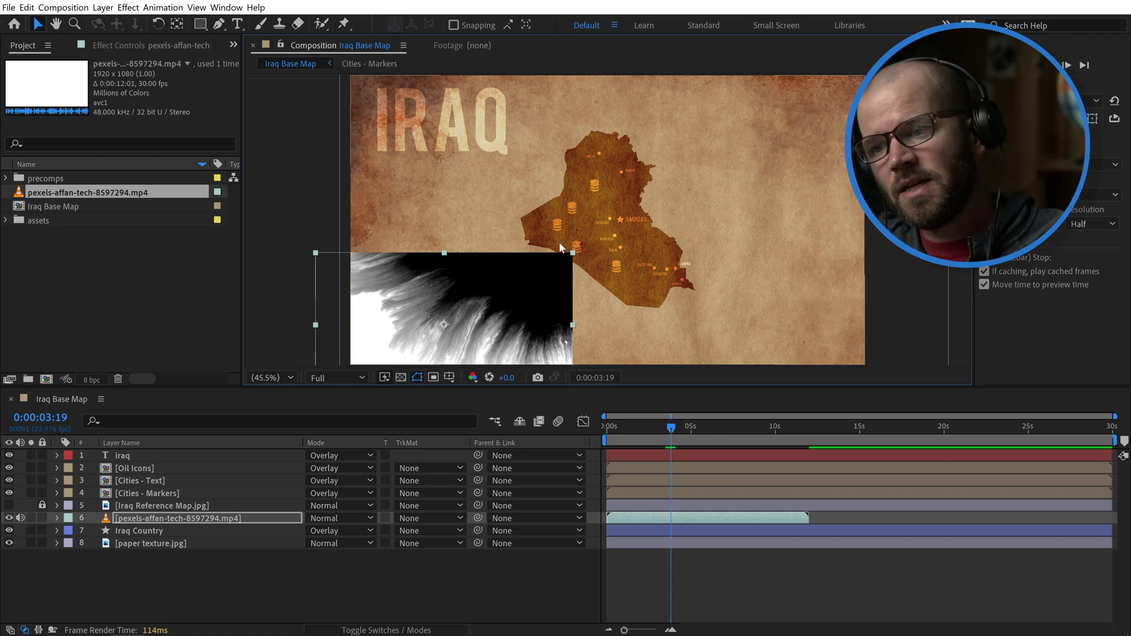
{"action": "left_click_drag", "start_coordinate": [534, 298], "coordinate": [559, 264]}
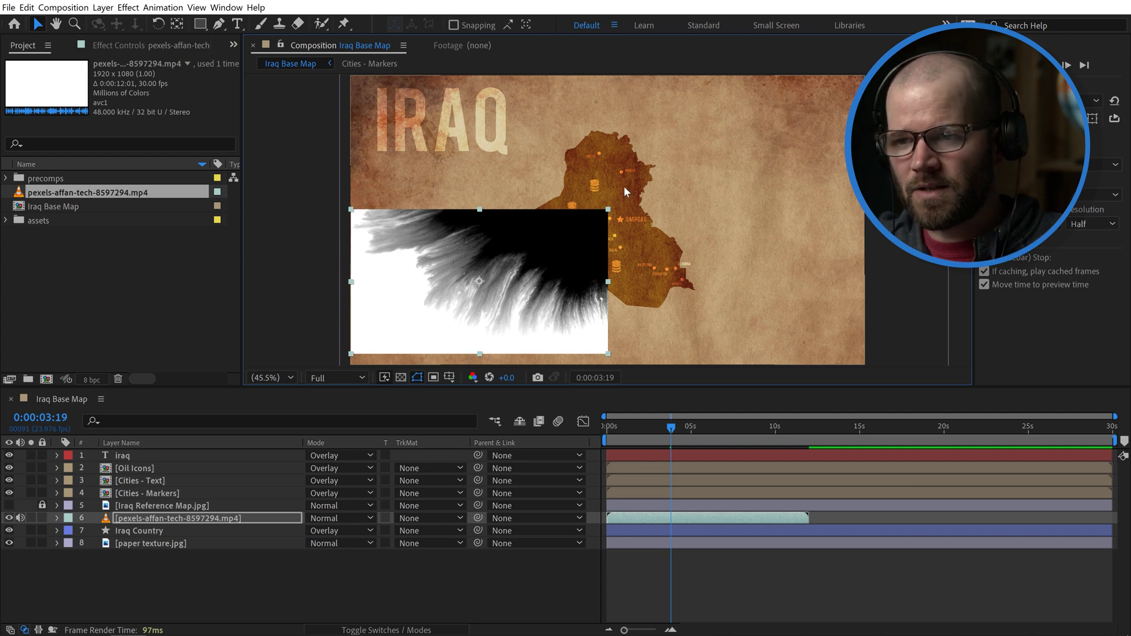
{"action": "left_click_drag", "start_coordinate": [535, 253], "coordinate": [613, 208]}
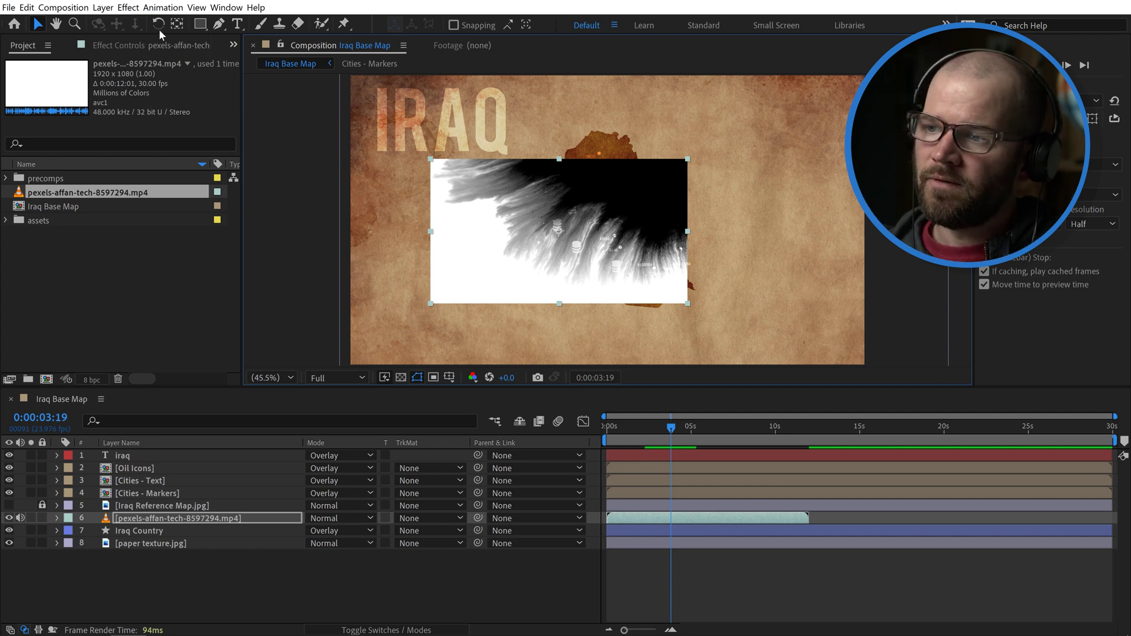
With the Pan Behind tool, move the clip's anchor point to its top-right corner
{"action": "left_click", "coordinate": [178, 25]}
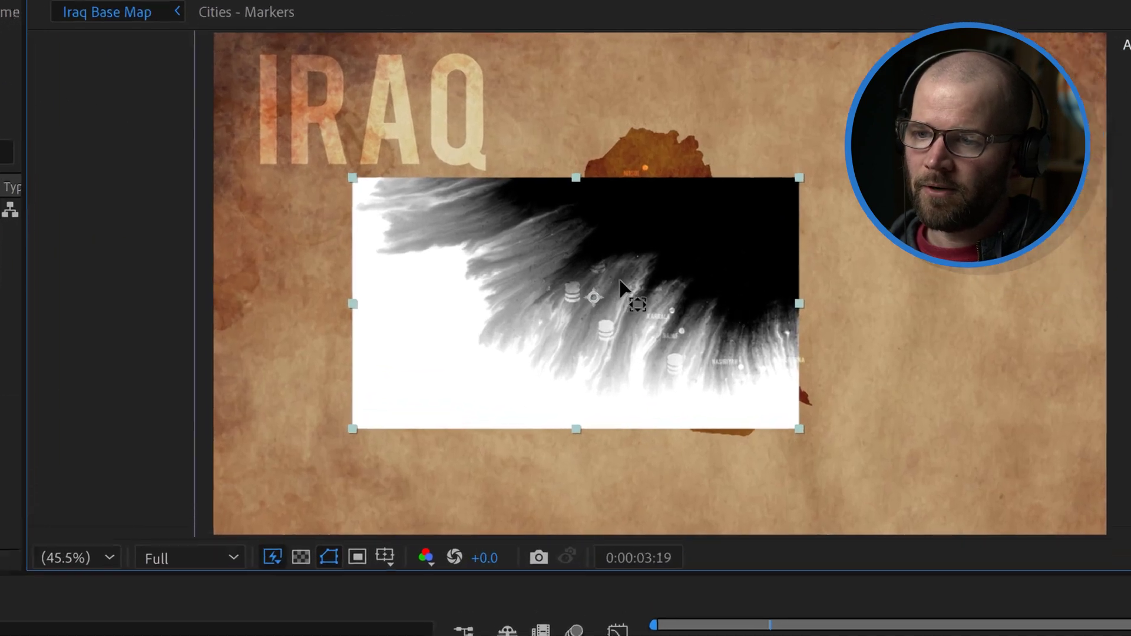
{"action": "left_click_drag", "start_coordinate": [587, 224], "coordinate": [650, 187]}
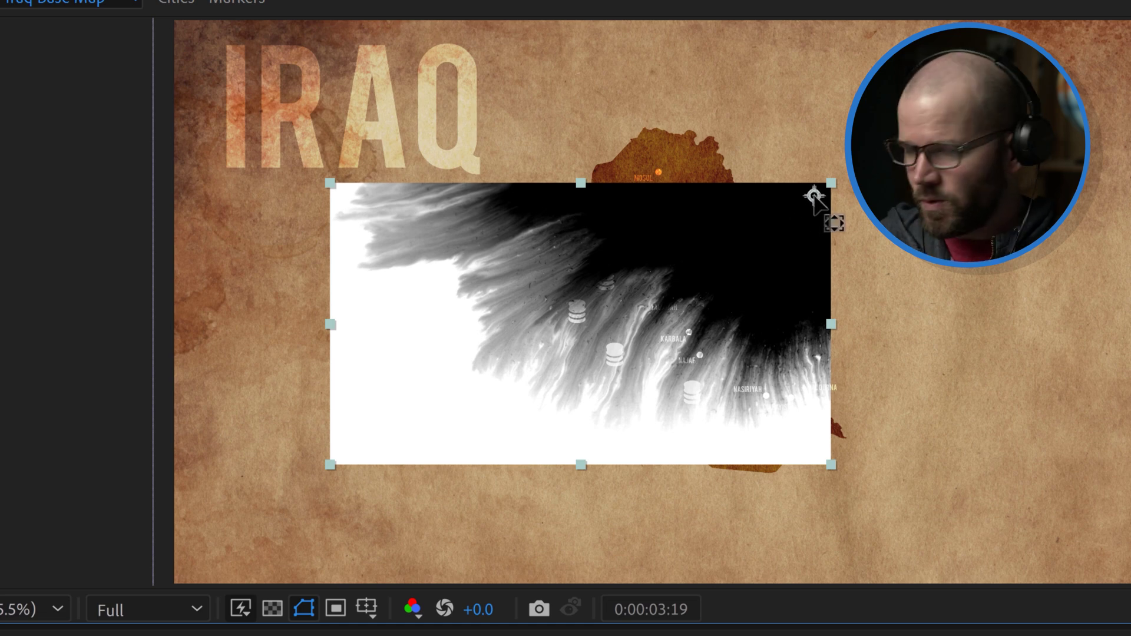
{"action": "left_click_drag", "start_coordinate": [815, 198], "coordinate": [825, 197]}
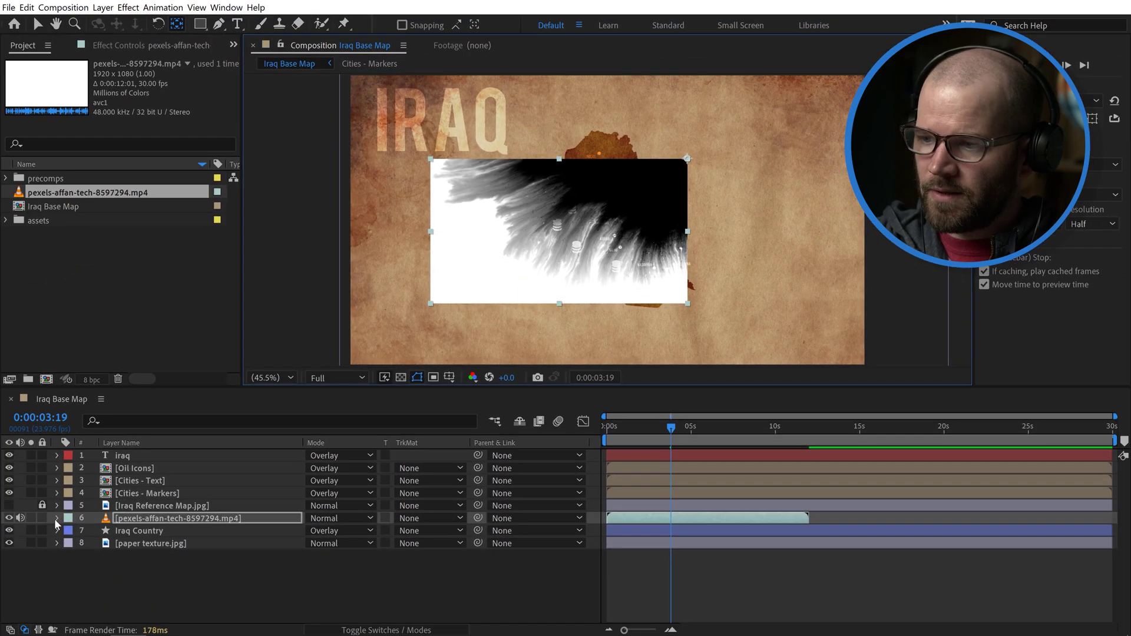
{"action": "left_click", "coordinate": [65, 516]}
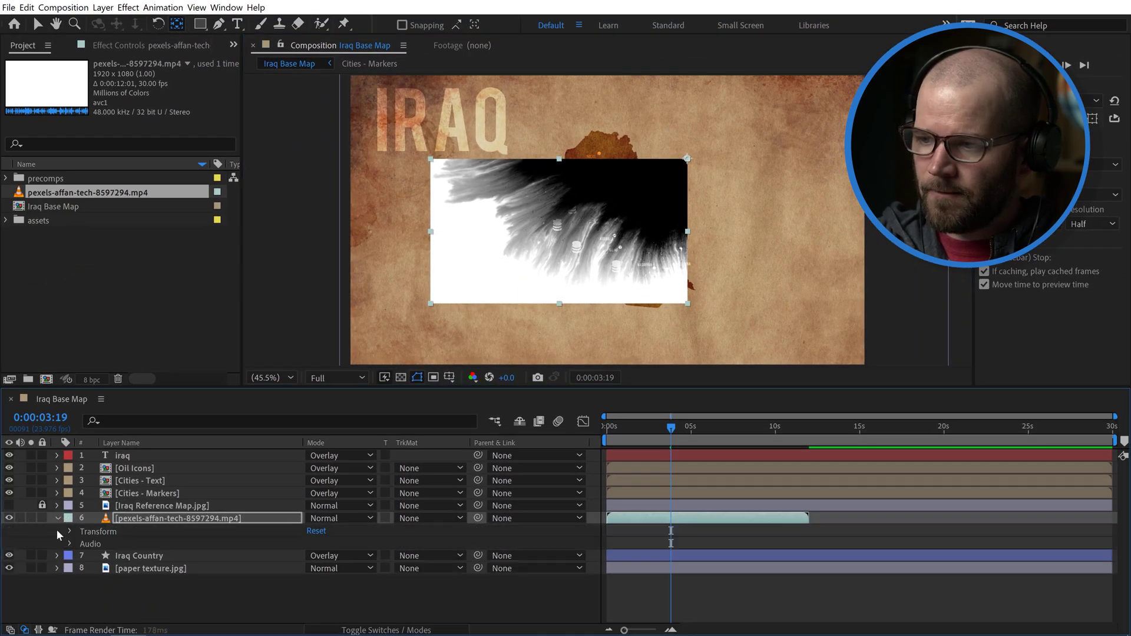
Rotate the paint clip to −52°, scale it to 150%, and lay it diagonally at 100% opacity
{"action": "left_click", "coordinate": [68, 528]}
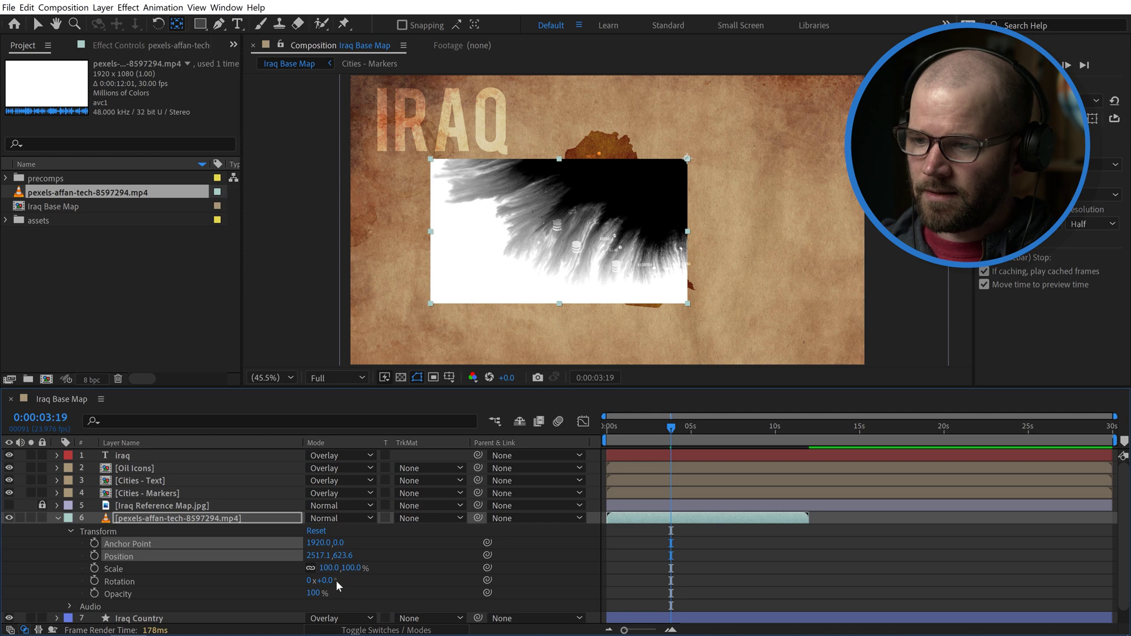
{"action": "left_click_drag", "start_coordinate": [330, 581], "coordinate": [301, 577]}
{"action": "key", "text": "v"}
{"action": "left_click_drag", "start_coordinate": [656, 221], "coordinate": [570, 165]}
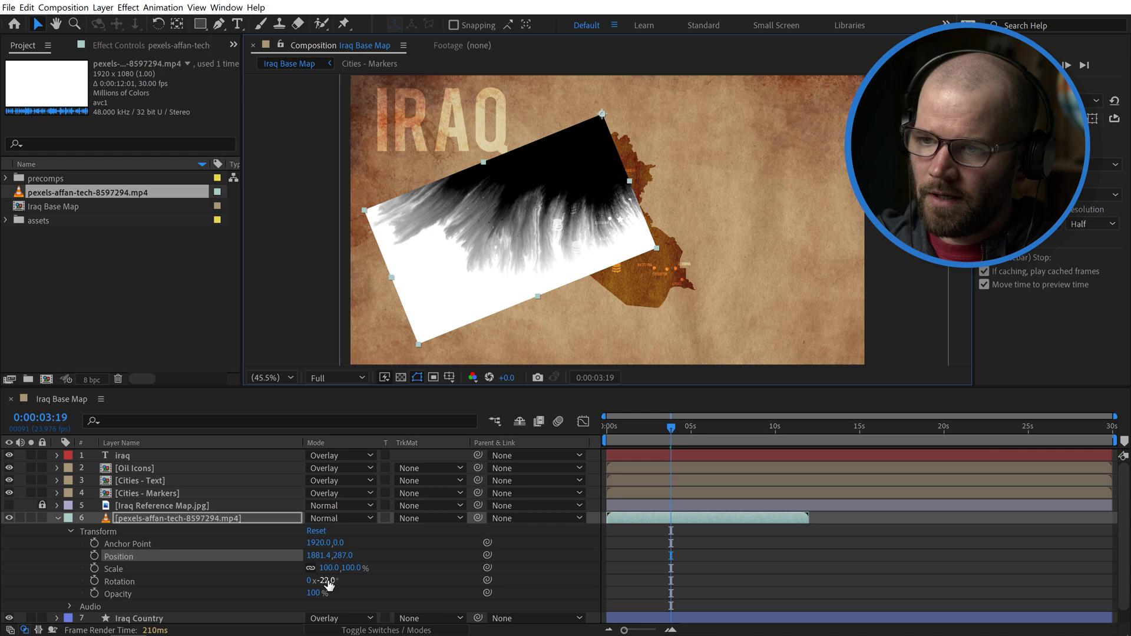
{"action": "mouse_move", "coordinate": [324, 580]}
{"action": "left_mouse_down"}
{"action": "mouse_move", "coordinate": [300, 583]}
{"action": "mouse_move", "coordinate": [316, 581]}
{"action": "left_mouse_up"}
{"action": "left_click_drag", "start_coordinate": [620, 200], "coordinate": [623, 190]}
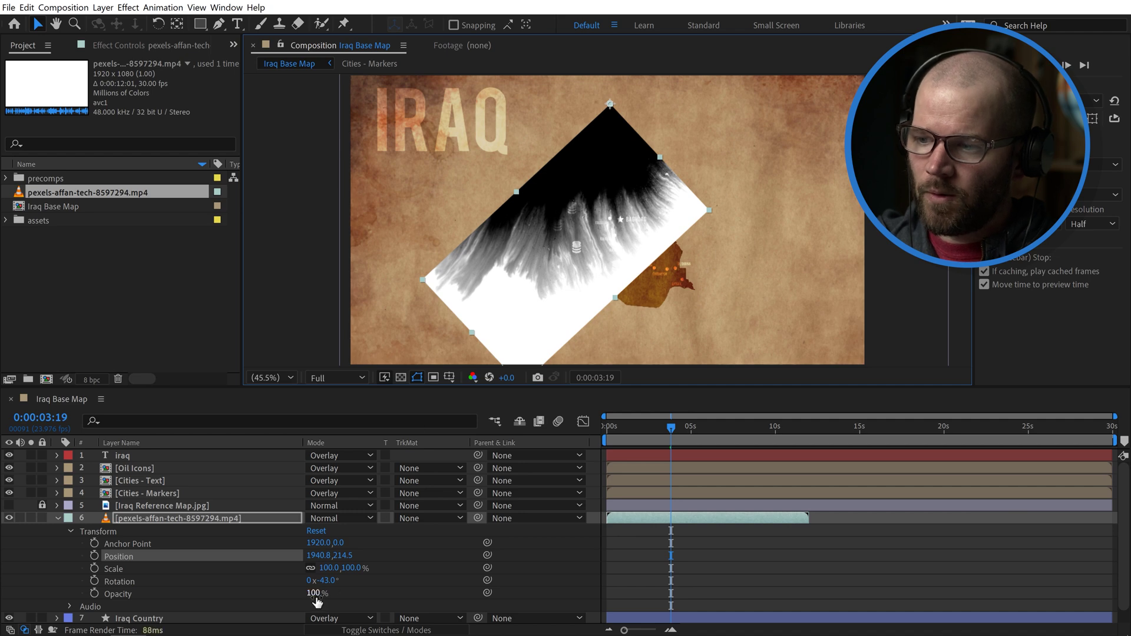
{"action": "mouse_move", "coordinate": [315, 593]}
{"action": "left_mouse_down"}
{"action": "mouse_move", "coordinate": [280, 593]}
{"action": "mouse_move", "coordinate": [330, 580]}
{"action": "mouse_move", "coordinate": [314, 578]}
{"action": "left_mouse_up"}
{"action": "left_click_drag", "start_coordinate": [617, 225], "coordinate": [601, 213]}
{"action": "left_click_drag", "start_coordinate": [334, 568], "coordinate": [353, 594]}
{"action": "left_click_drag", "start_coordinate": [672, 427], "coordinate": [607, 427]}
{"action": "key", "text": "space"}
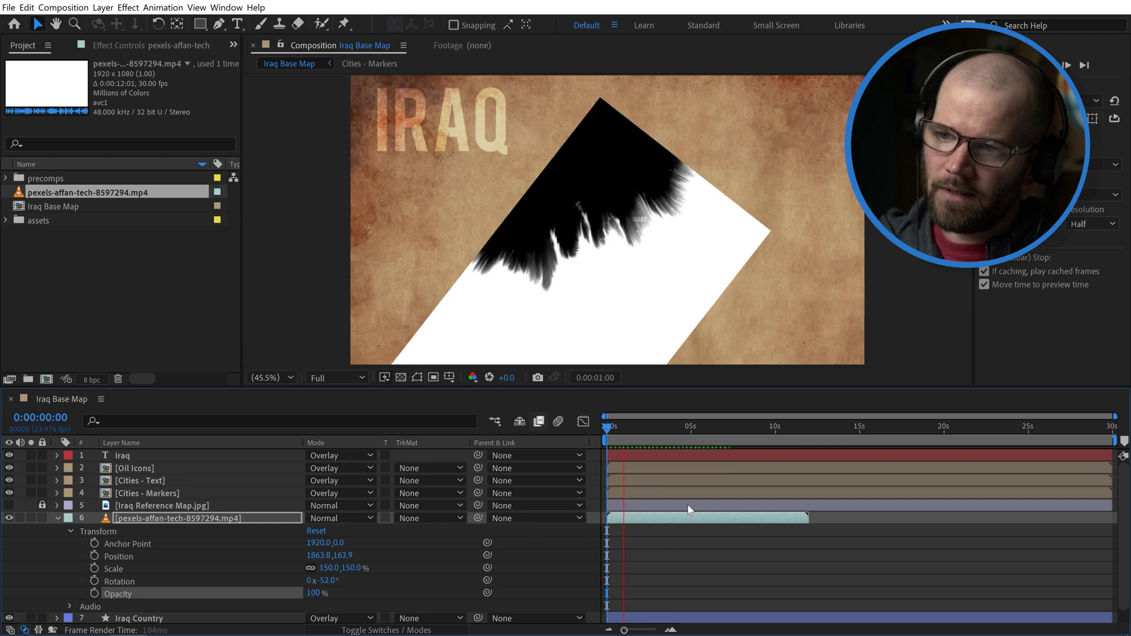
{"action": "key", "text": "space"}
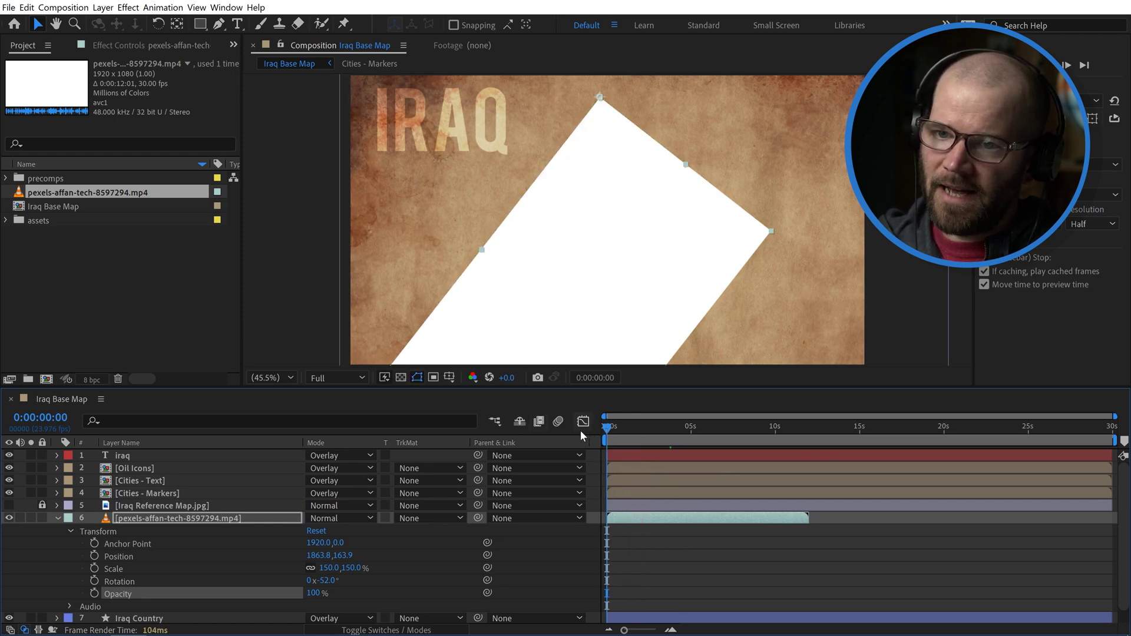
{"action": "key", "text": "space"}
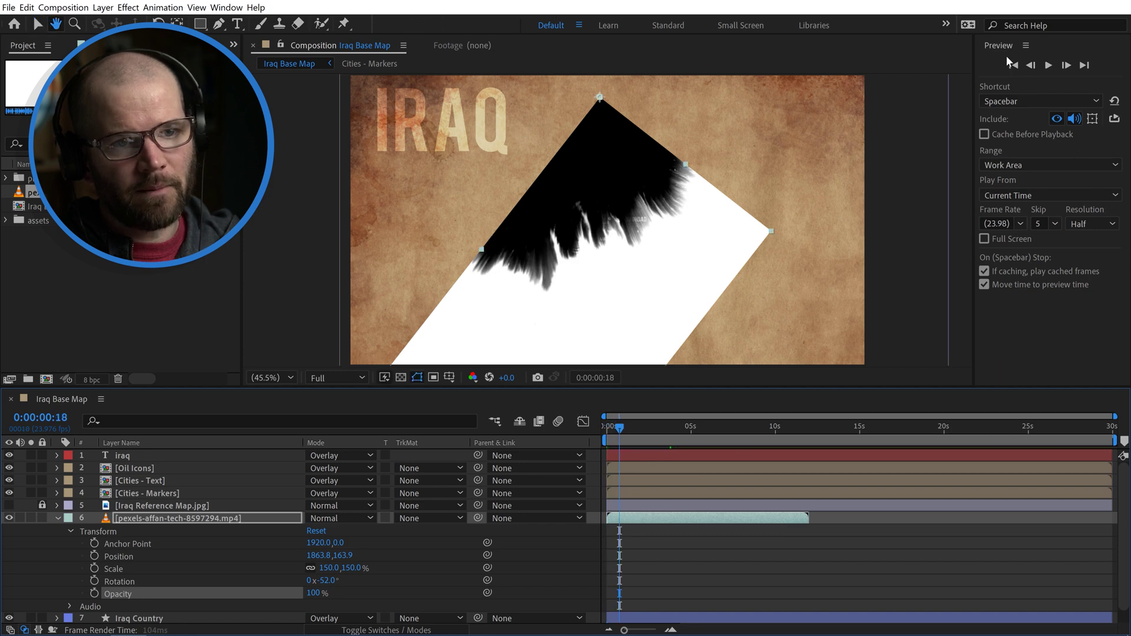
{"action": "left_click", "coordinate": [1055, 224]}
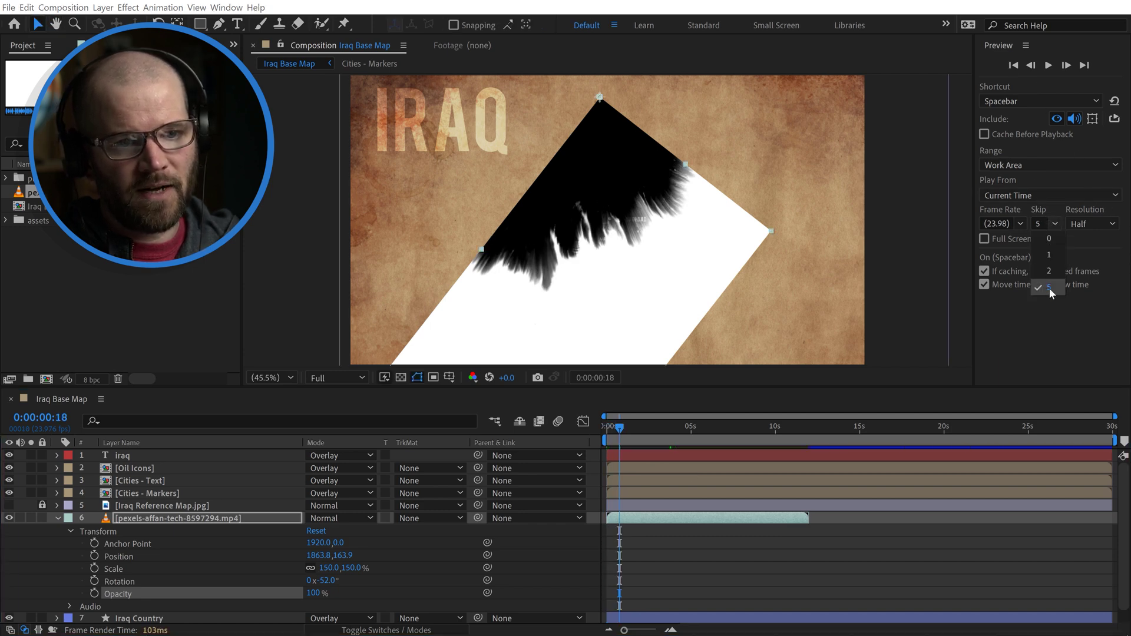
{"action": "left_click", "coordinate": [1071, 316]}
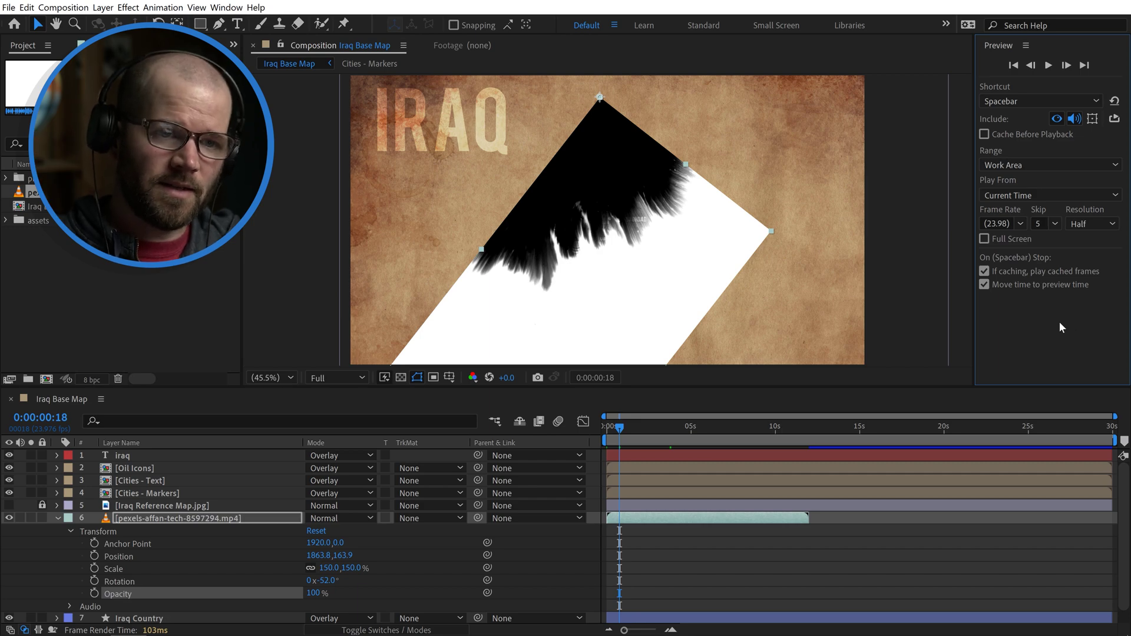
{"action": "left_click", "coordinate": [226, 9]}
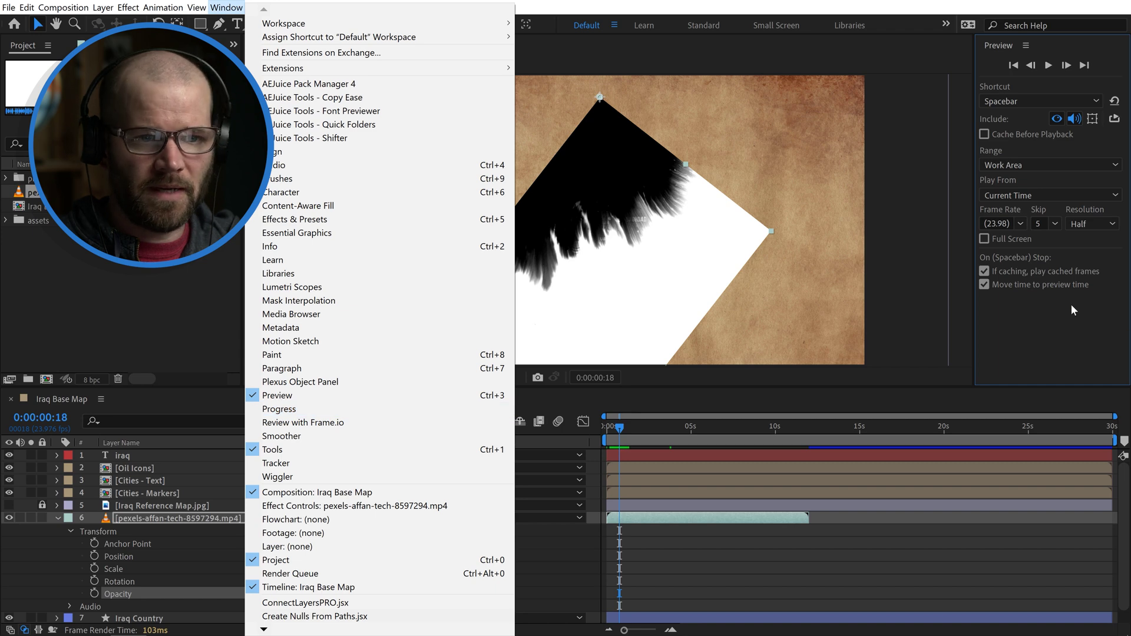
{"action": "left_click", "coordinate": [851, 296]}
{"action": "left_click", "coordinate": [602, 429]}
{"action": "key", "text": "space"}
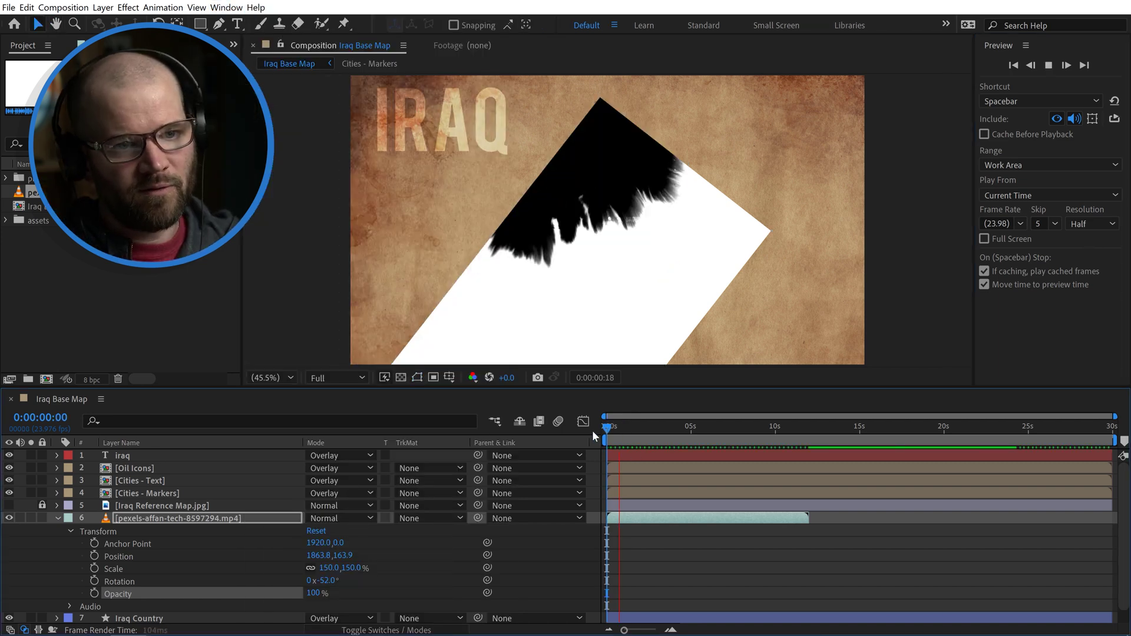
{"action": "left_click", "coordinate": [57, 516]}
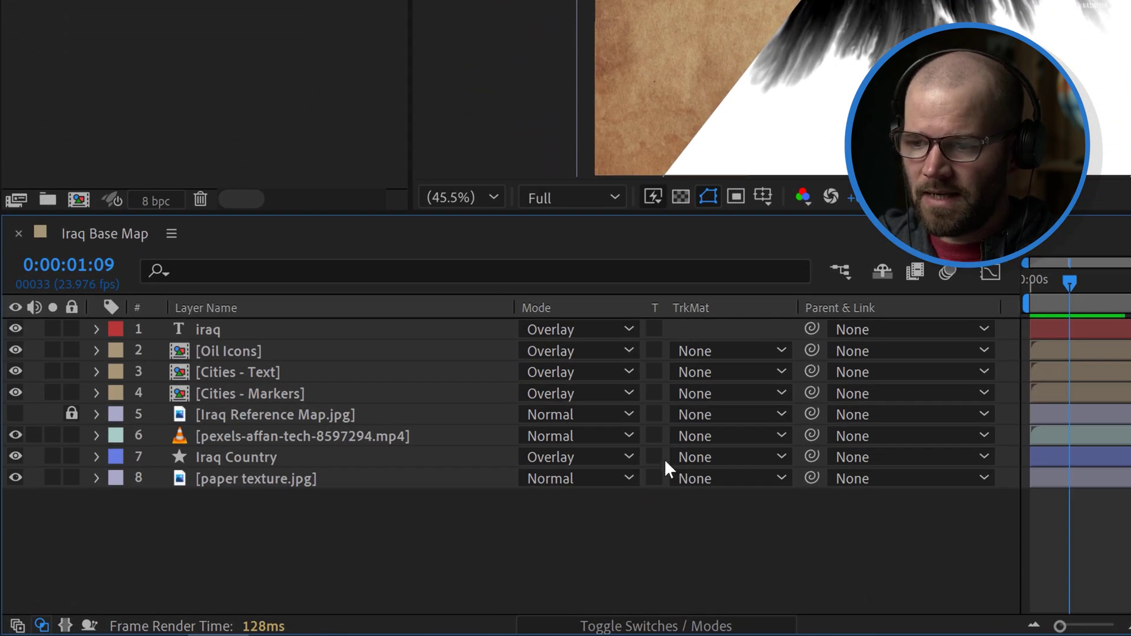
Set Iraq Country's track matte to Luma Inverted Matte using the paint clip above it
{"action": "left_click", "coordinate": [640, 627]}
{"action": "left_click", "coordinate": [638, 627]}
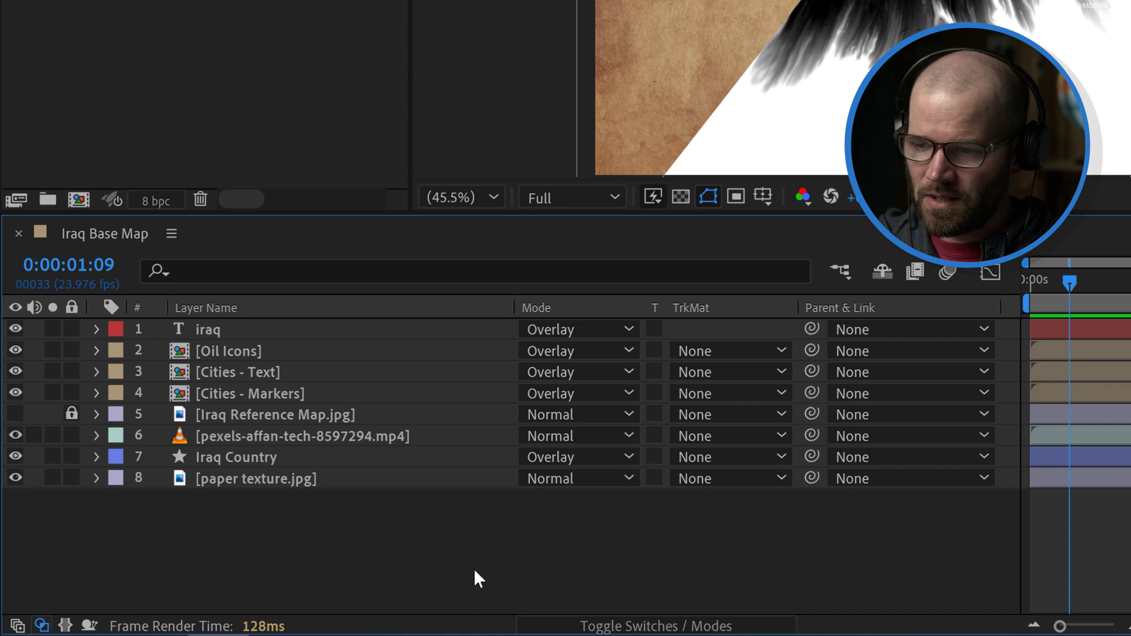
{"action": "left_click", "coordinate": [228, 461]}
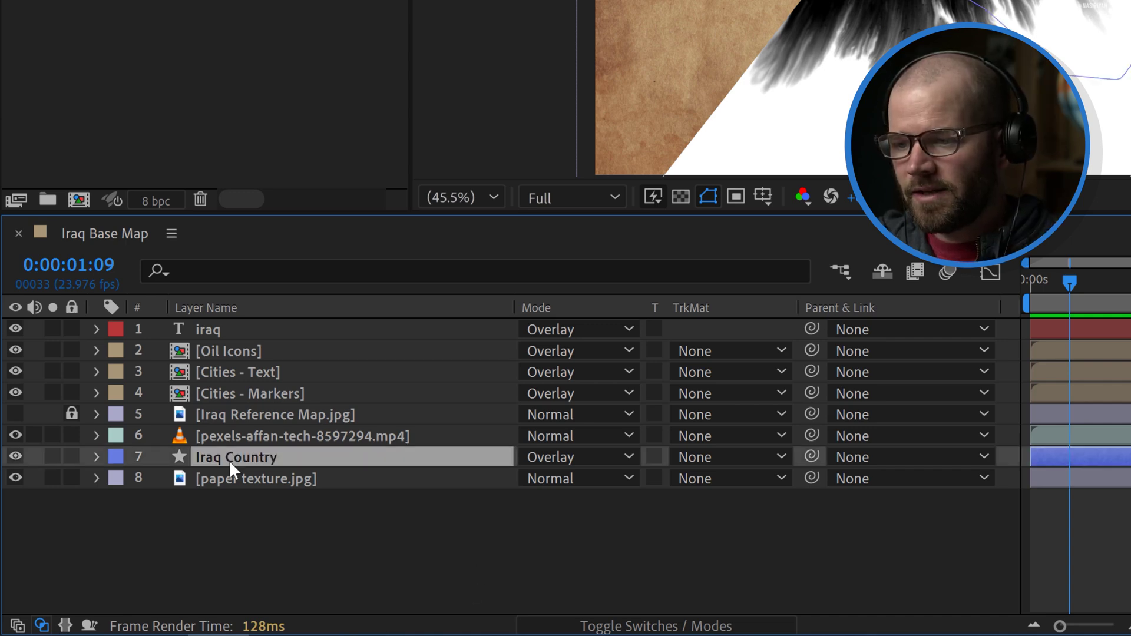
{"action": "left_click", "coordinate": [695, 459]}
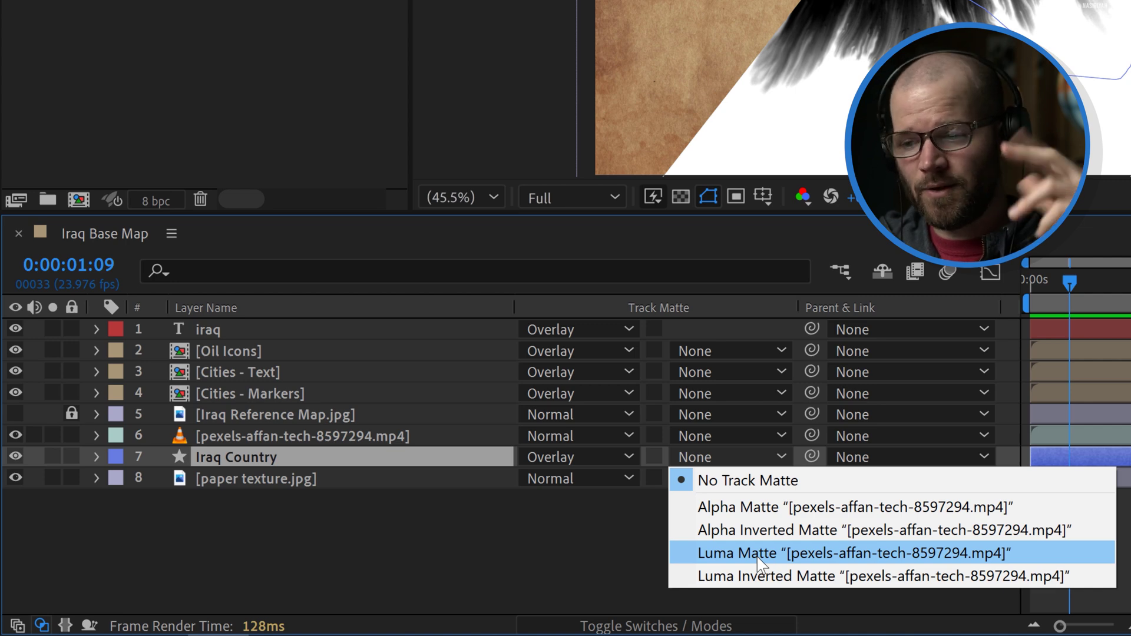
{"action": "left_click", "coordinate": [746, 577]}
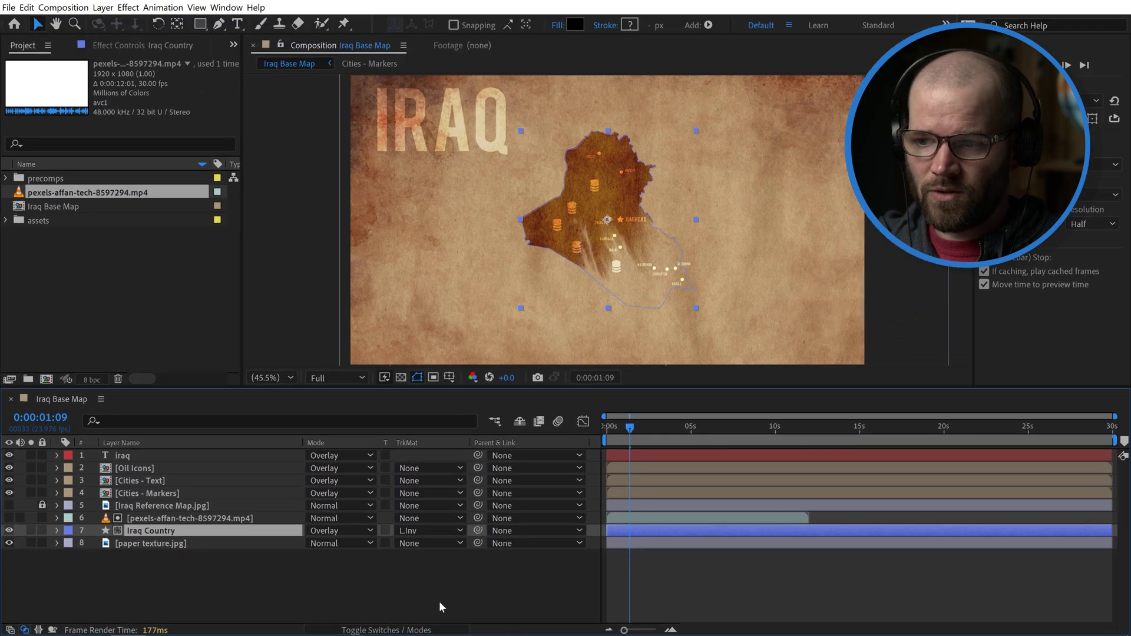
{"action": "left_click", "coordinate": [705, 585]}
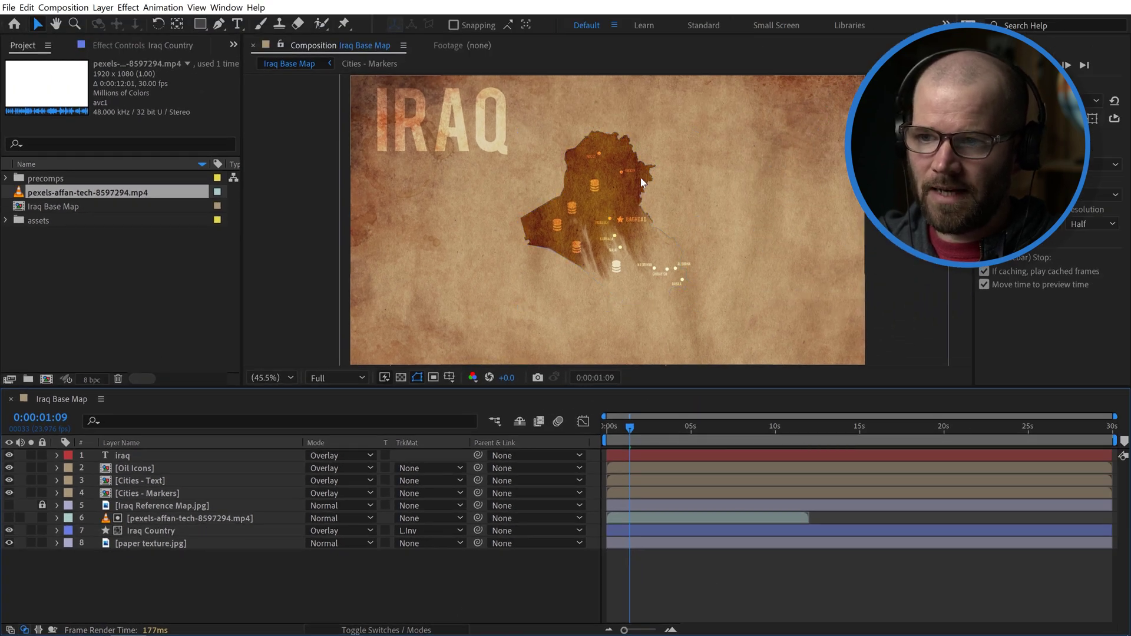
{"action": "key", "text": "slash"}
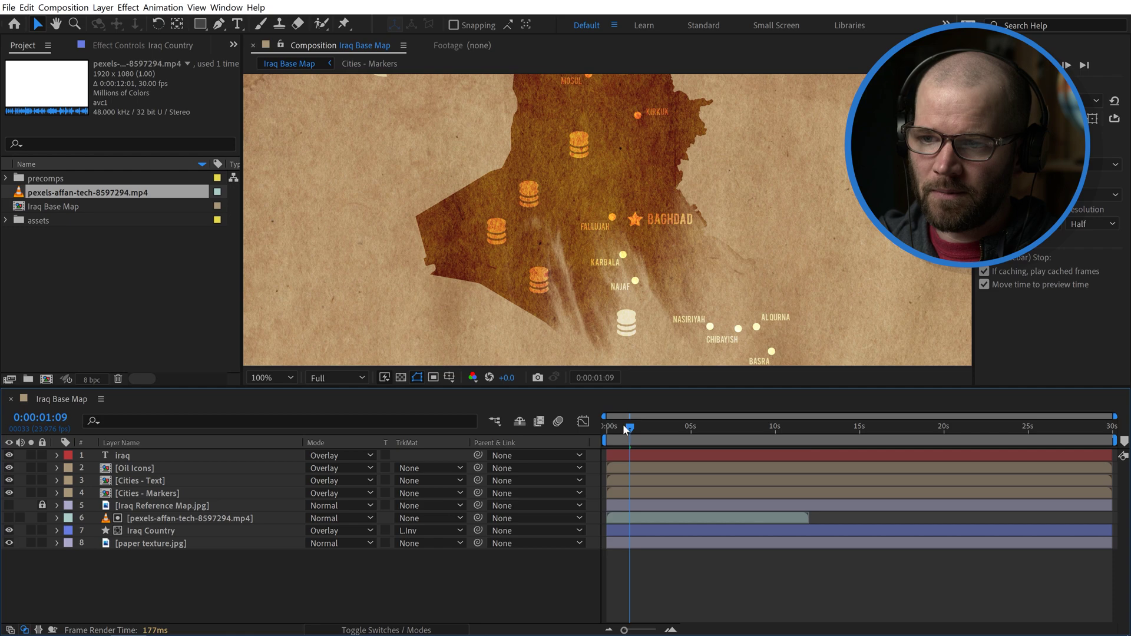
{"action": "left_click_drag", "start_coordinate": [623, 424], "coordinate": [609, 426]}
{"action": "key", "text": "space"}
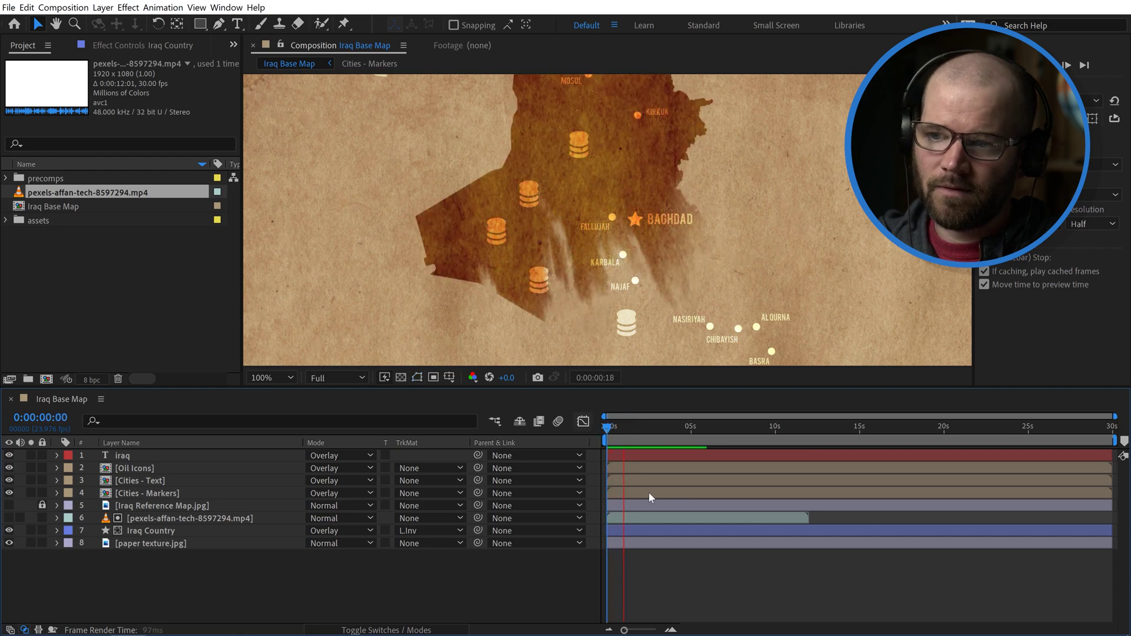
{"action": "key", "text": "comma"}
{"action": "key", "text": "comma"}
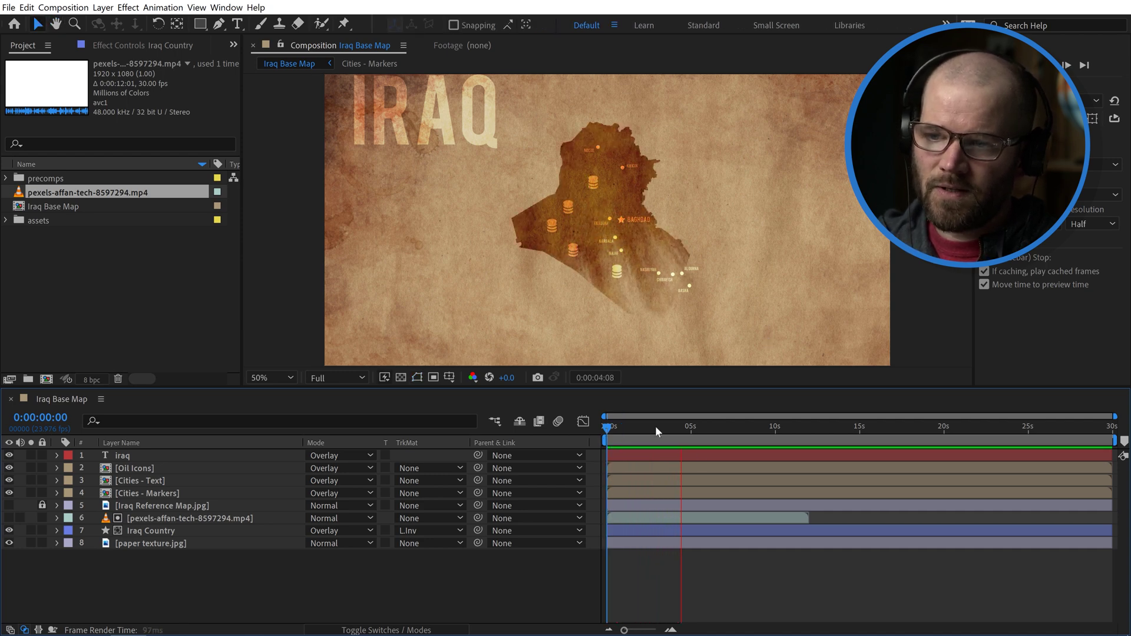
{"action": "left_click_drag", "start_coordinate": [655, 426], "coordinate": [613, 441]}
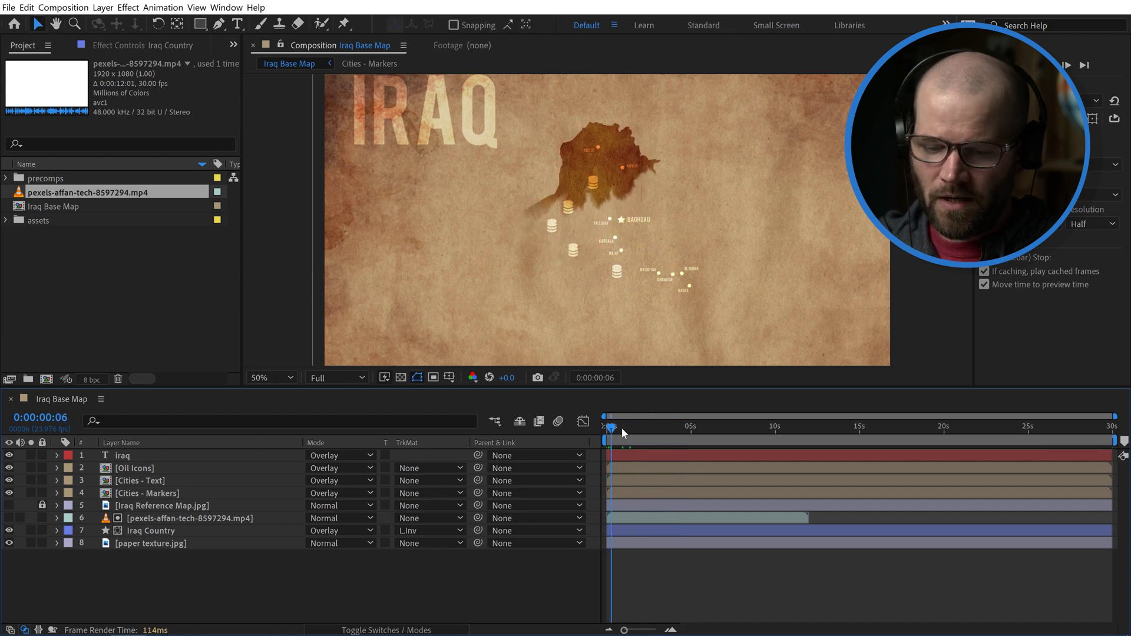
{"action": "key", "text": "Page_Up"}
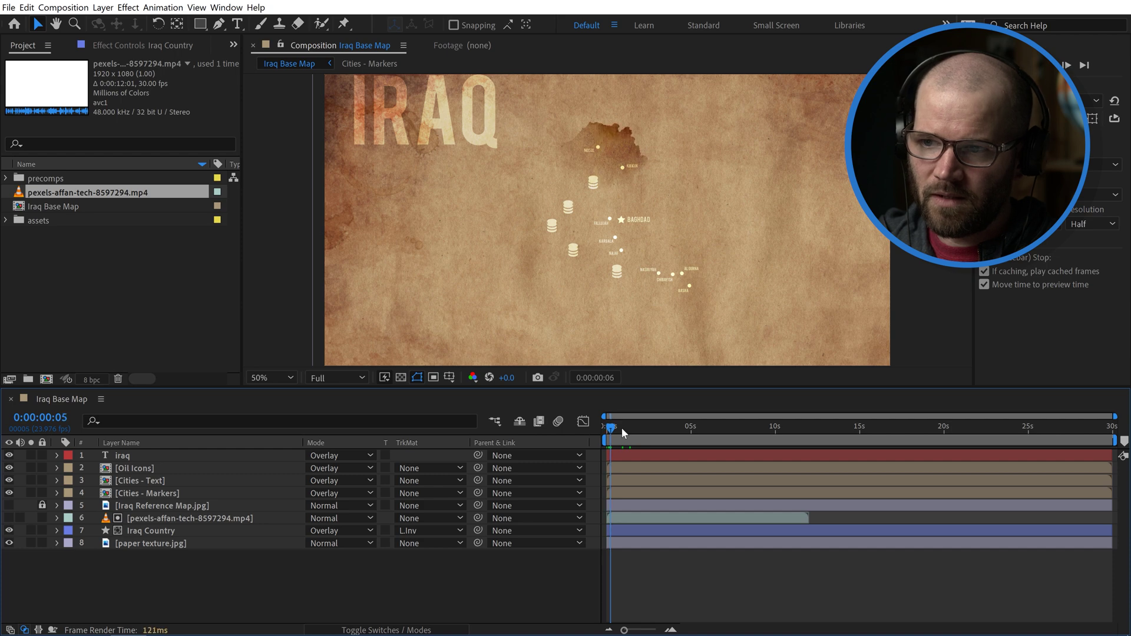
{"action": "key", "text": "Page_Down"}
Trim the paint clip's in point to the playhead, shift it a few frames earlier, and preview the reveal
{"action": "left_click", "coordinate": [645, 518]}
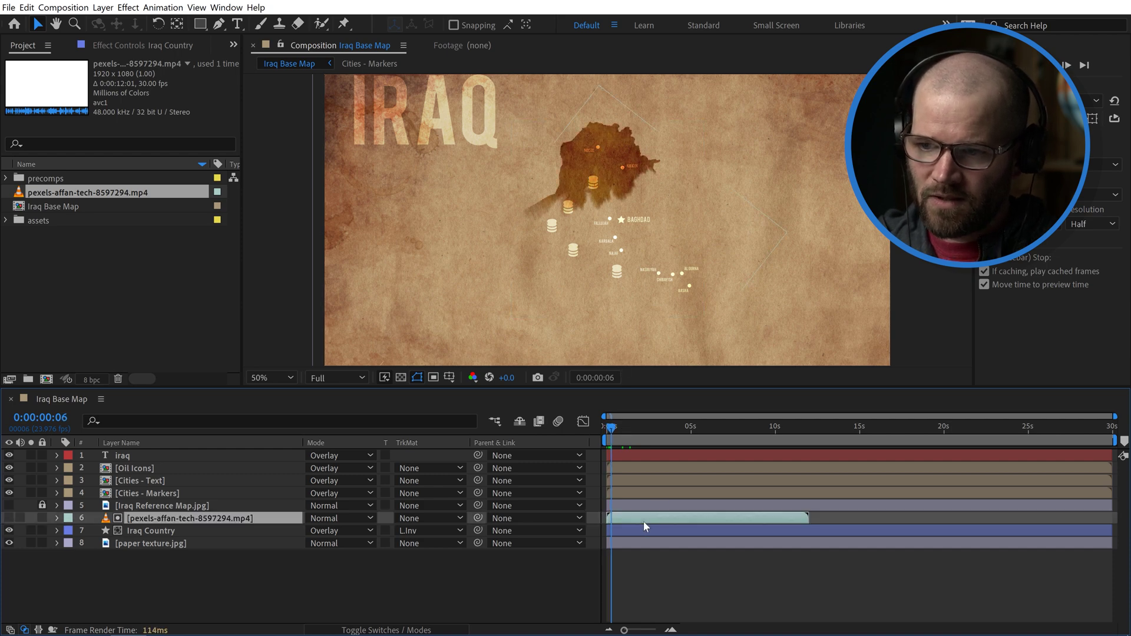
{"action": "key", "text": "equal"}
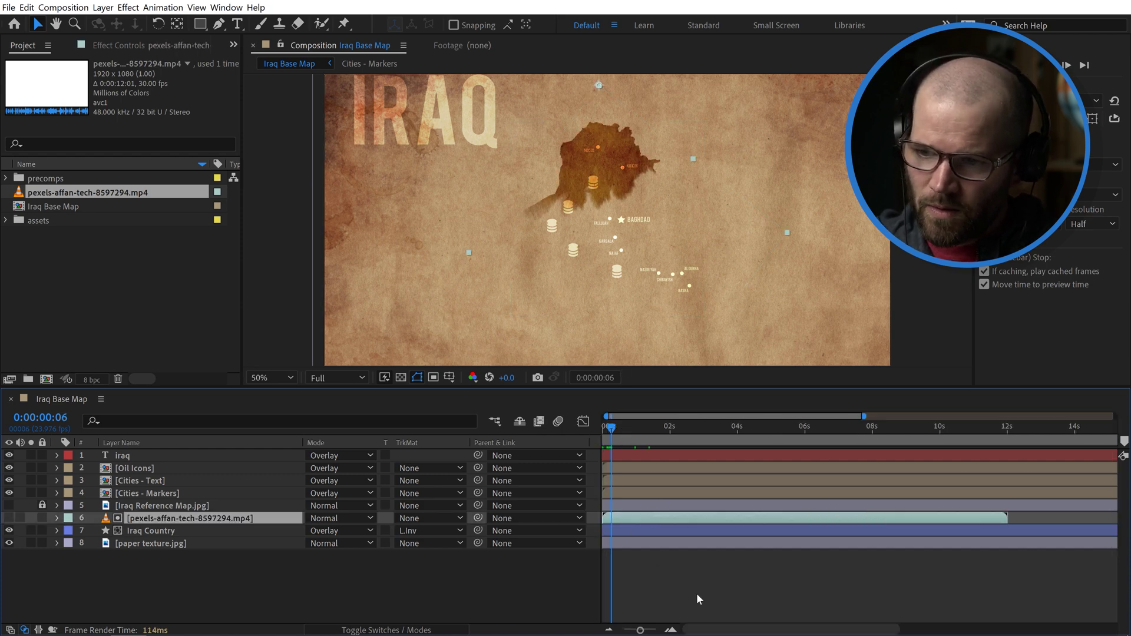
{"action": "key", "text": "alt+bracketleft"}
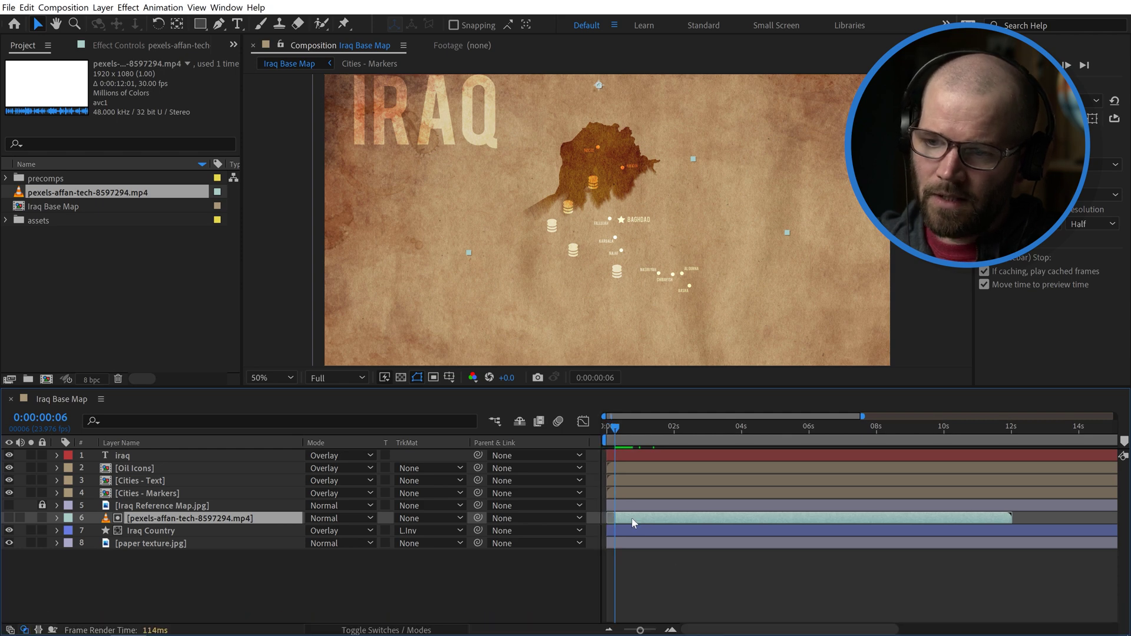
{"action": "left_click_drag", "start_coordinate": [634, 523], "coordinate": [626, 524]}
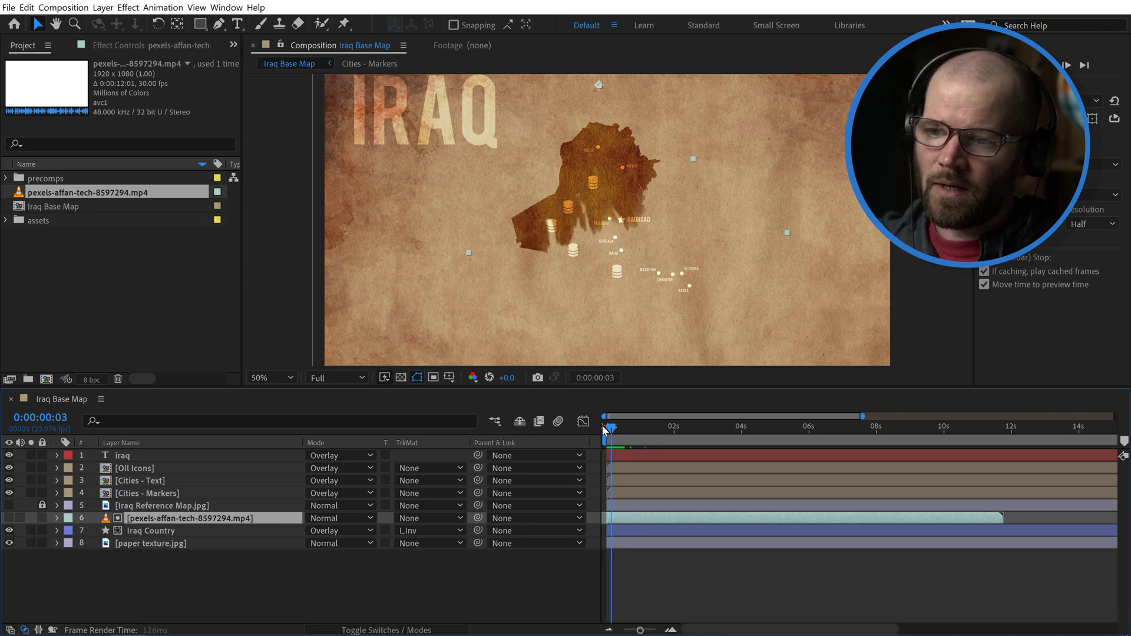
{"action": "mouse_move", "coordinate": [602, 432]}
{"action": "left_mouse_down"}
{"action": "mouse_move", "coordinate": [623, 427]}
{"action": "mouse_move", "coordinate": [594, 434]}
{"action": "left_mouse_up"}
{"action": "key", "text": "space"}
{"action": "key", "text": "space"}
{"action": "key", "text": "Page_Down"}
{"action": "key", "text": "Page_Down"}
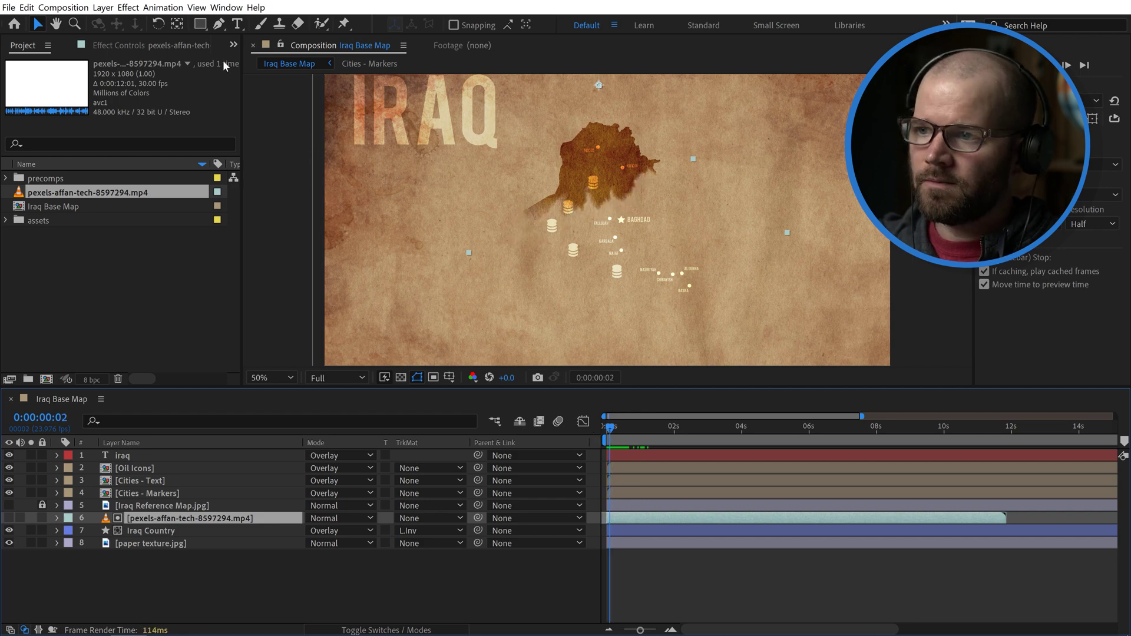
Search Effects & Presets for 'fade in' and drag Fade In+Out - frames onto Iraq Country
{"action": "left_click", "coordinate": [233, 45]}
{"action": "left_click", "coordinate": [262, 95]}
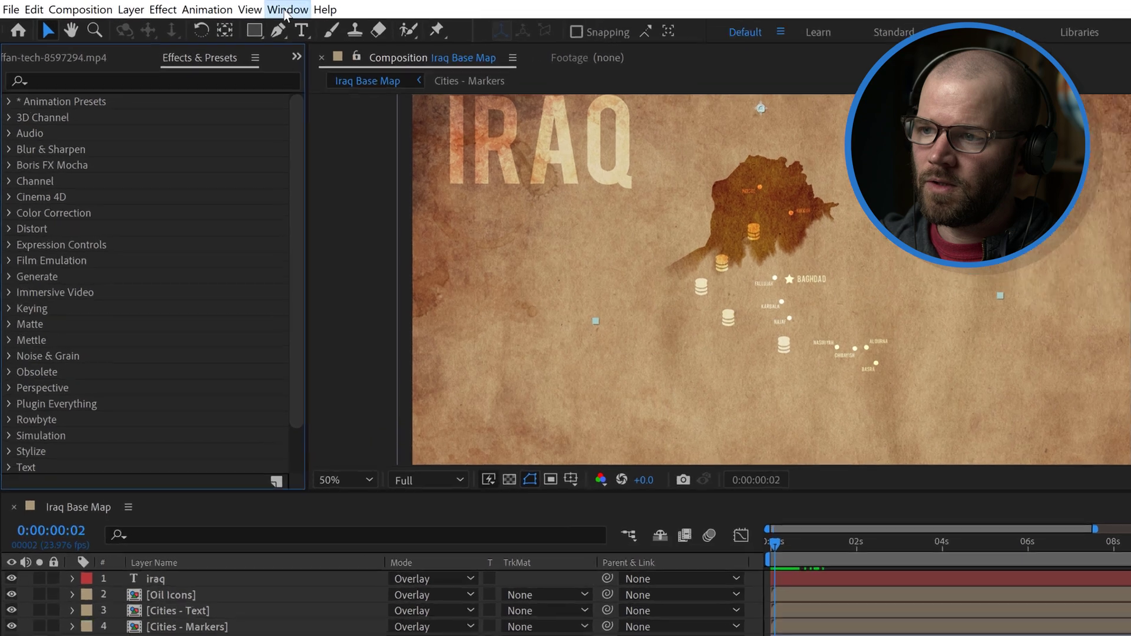
{"action": "left_click", "coordinate": [226, 7]}
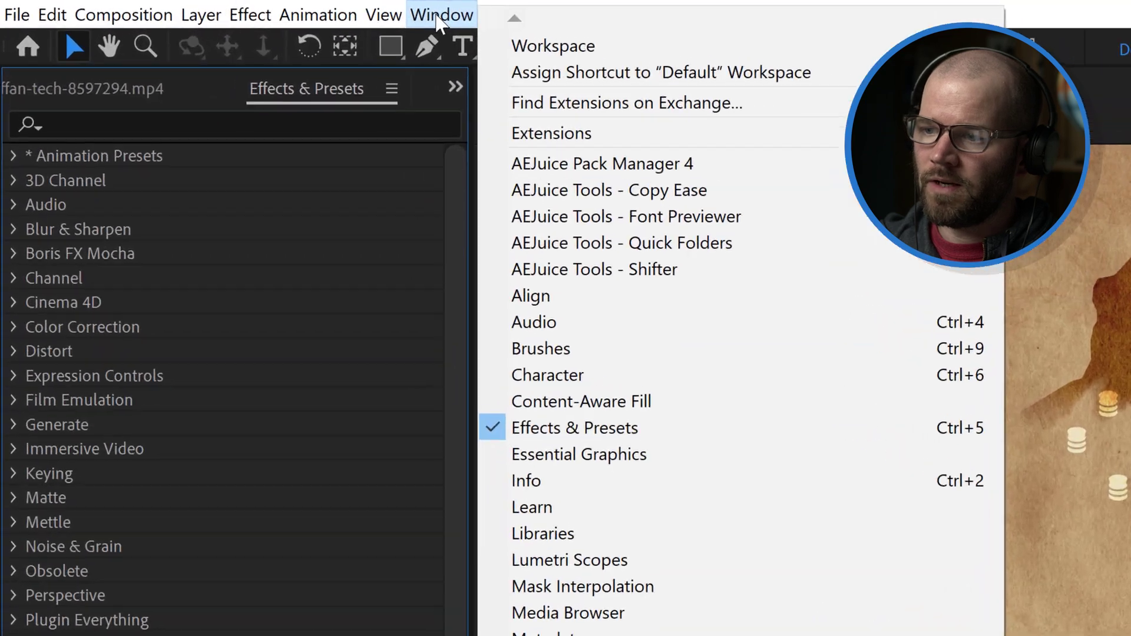
{"action": "left_click", "coordinate": [137, 123]}
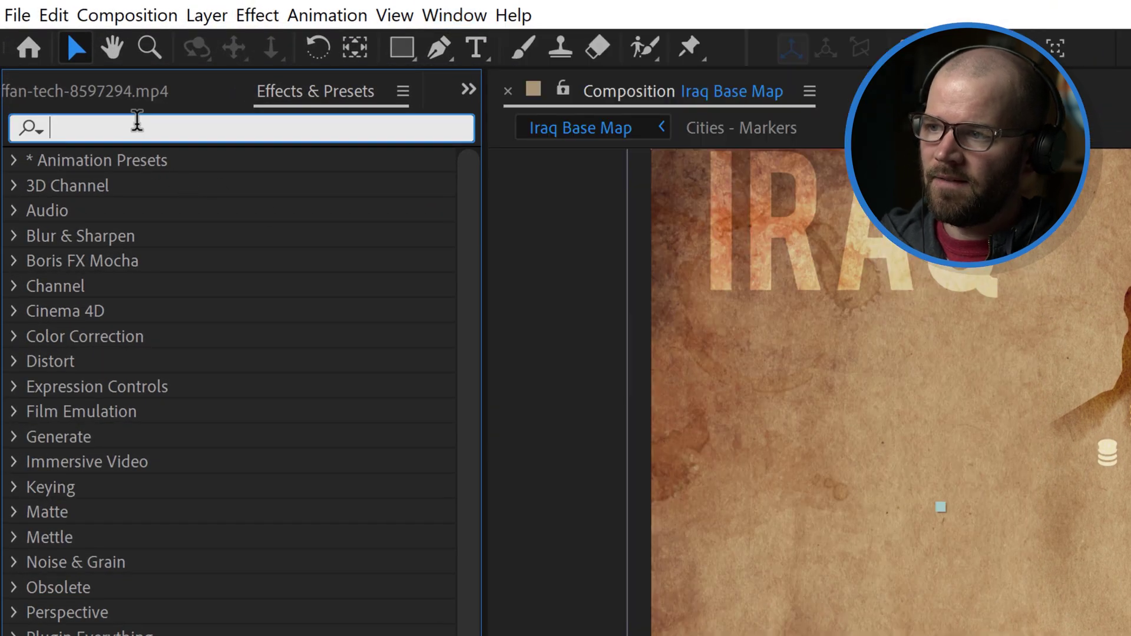
{"action": "type", "text": "fade in"}
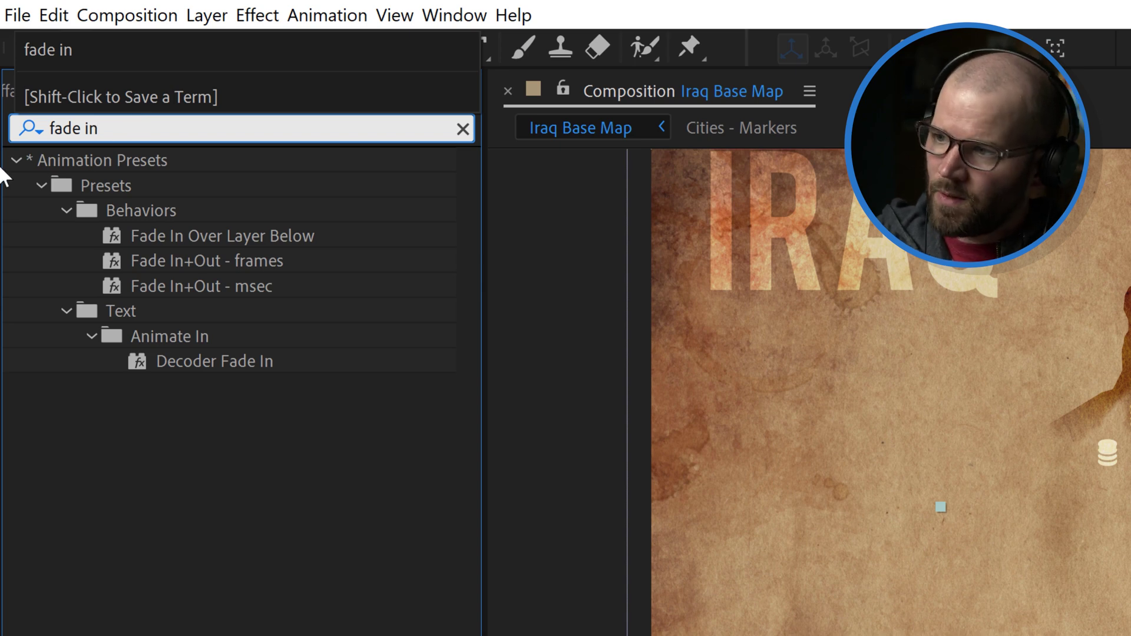
{"action": "key", "text": "Return"}
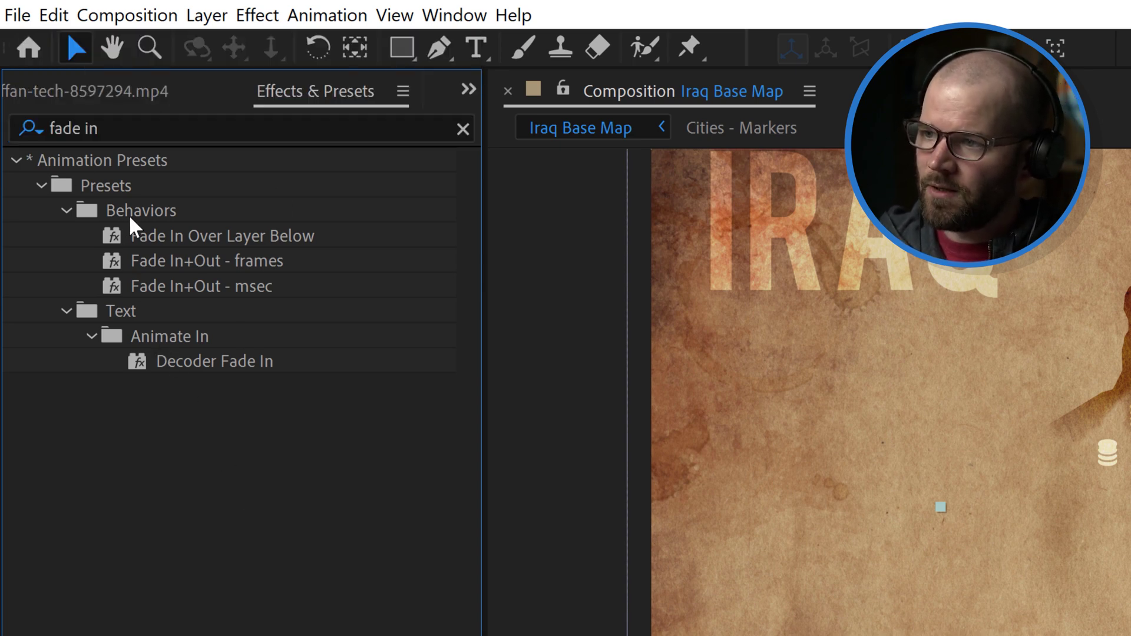
{"action": "left_click", "coordinate": [162, 262]}
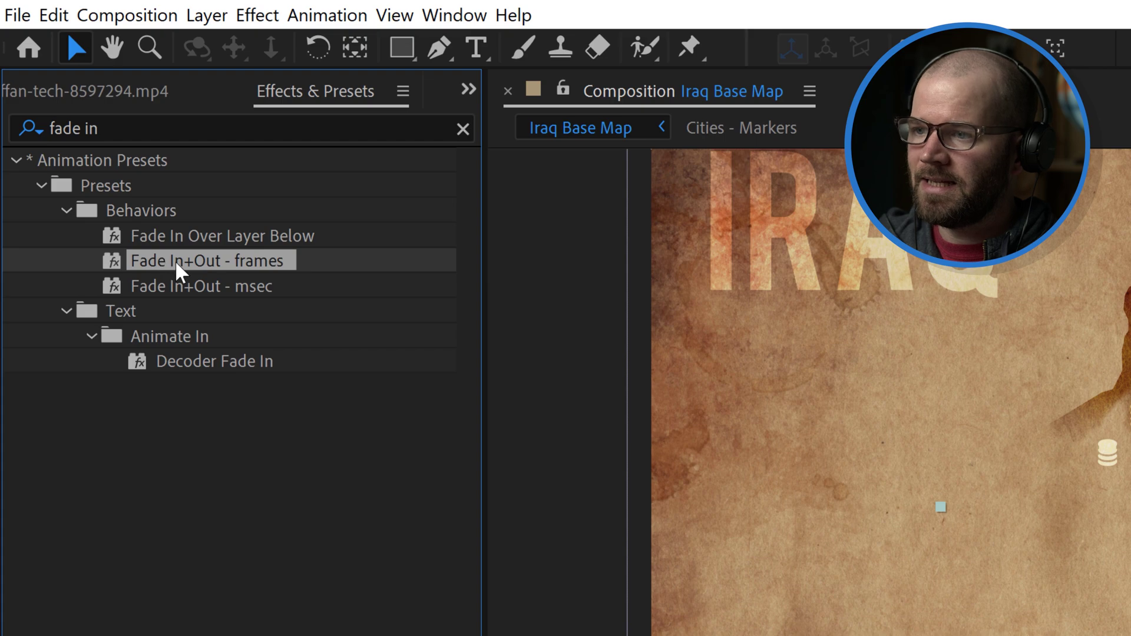
{"action": "left_click_drag", "start_coordinate": [203, 262], "coordinate": [151, 534]}
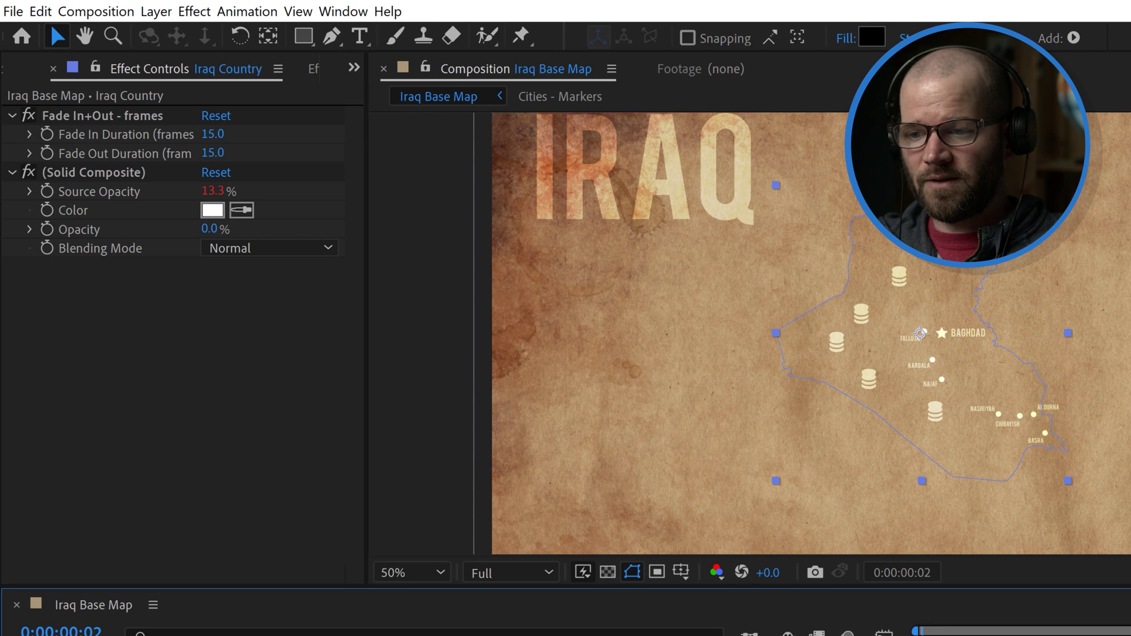
Set the preset's Fade Out Duration to 0 frames, keeping the 15-frame fade-in, and preview it
{"action": "key", "text": "space"}
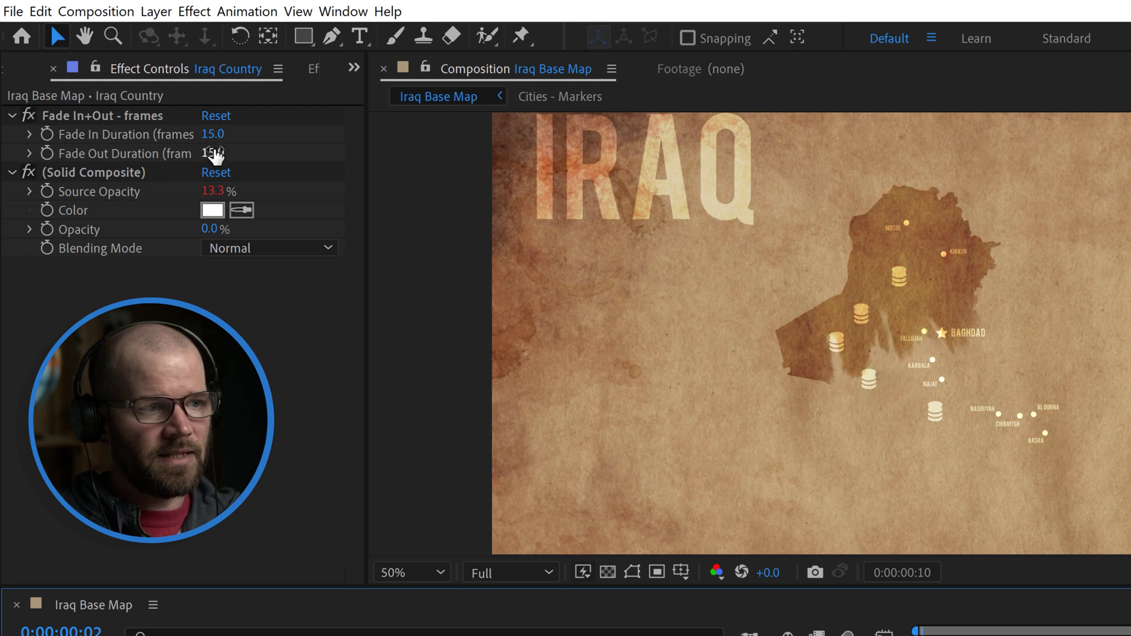
{"action": "left_click", "coordinate": [215, 155]}
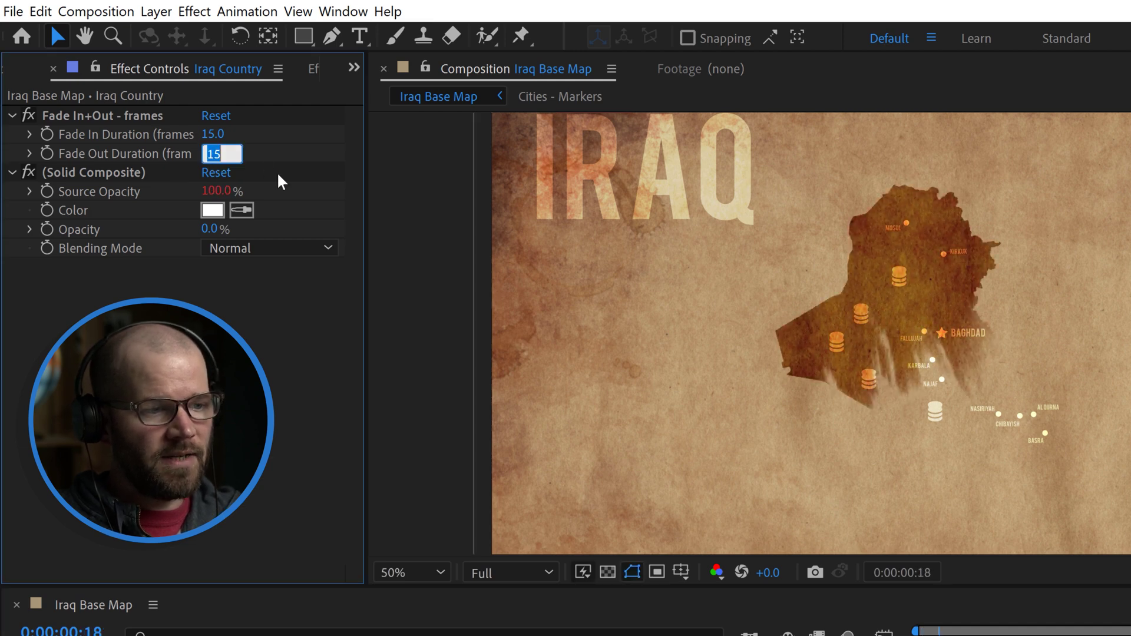
{"action": "type", "text": "0"}
{"action": "key", "text": "Return"}
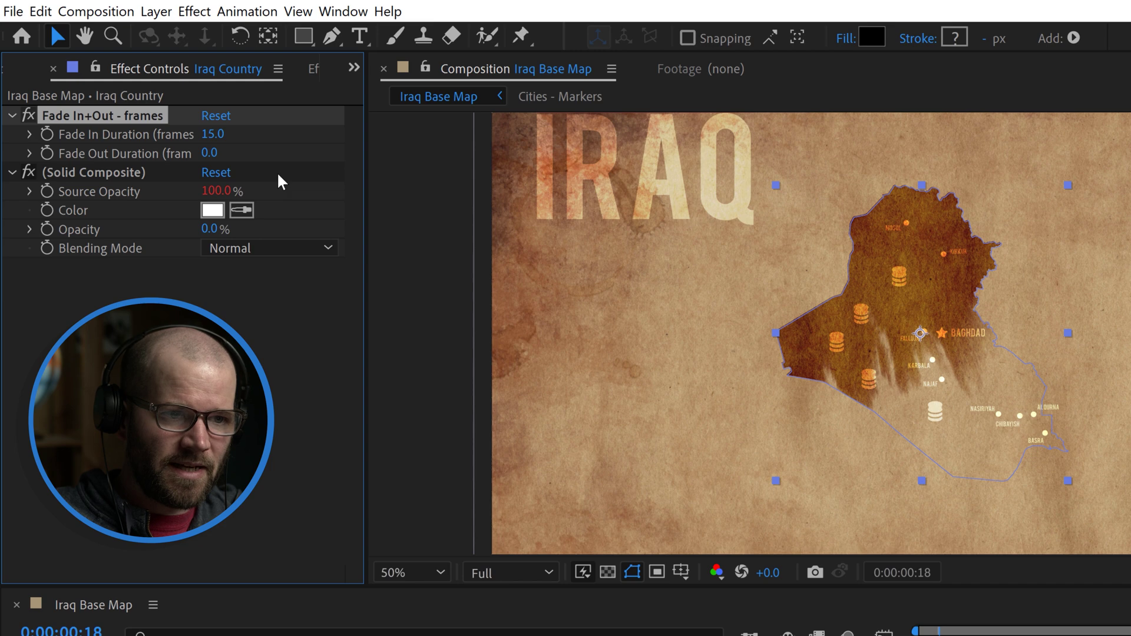
{"action": "key", "text": "F2"}
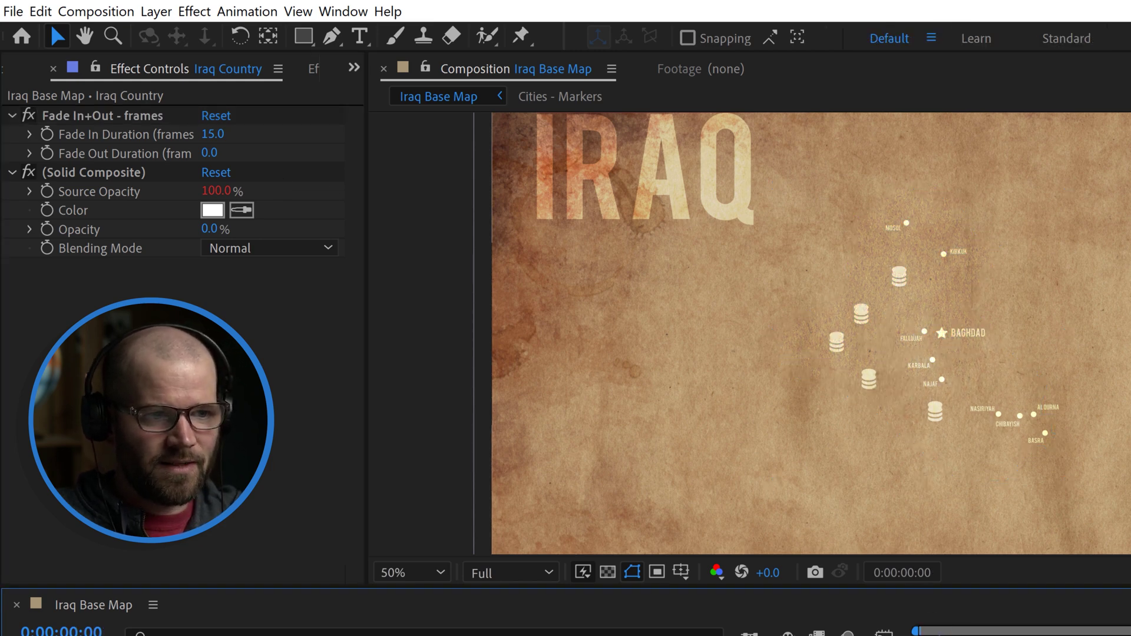
{"action": "key", "text": "space"}
{"action": "key", "text": "space"}
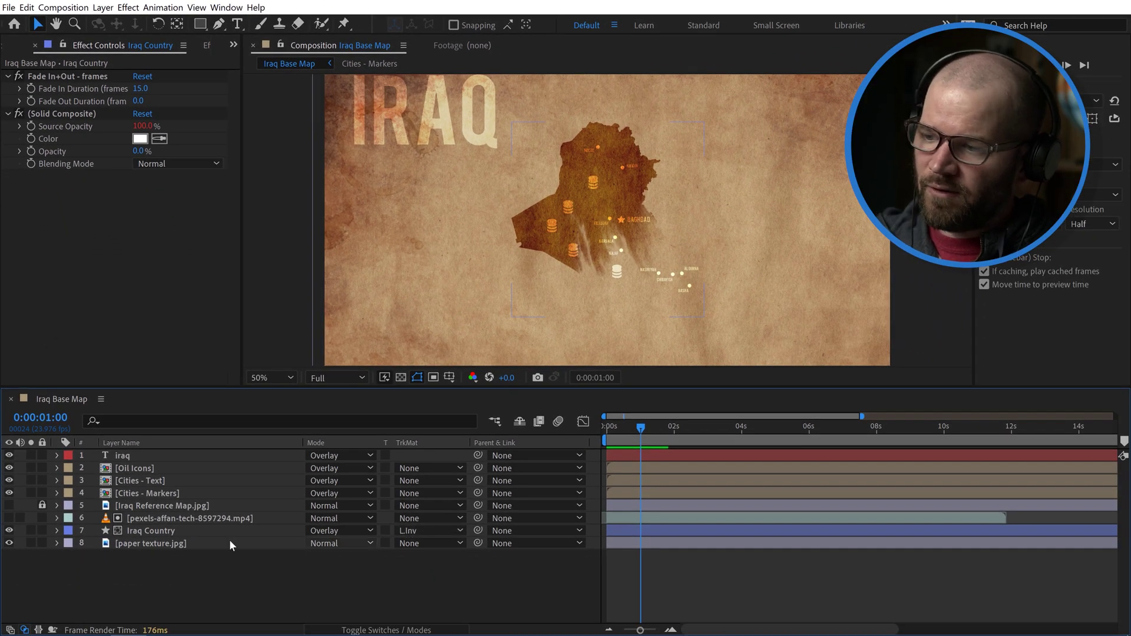
{"action": "left_click", "coordinate": [168, 514]}
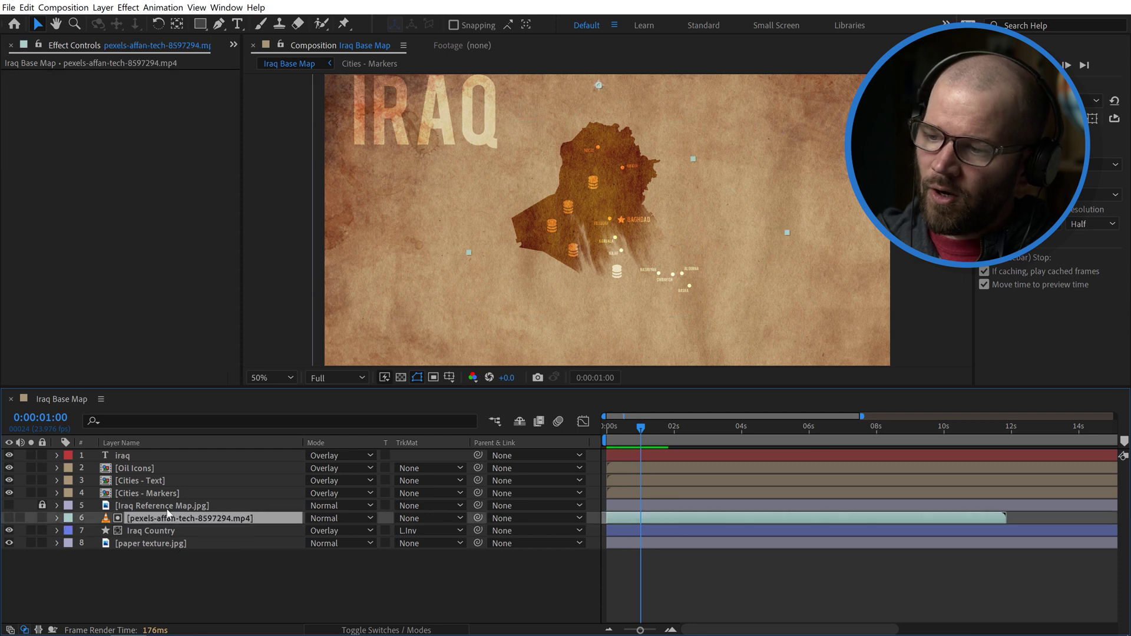
{"action": "left_click", "coordinate": [8, 518]}
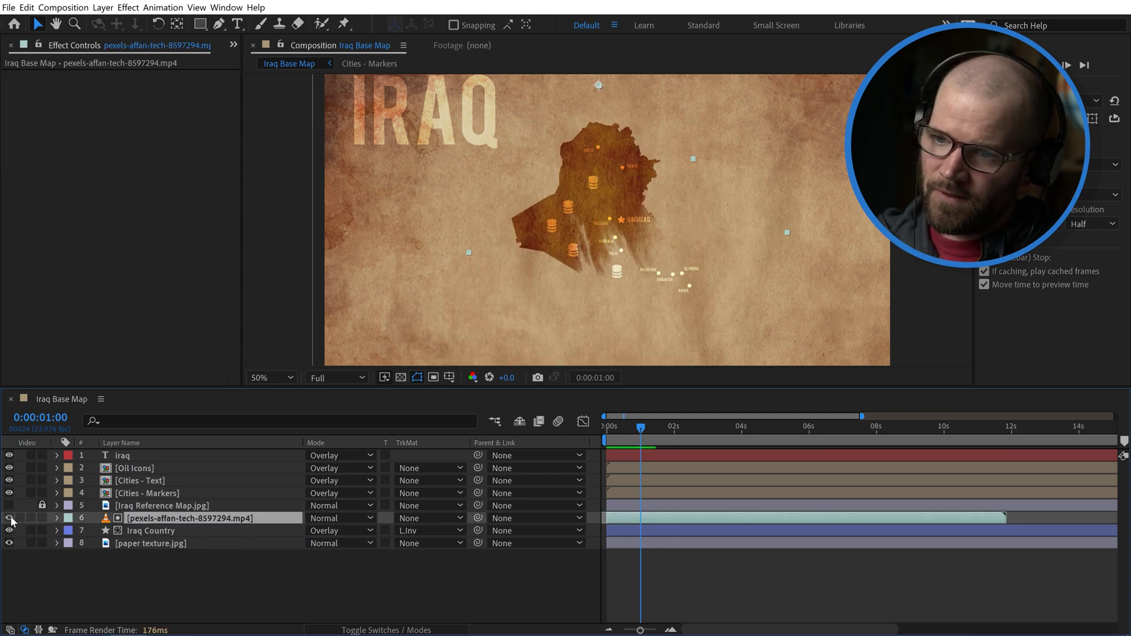
{"action": "left_click", "coordinate": [9, 517]}
{"action": "left_click_drag", "start_coordinate": [628, 428], "coordinate": [609, 433]}
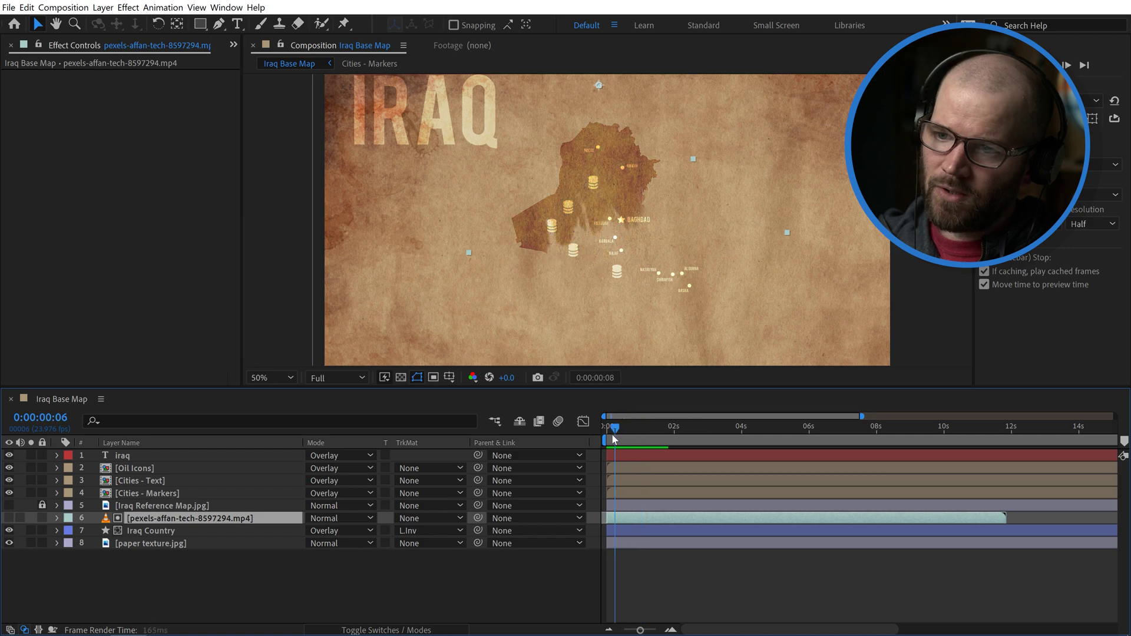
{"action": "key", "text": "space"}
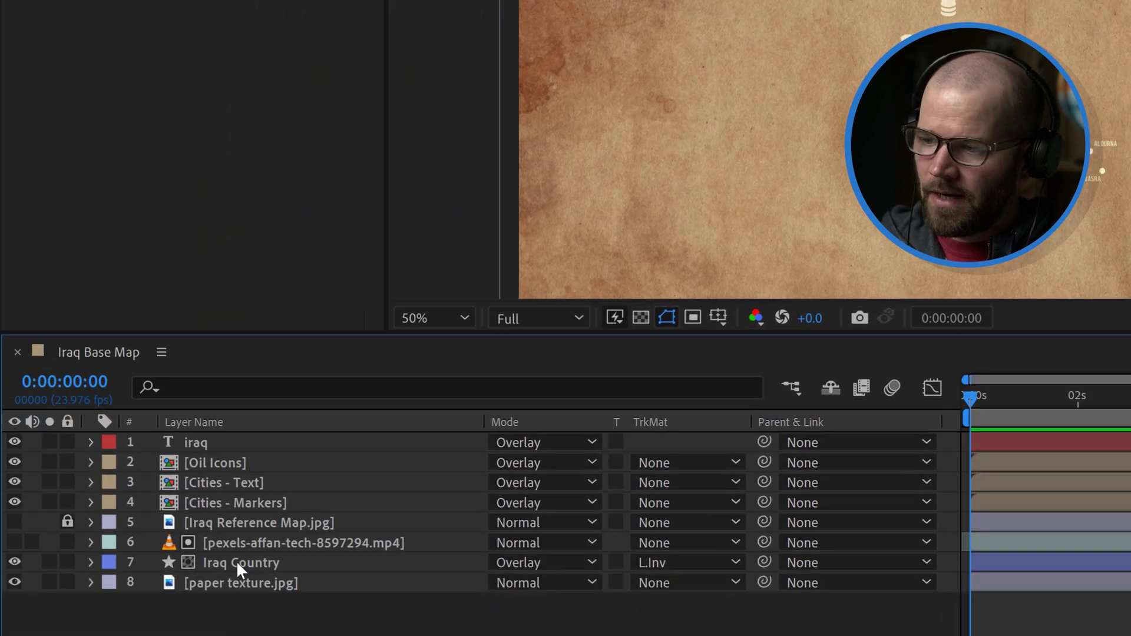
Duplicate the Iraq Country layer below the iraq title and rename the copy 'Iraq Country BORDER'
{"action": "left_click", "coordinate": [238, 560]}
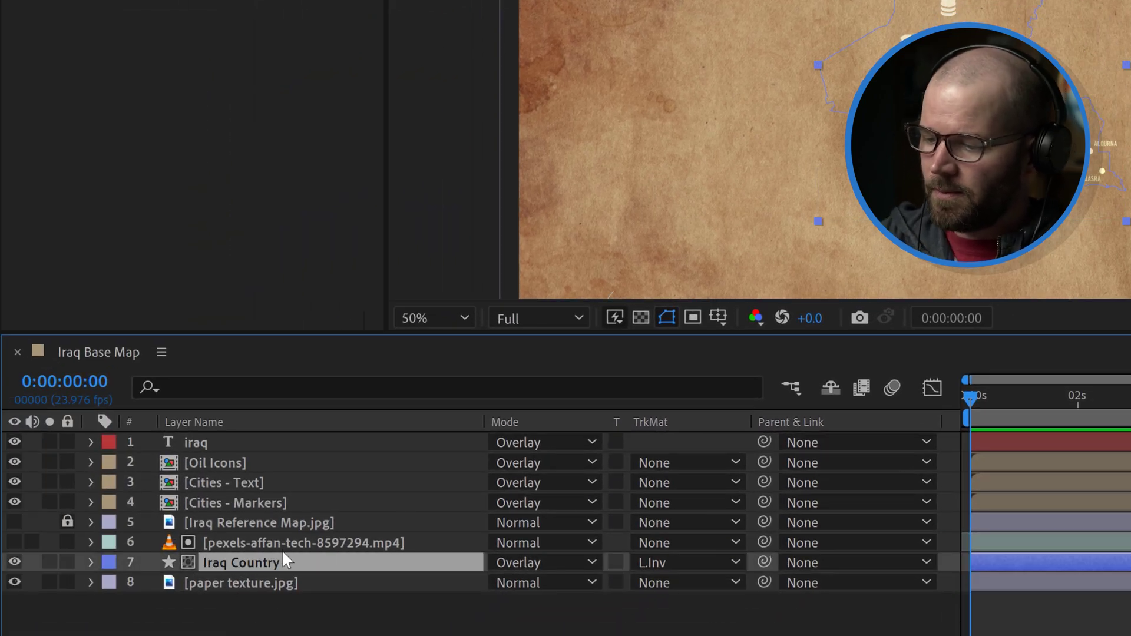
{"action": "key", "text": "ctrl+d"}
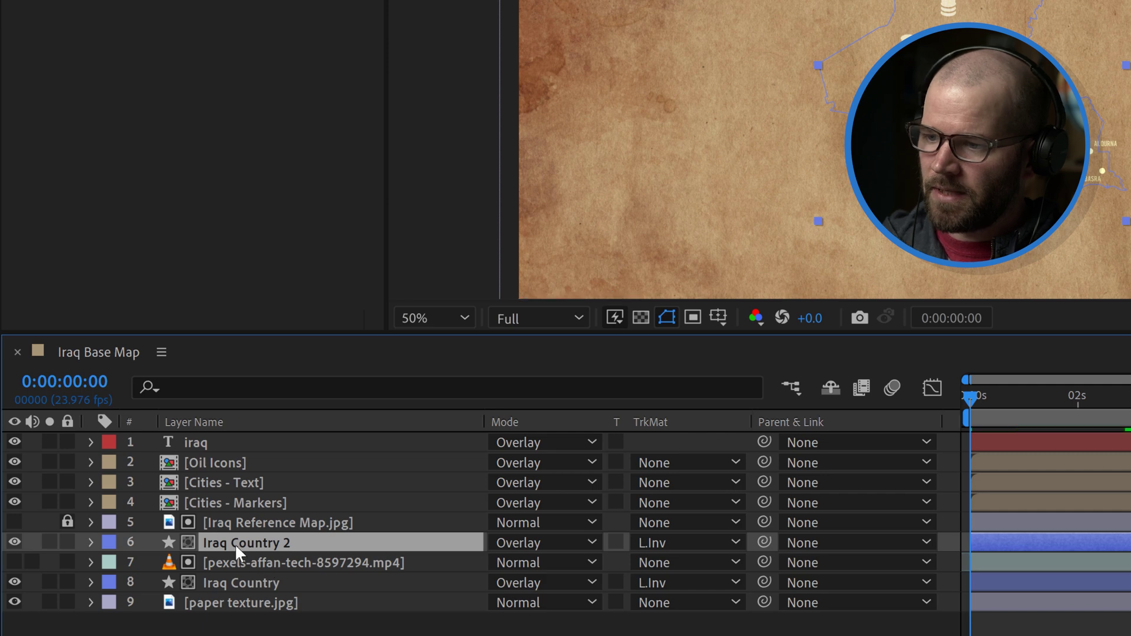
{"action": "left_click_drag", "start_coordinate": [234, 539], "coordinate": [235, 457]}
{"action": "key", "text": "Return"}
{"action": "key", "text": "End"}
{"action": "type", "text": "BORDE"}
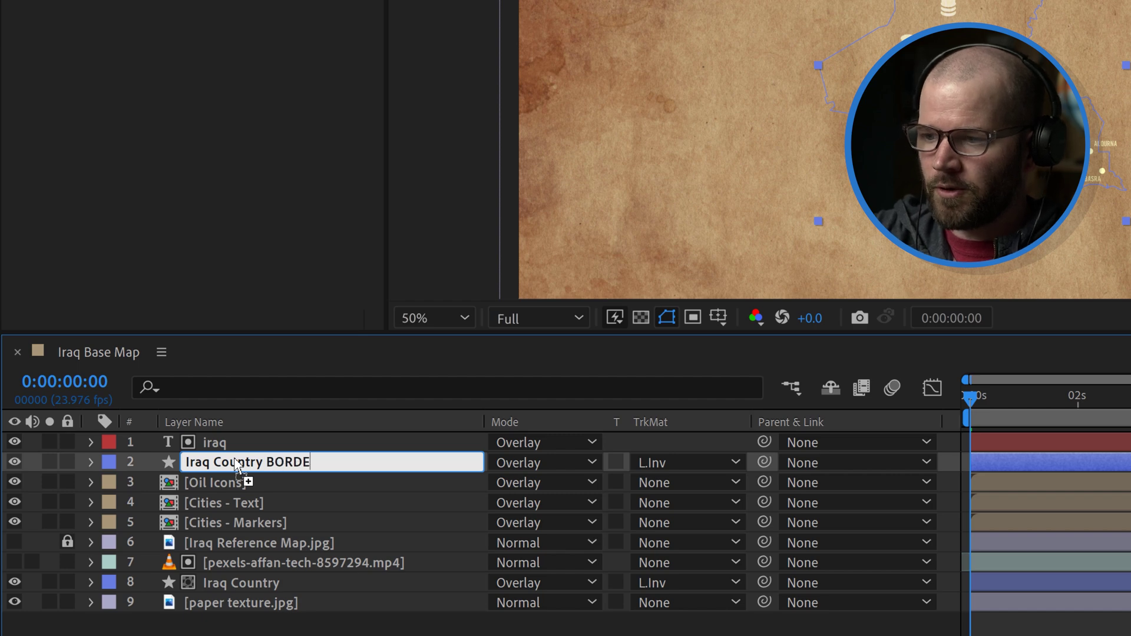
{"action": "key", "text": "Return"}
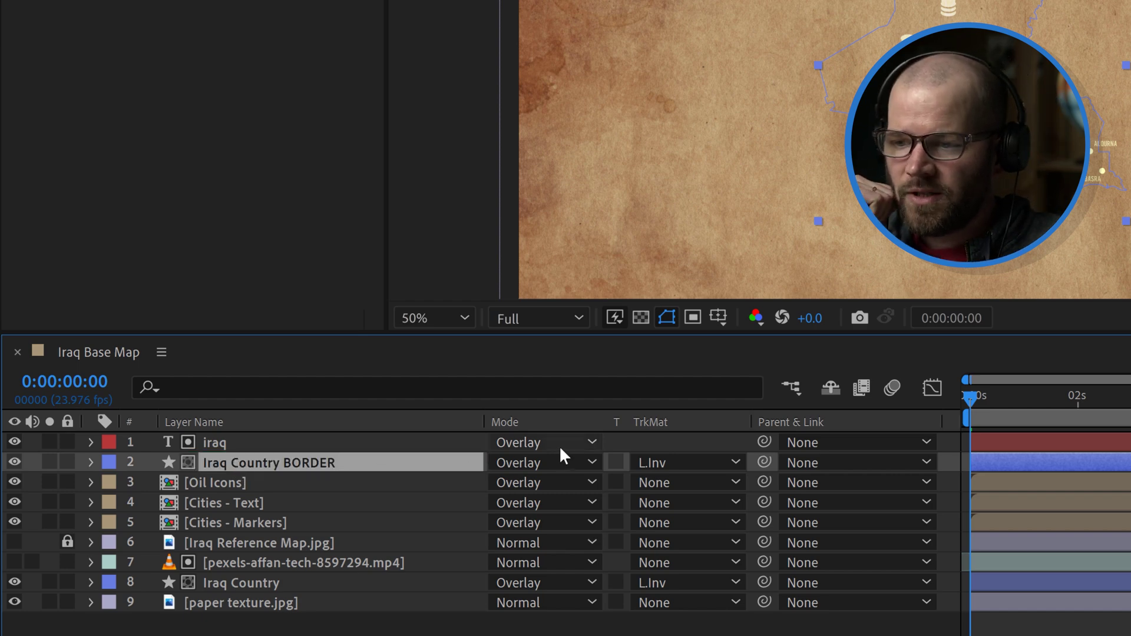
Remove the border layer's track matte and delete its Fade In+Out and Solid Composite effects
{"action": "left_click", "coordinate": [653, 458]}
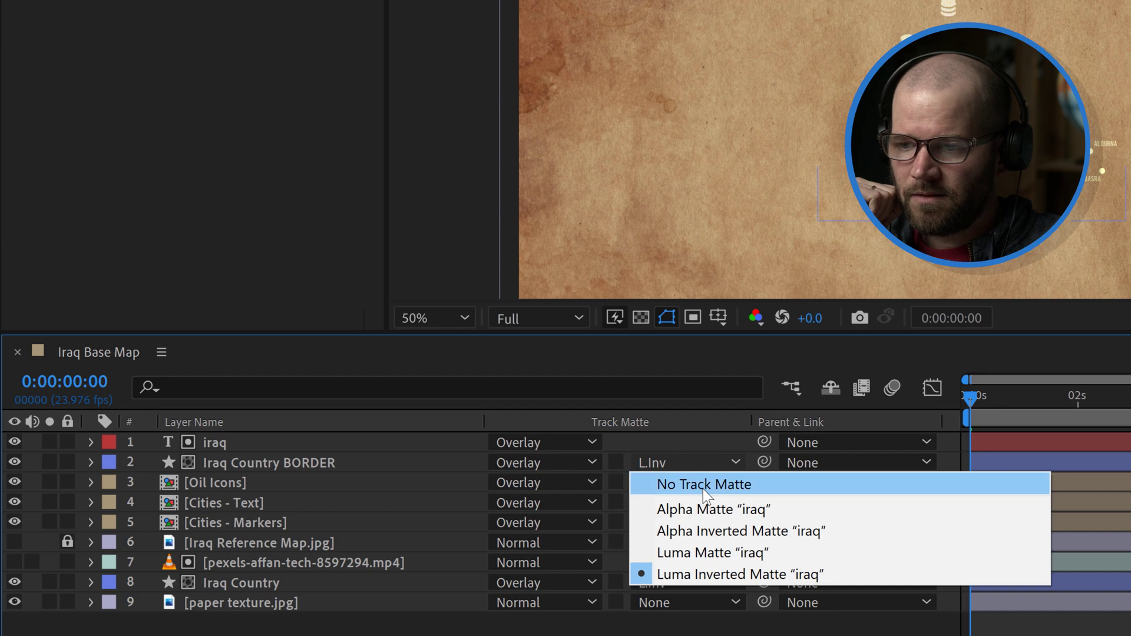
{"action": "left_click", "coordinate": [704, 485]}
{"action": "left_click", "coordinate": [213, 462]}
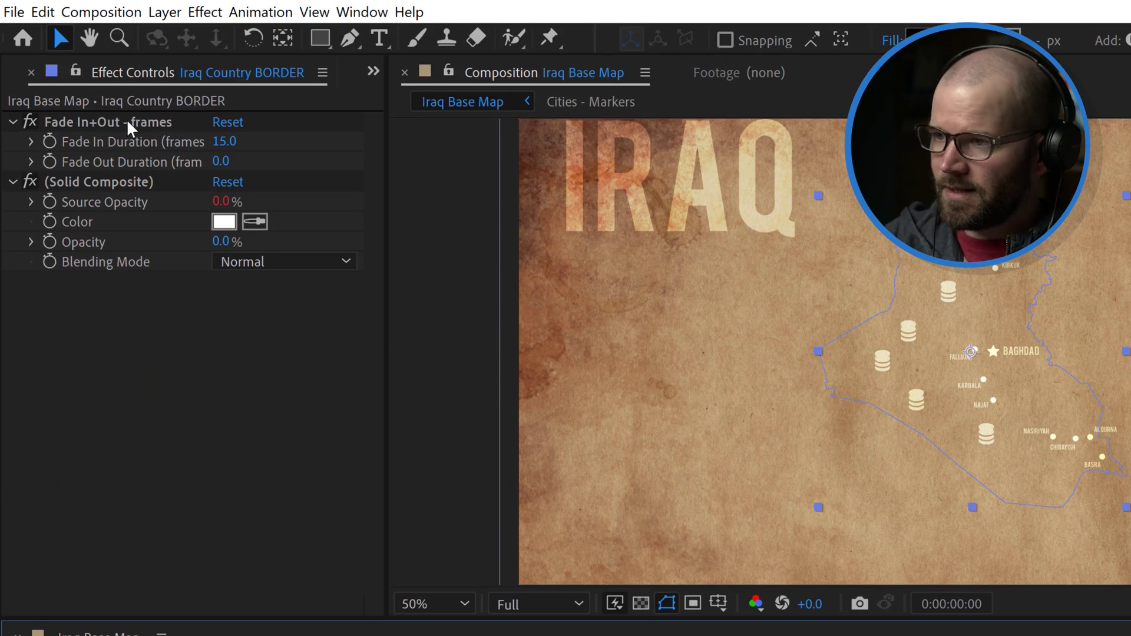
{"action": "left_click", "coordinate": [111, 119]}
{"action": "left_click", "coordinate": [101, 177], "text": "shift"}
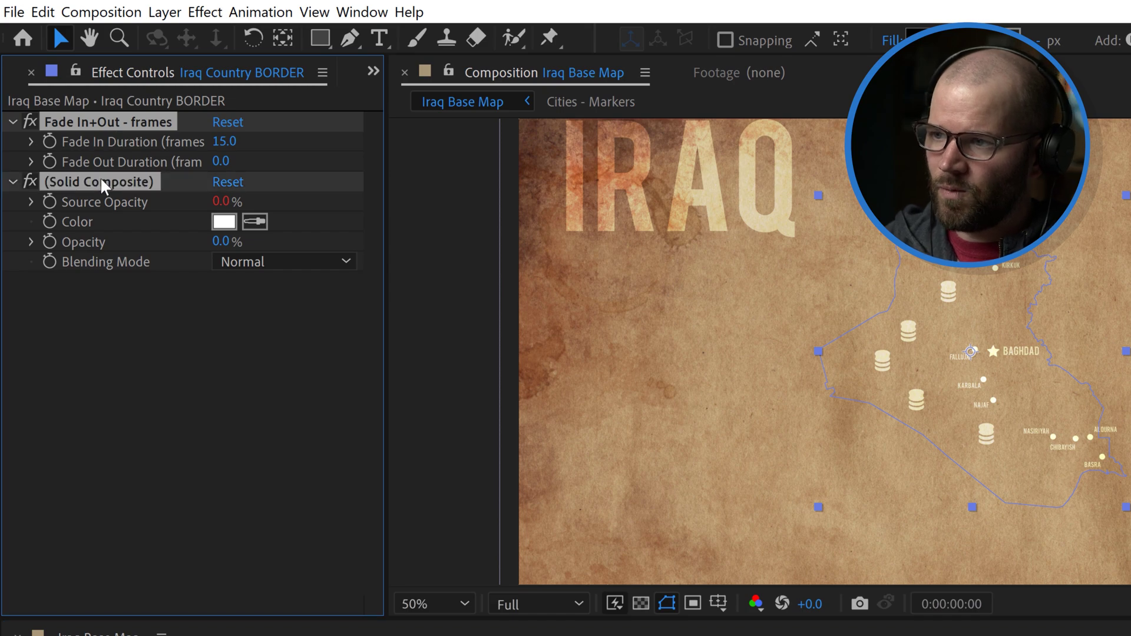
{"action": "key", "text": "Delete"}
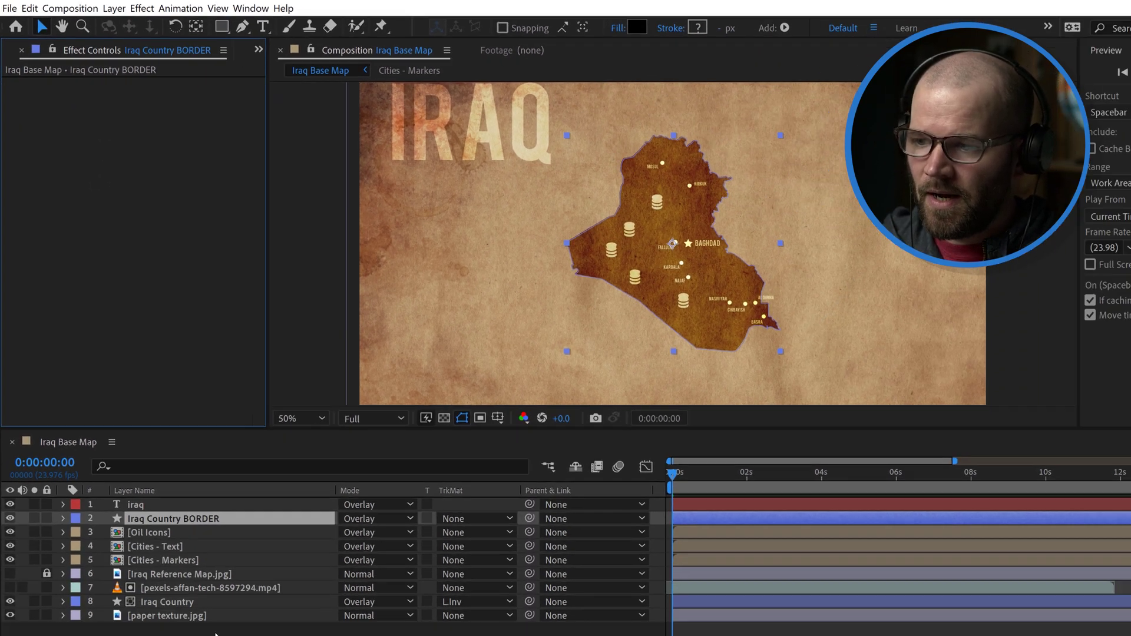
Expand the border layer's Contents down to Group 1's path and Fill 1
{"action": "left_click", "coordinate": [215, 634]}
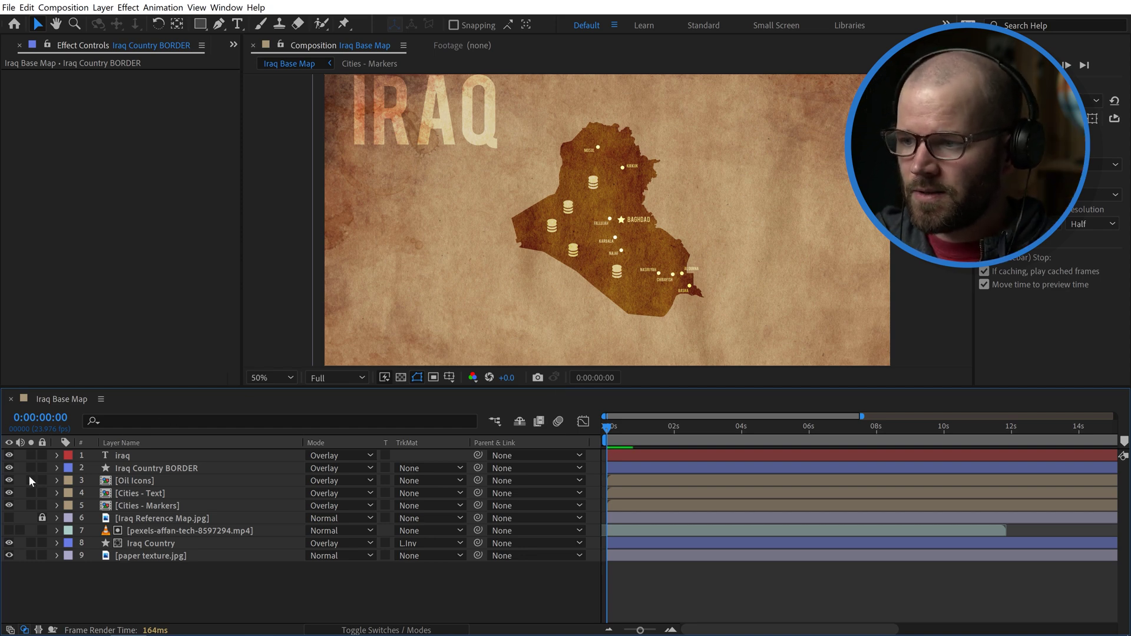
{"action": "left_click", "coordinate": [57, 469]}
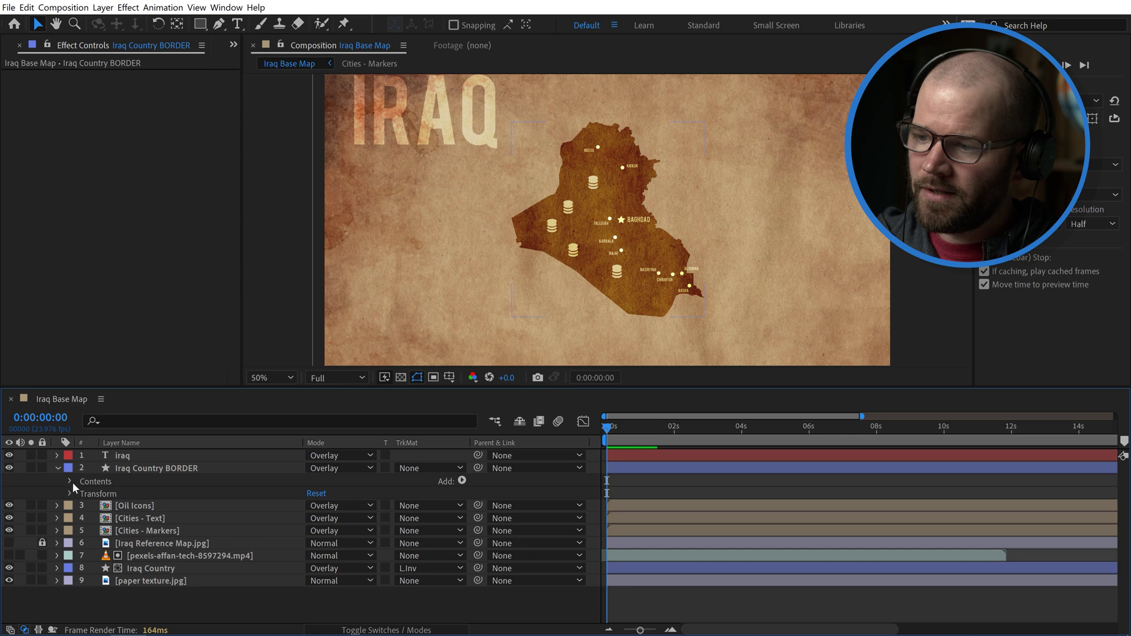
{"action": "left_click", "coordinate": [69, 481]}
{"action": "left_click", "coordinate": [81, 493]}
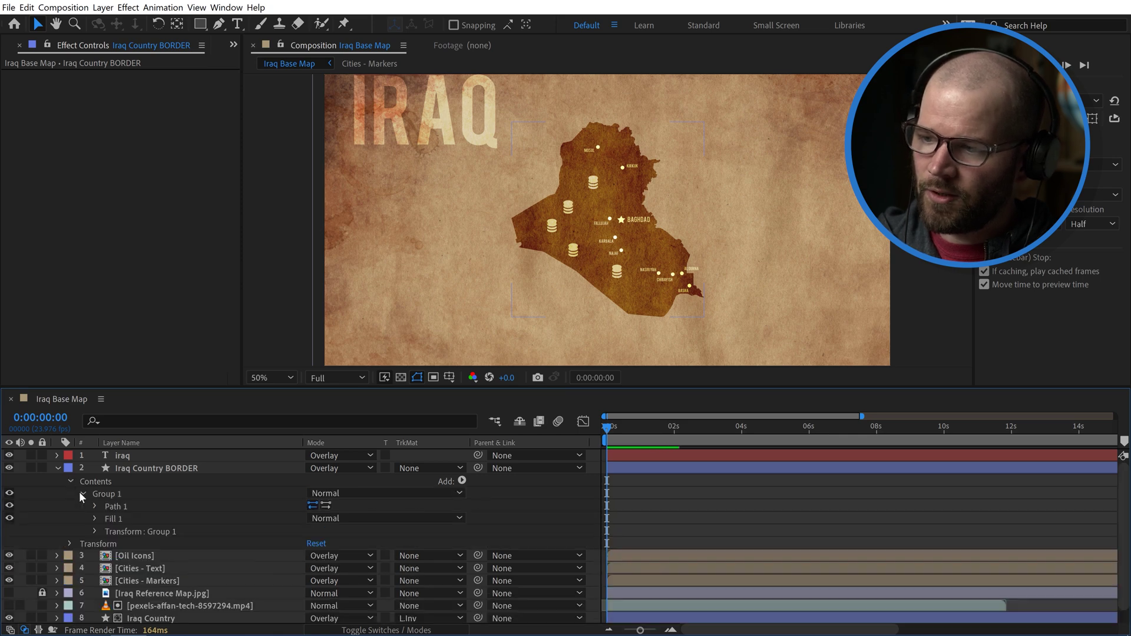
{"action": "left_click", "coordinate": [116, 517]}
{"action": "left_click", "coordinate": [163, 502]}
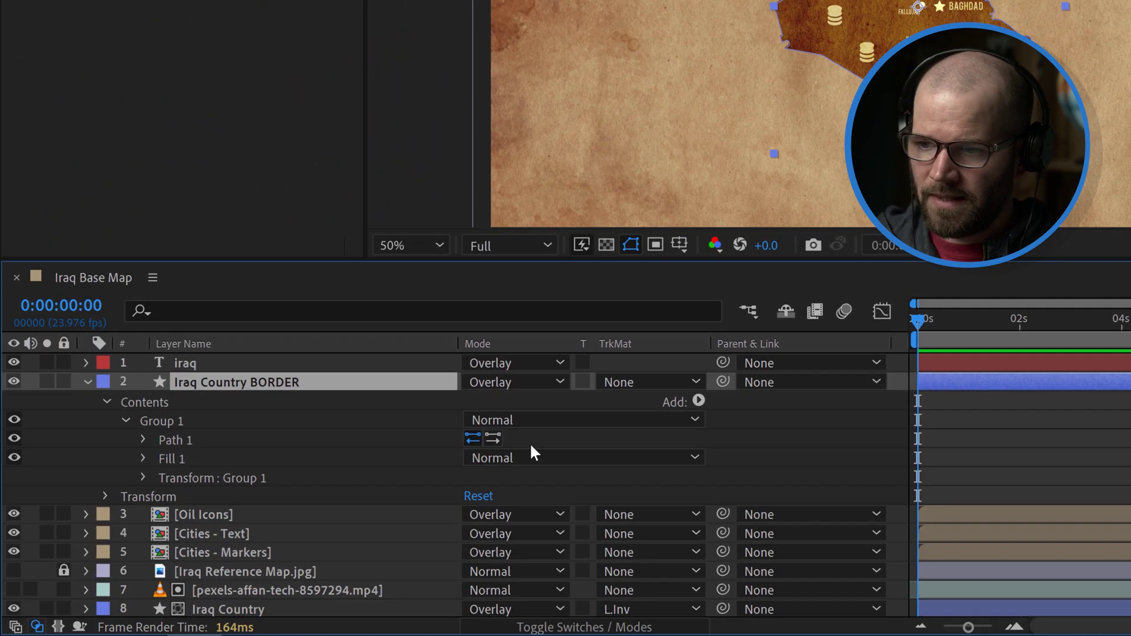
Add Stroke 1 inside Group 1 below Fill 1 and hide the fill
{"action": "left_click", "coordinate": [698, 401]}
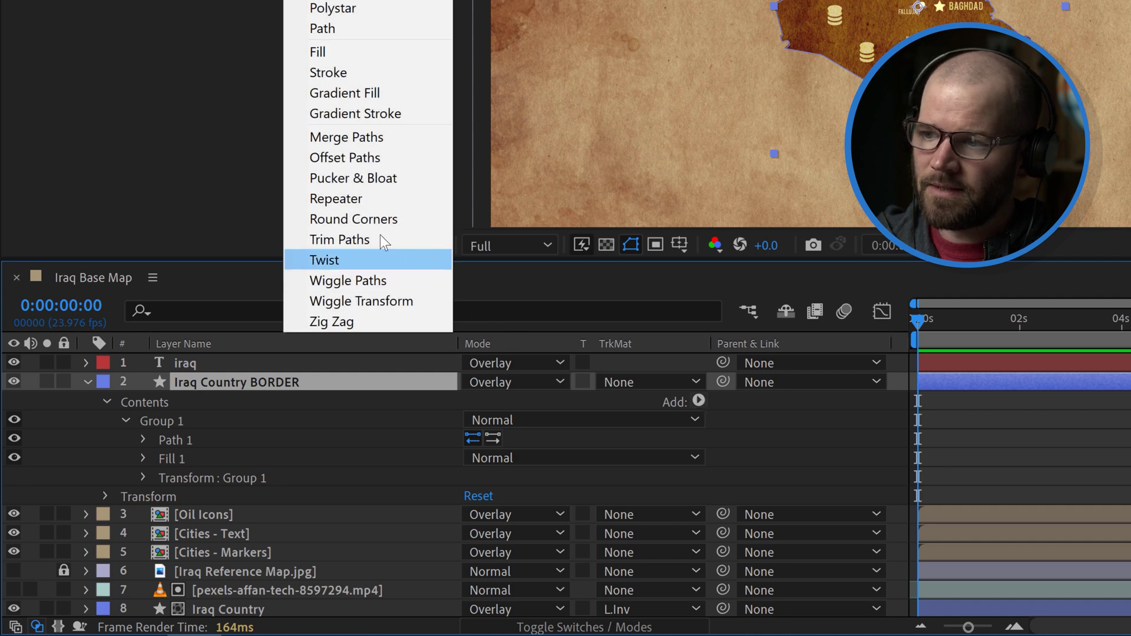
{"action": "left_click", "coordinate": [331, 73]}
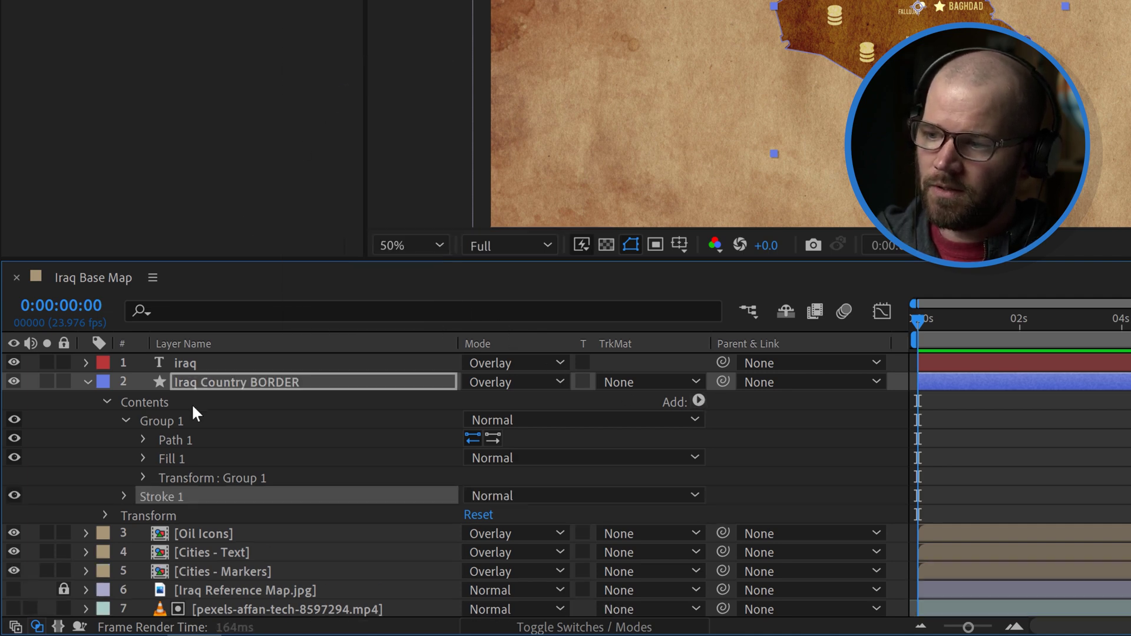
{"action": "left_click_drag", "start_coordinate": [153, 496], "coordinate": [168, 420]}
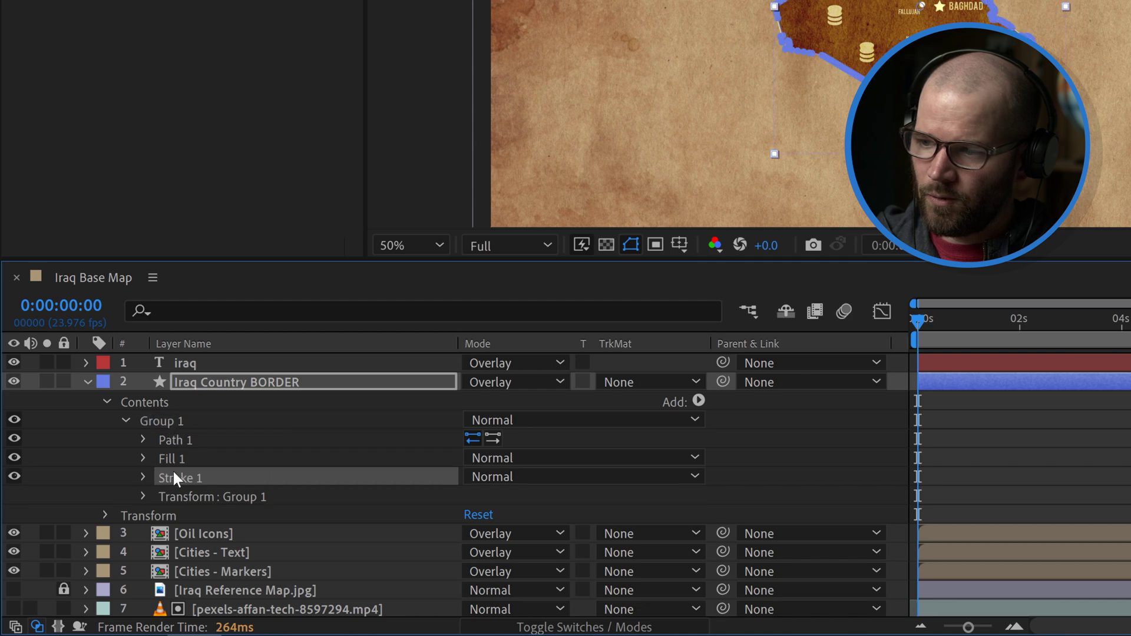
{"action": "left_click", "coordinate": [13, 457]}
{"action": "key", "text": "ctrl+shift+a"}
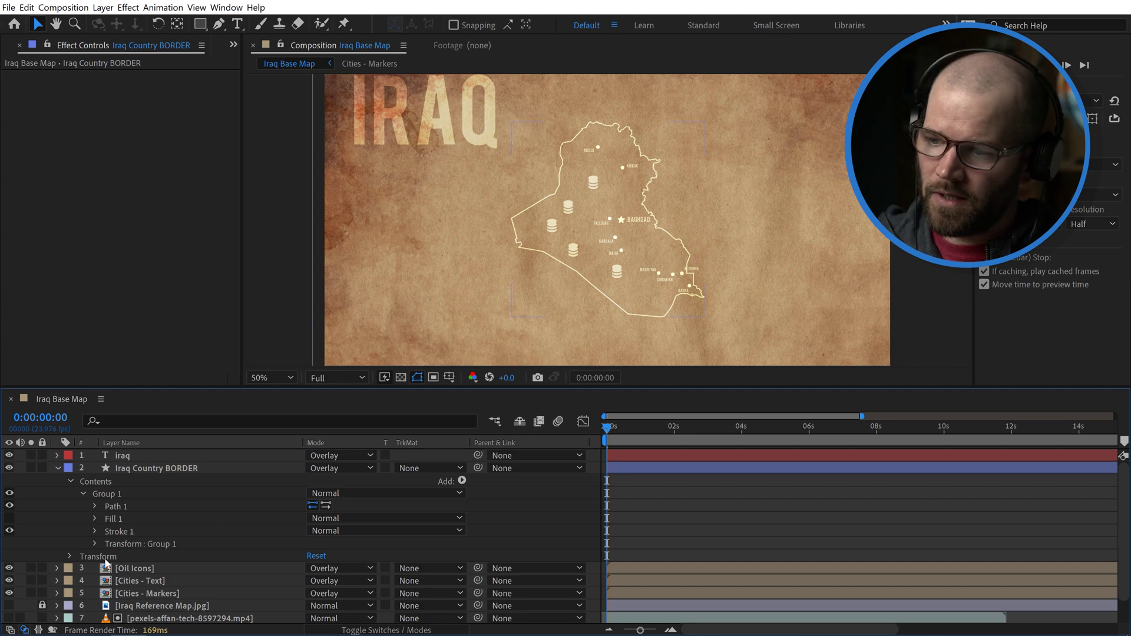
Set the border's stroke opacity to 75% in Stroke Options, then collapse the layer's properties
{"action": "left_click", "coordinate": [148, 468]}
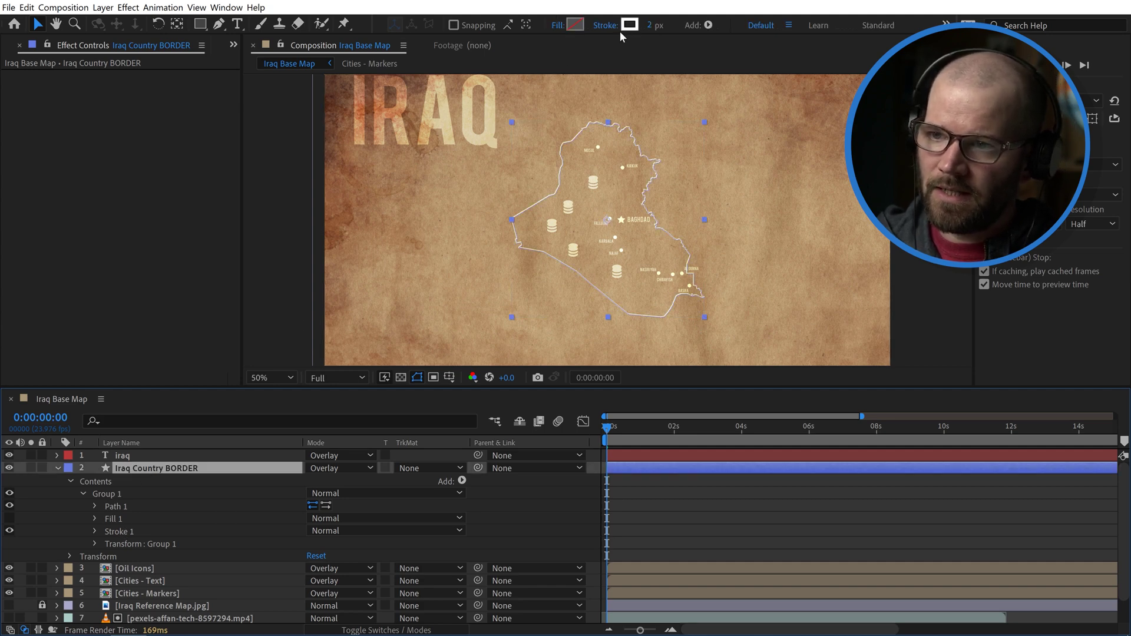
{"action": "left_click", "coordinate": [603, 27]}
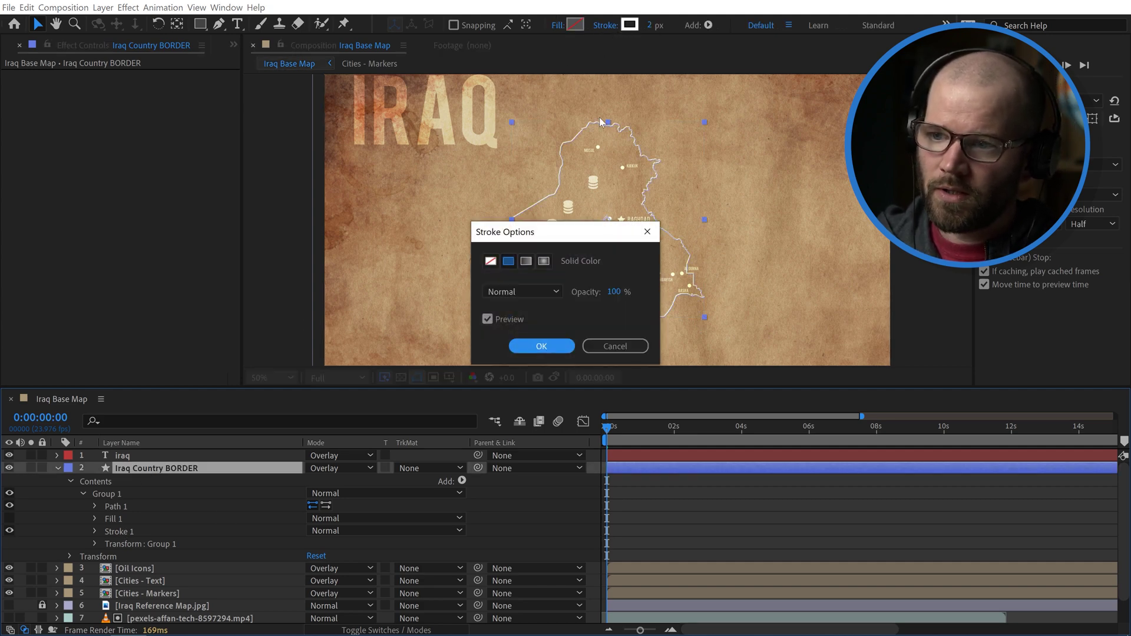
{"action": "left_click", "coordinate": [614, 294]}
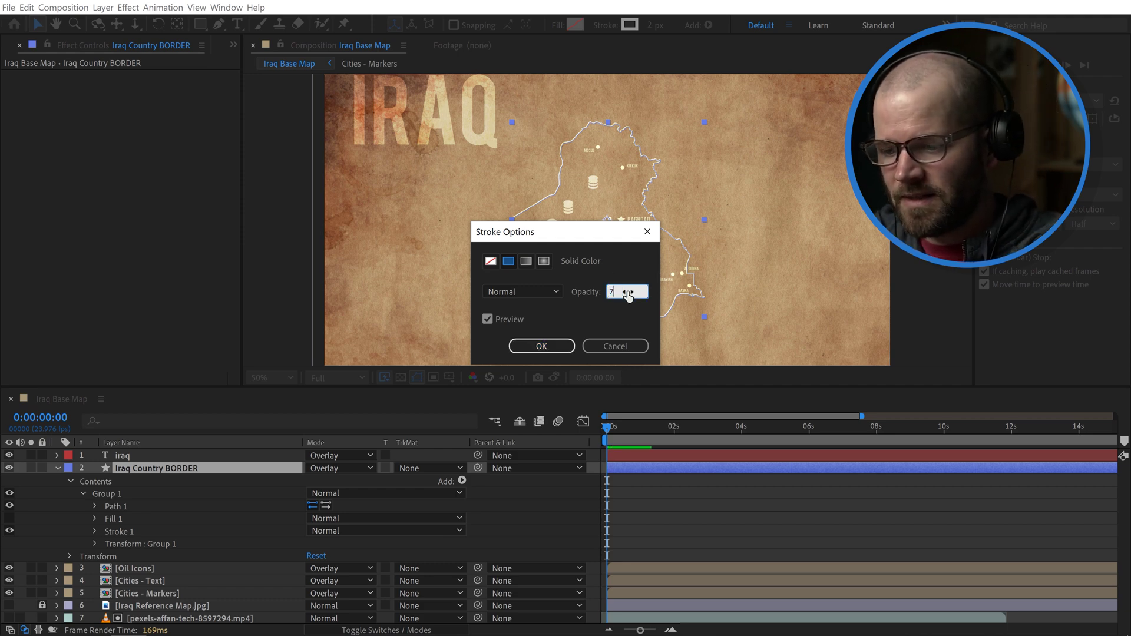
{"action": "key", "text": "Return"}
{"action": "key", "text": "Return"}
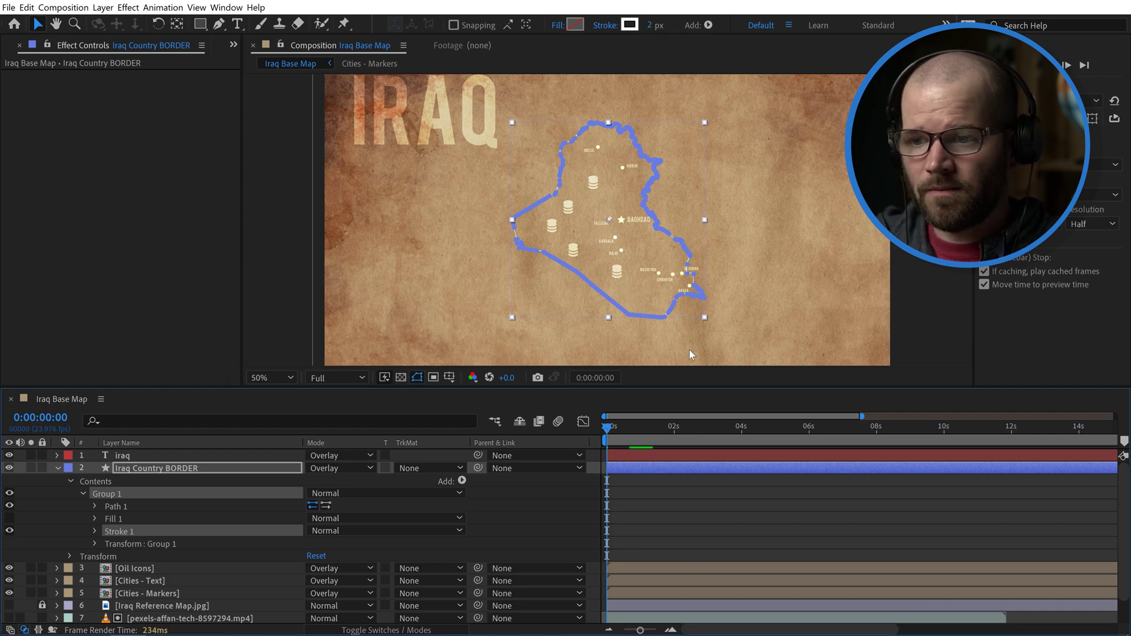
{"action": "left_click", "coordinate": [95, 531]}
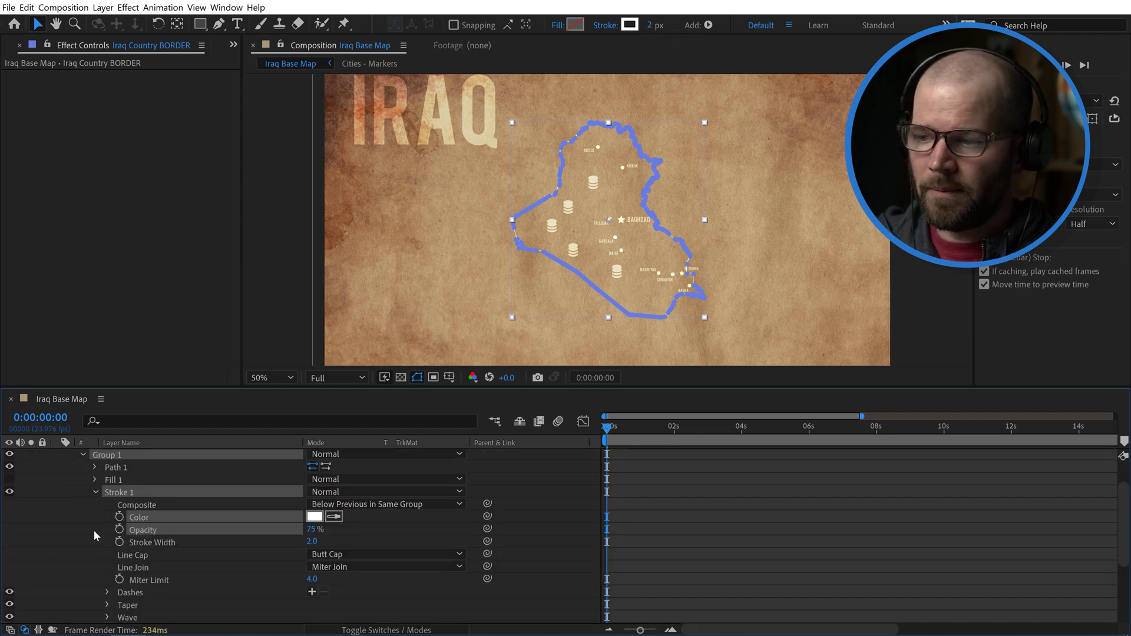
{"action": "left_click", "coordinate": [747, 527]}
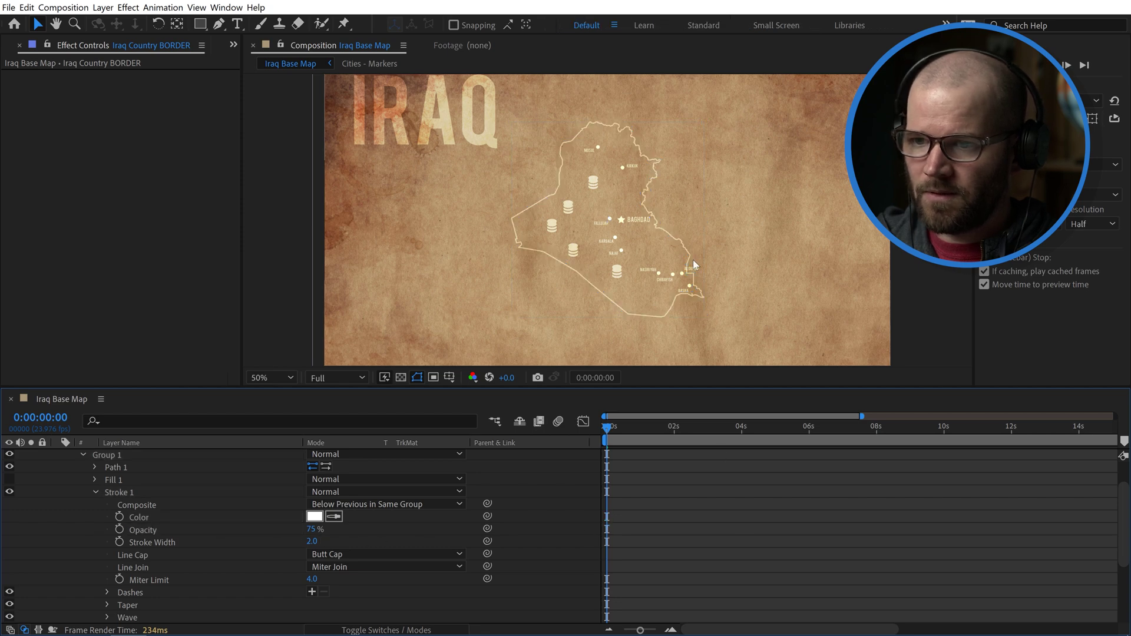
{"action": "left_click", "coordinate": [94, 488]}
{"action": "left_click", "coordinate": [56, 466]}
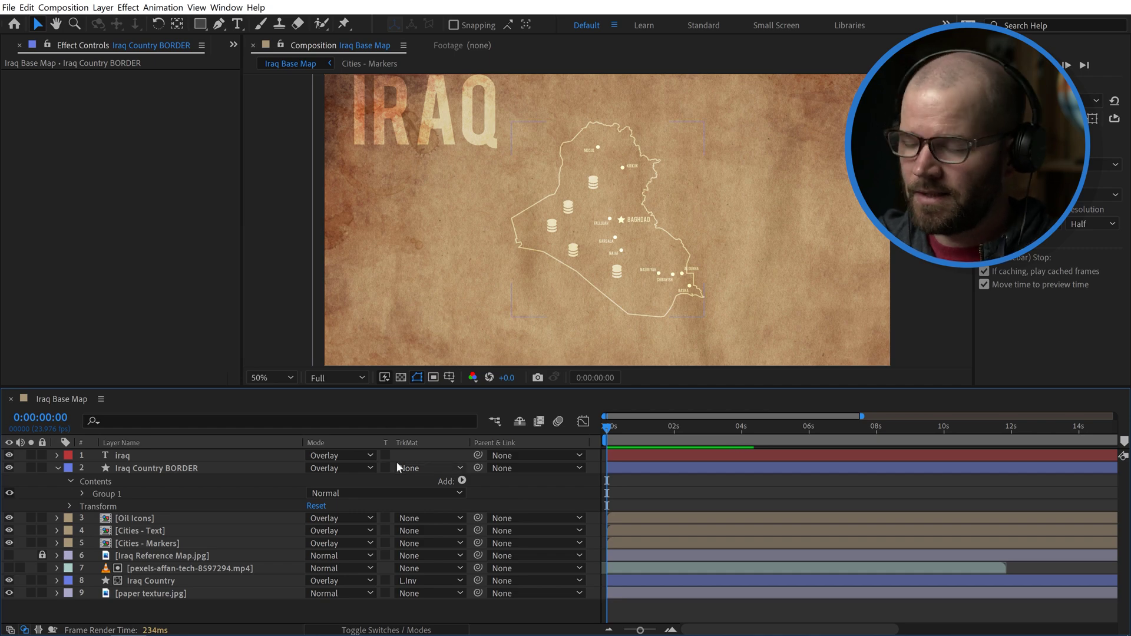
Add Trim Paths to the border and keyframe End from 0% to 100%
{"action": "left_click", "coordinate": [462, 481]}
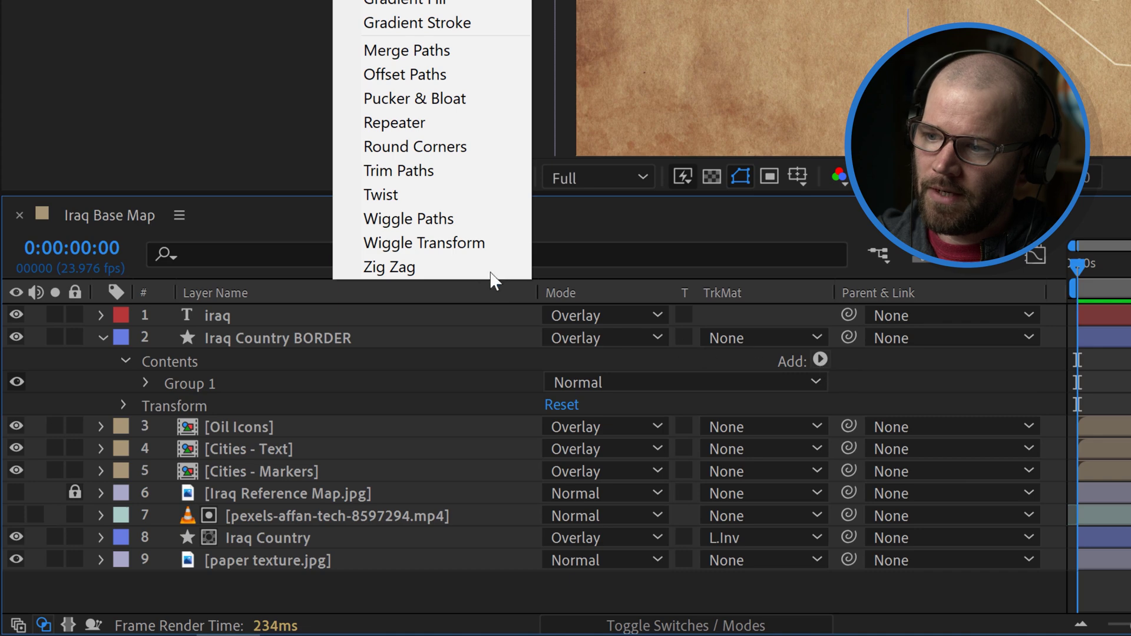
{"action": "left_click", "coordinate": [398, 170]}
{"action": "left_click", "coordinate": [145, 405]}
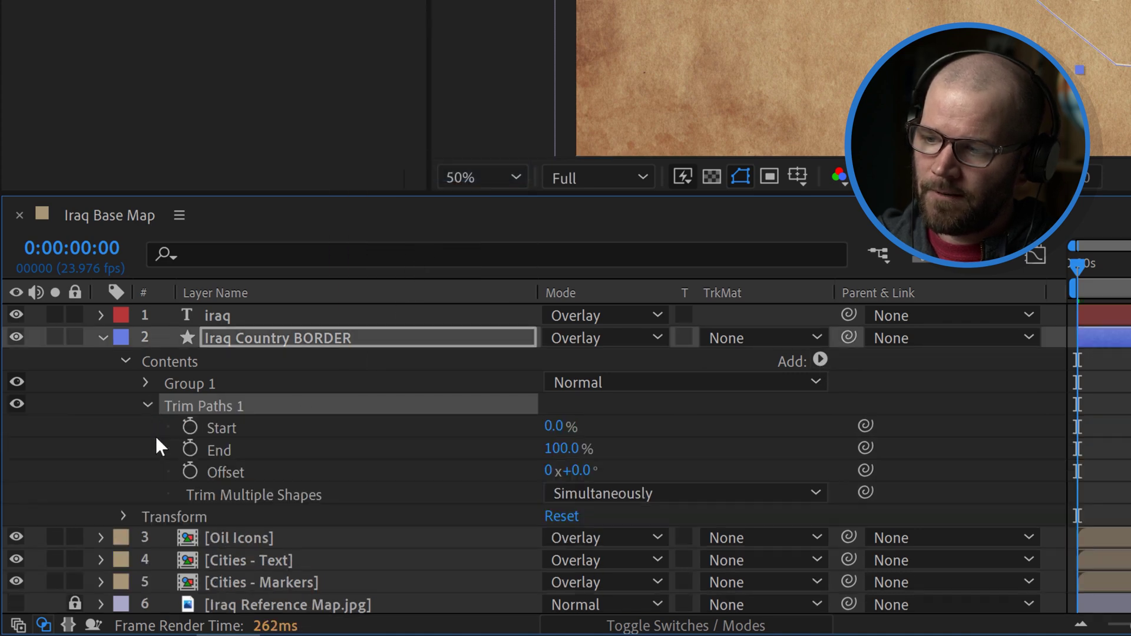
{"action": "left_click", "coordinate": [192, 449]}
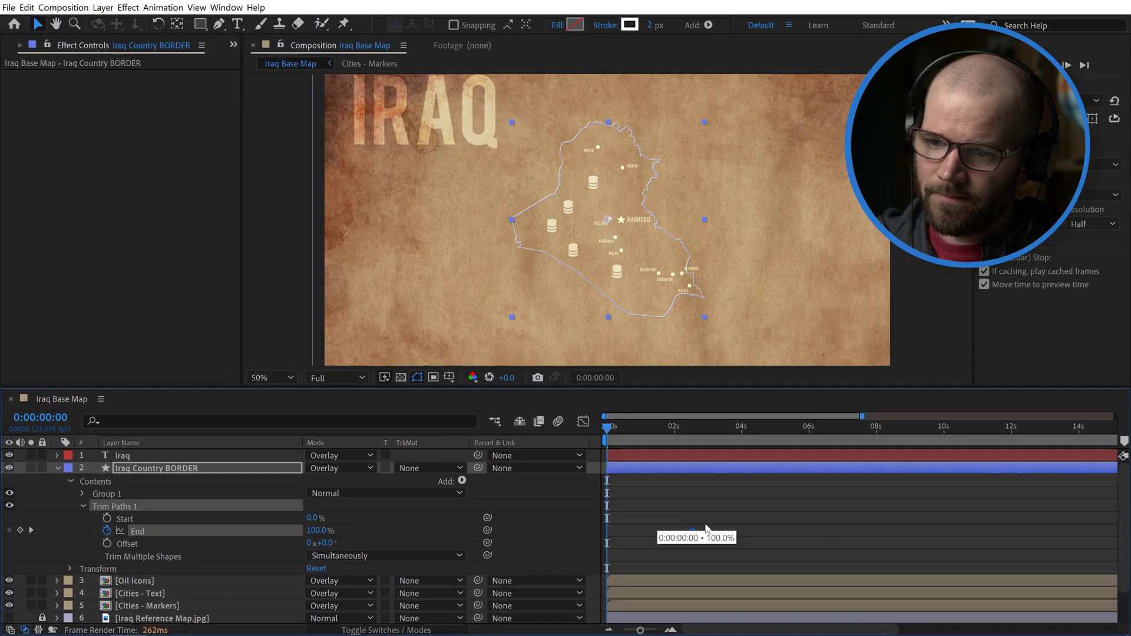
{"action": "left_click_drag", "start_coordinate": [784, 526], "coordinate": [809, 526]}
{"action": "left_click", "coordinate": [317, 530]}
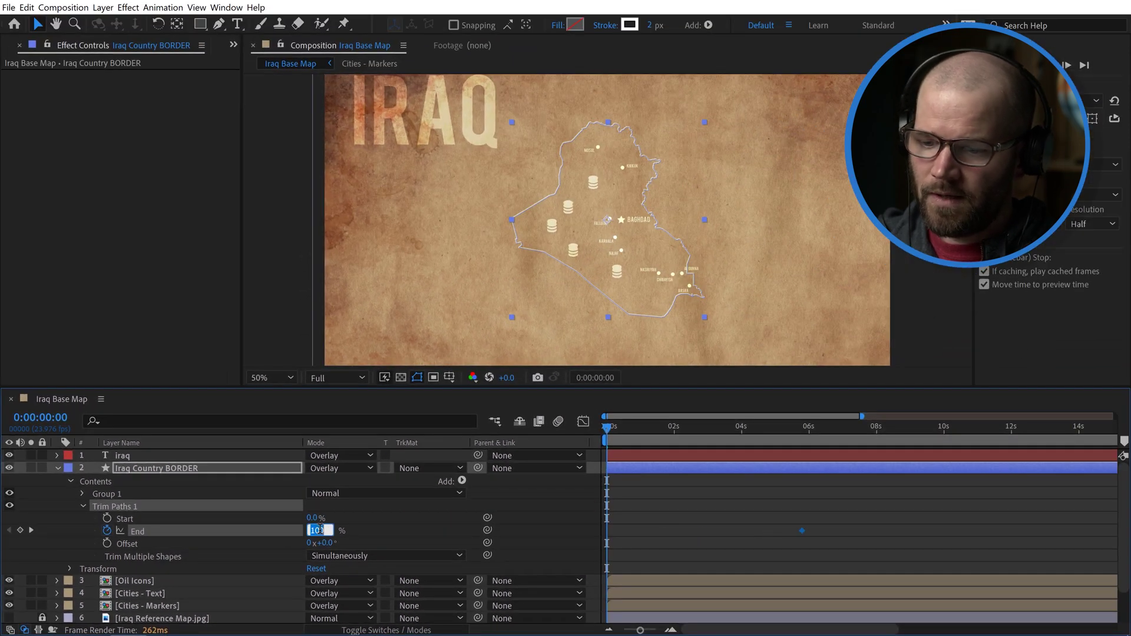
{"action": "type", "text": "0"}
{"action": "key", "text": "Return"}
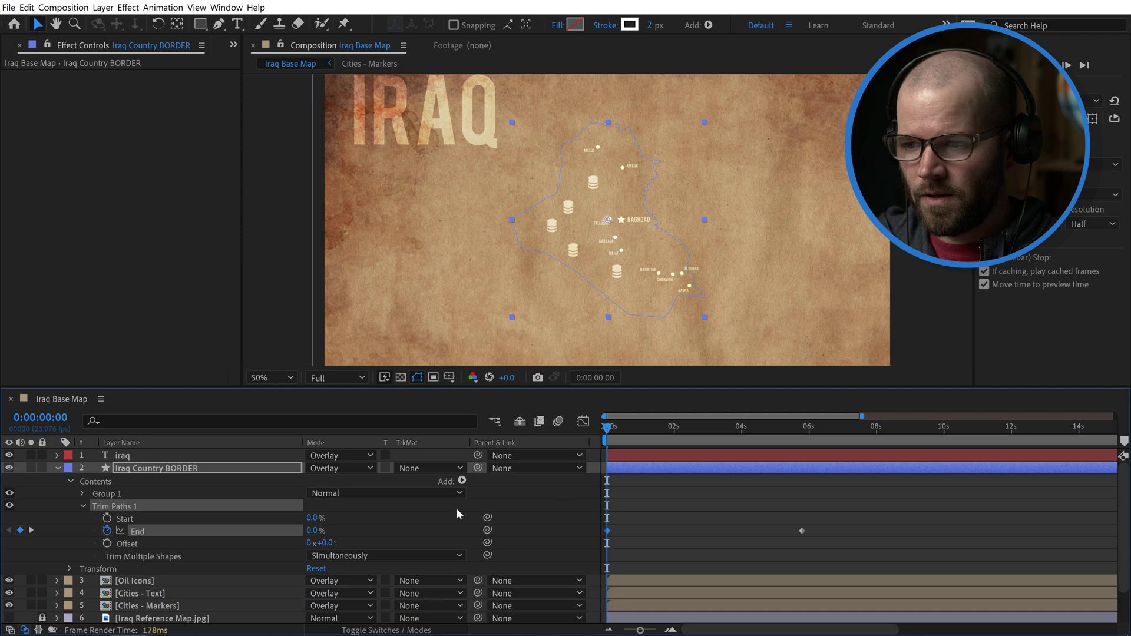
Move the 100% End keyframe to about 1.7 seconds and ease both keyframes
{"action": "left_click", "coordinate": [777, 550]}
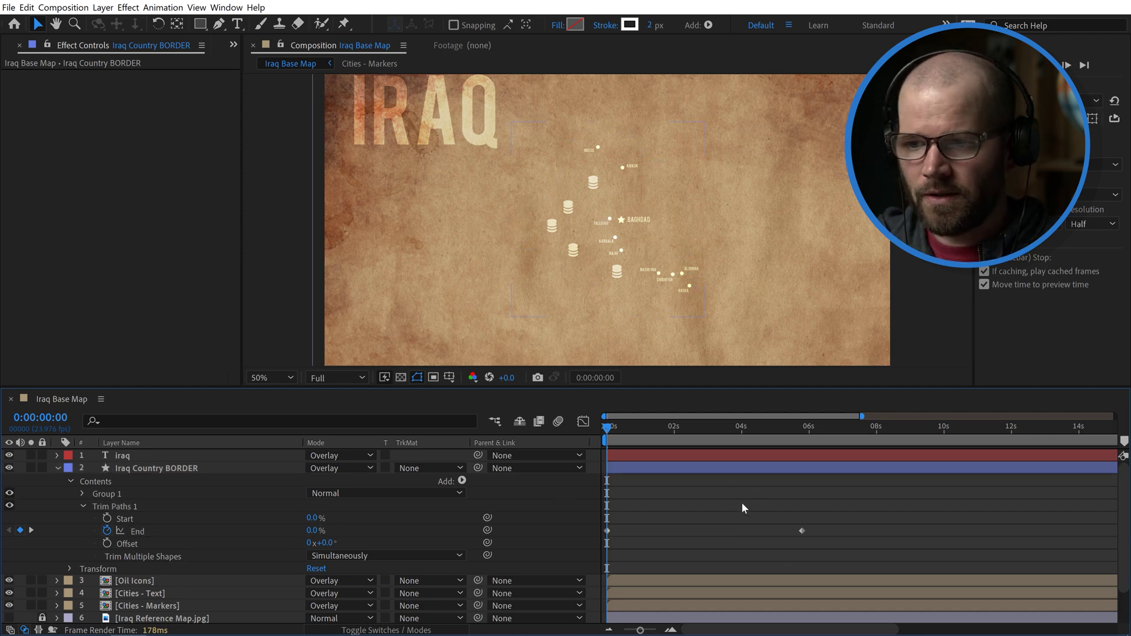
{"action": "left_click_drag", "start_coordinate": [802, 531], "coordinate": [663, 530]}
{"action": "left_click", "coordinate": [659, 486]}
{"action": "key", "text": "space"}
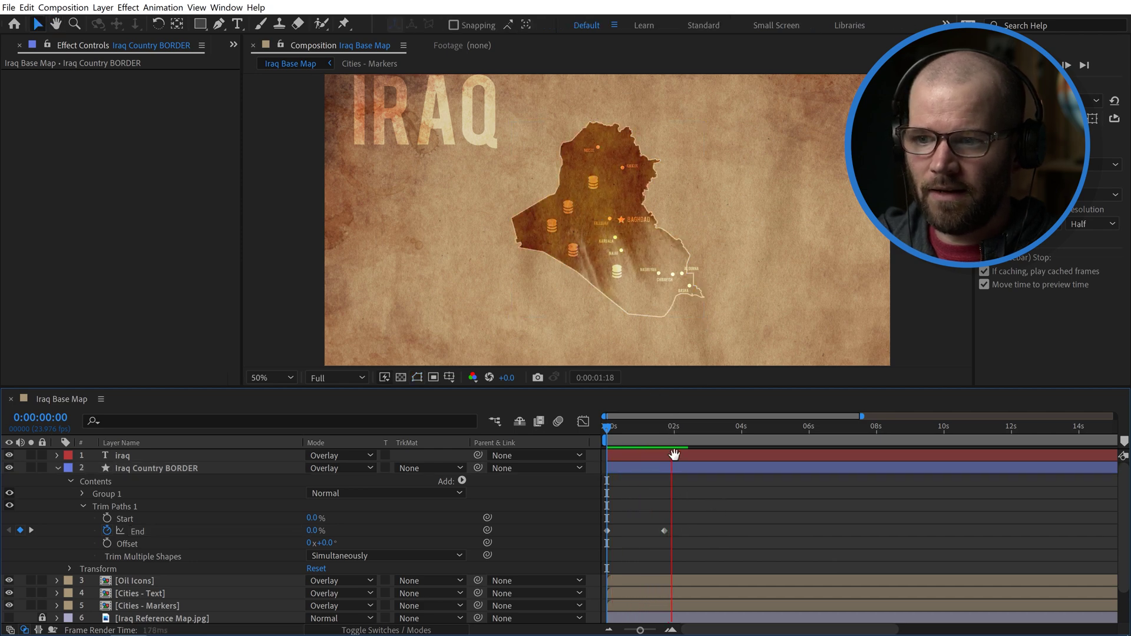
{"action": "left_click_drag", "start_coordinate": [665, 531], "coordinate": [599, 543]}
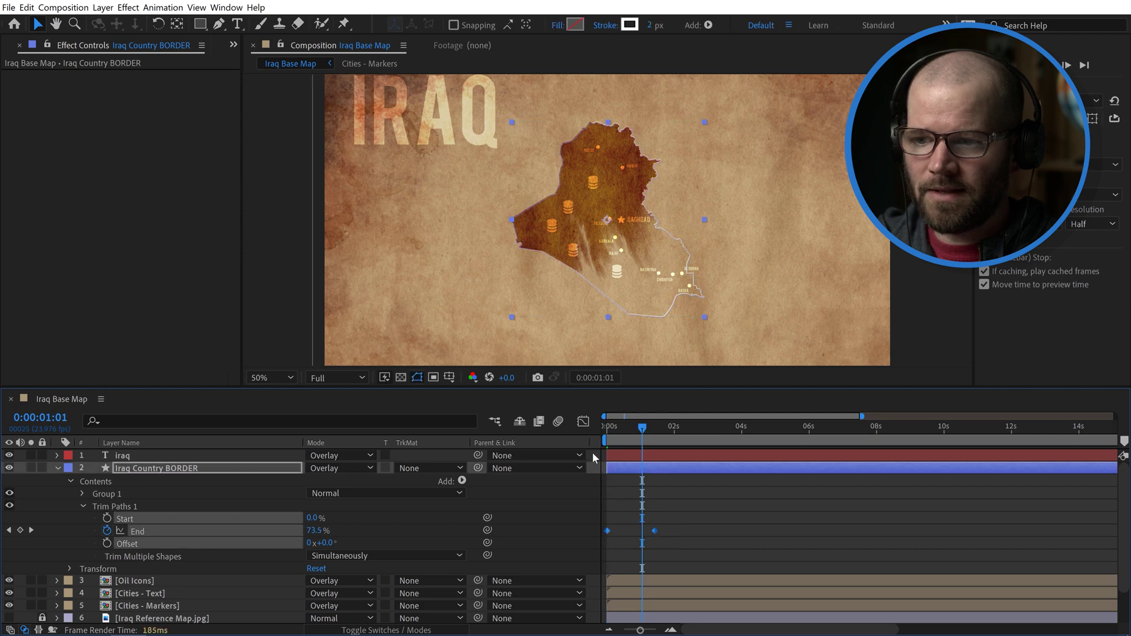
{"action": "right_click", "coordinate": [608, 532]}
{"action": "mouse_move", "coordinate": [731, 522]}
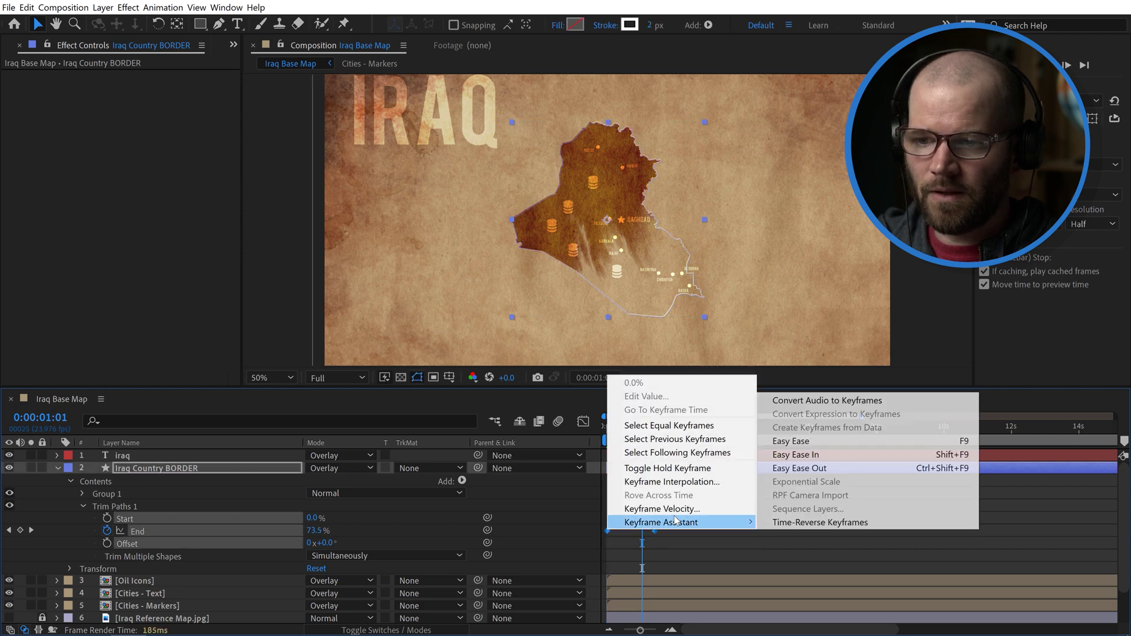
{"action": "left_click", "coordinate": [799, 448]}
{"action": "left_click", "coordinate": [624, 496]}
{"action": "key", "text": "Home"}
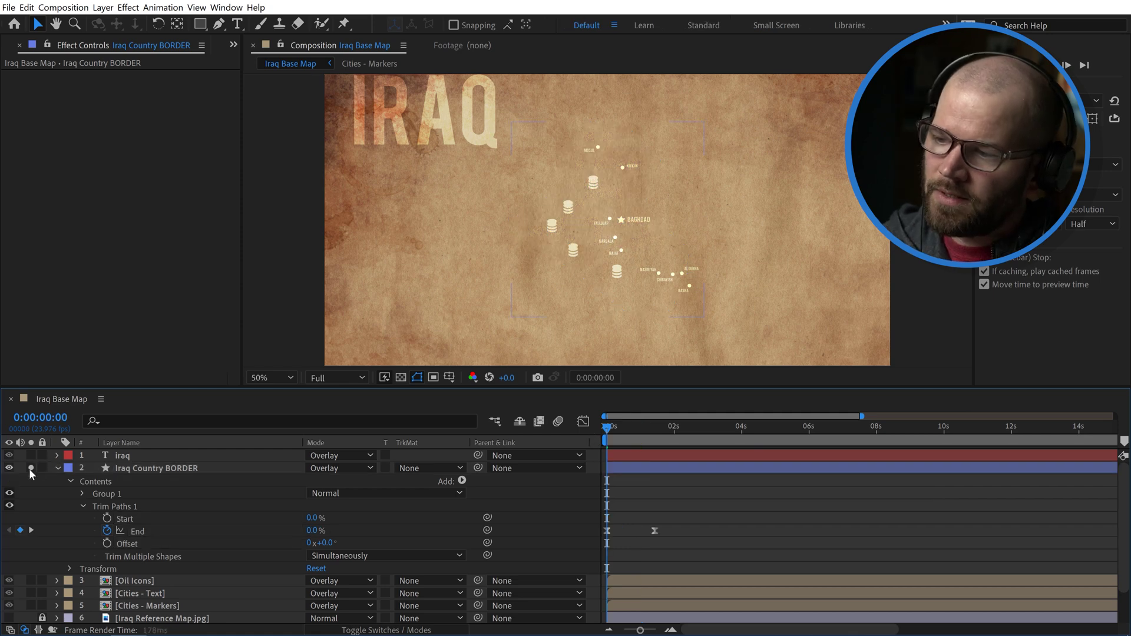
Preview the border draw-on soloed, then unsolo it and preview again
{"action": "left_click", "coordinate": [31, 468]}
{"action": "key", "text": "space"}
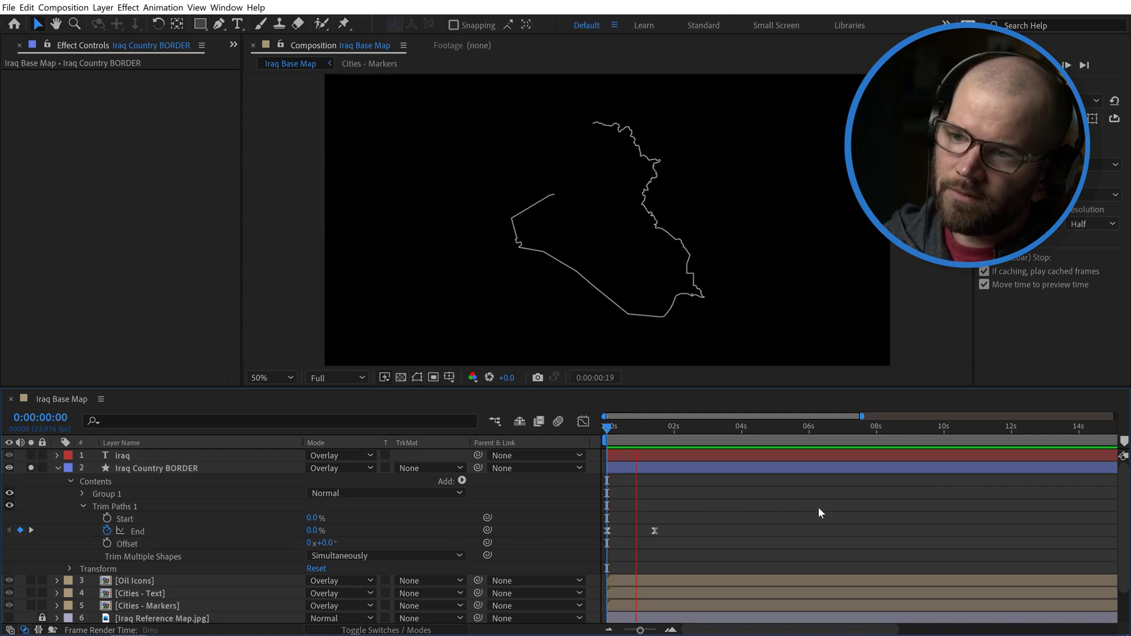
{"action": "key", "text": "space"}
{"action": "left_click_drag", "start_coordinate": [677, 425], "coordinate": [591, 436]}
{"action": "left_click", "coordinate": [31, 468]}
{"action": "key", "text": "space"}
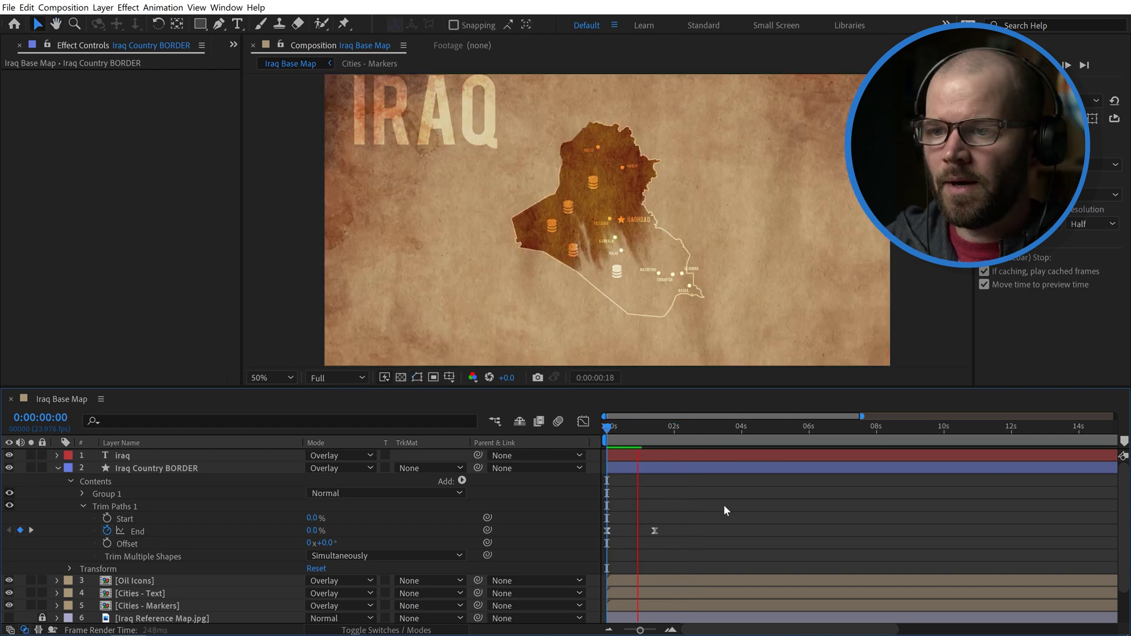
{"action": "key", "text": "space"}
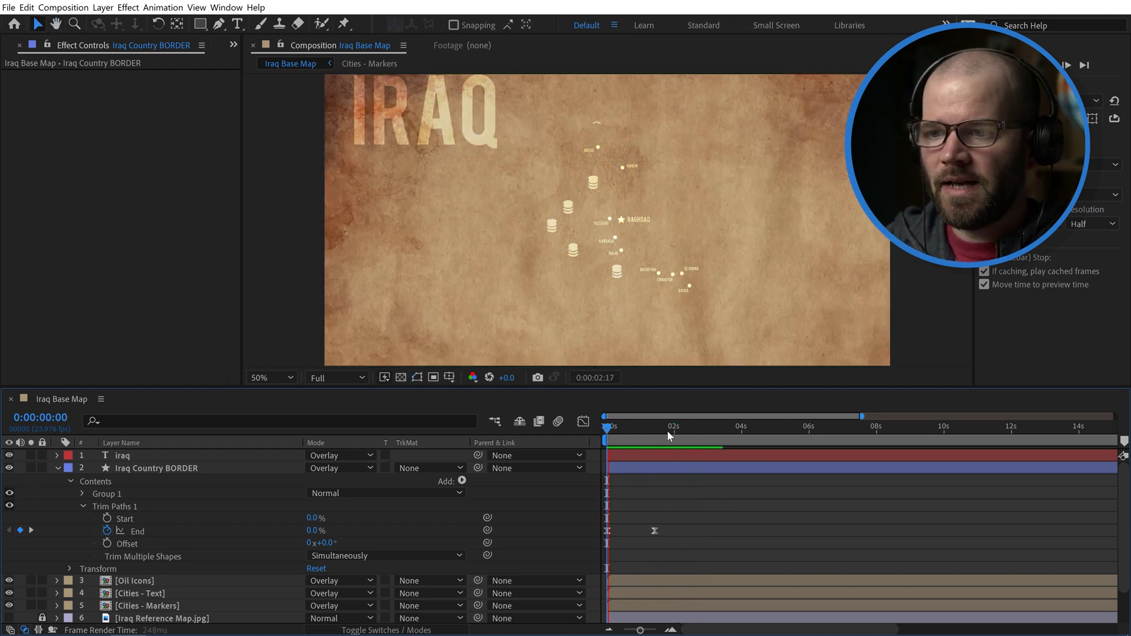
{"action": "left_click_drag", "start_coordinate": [662, 433], "coordinate": [607, 428]}
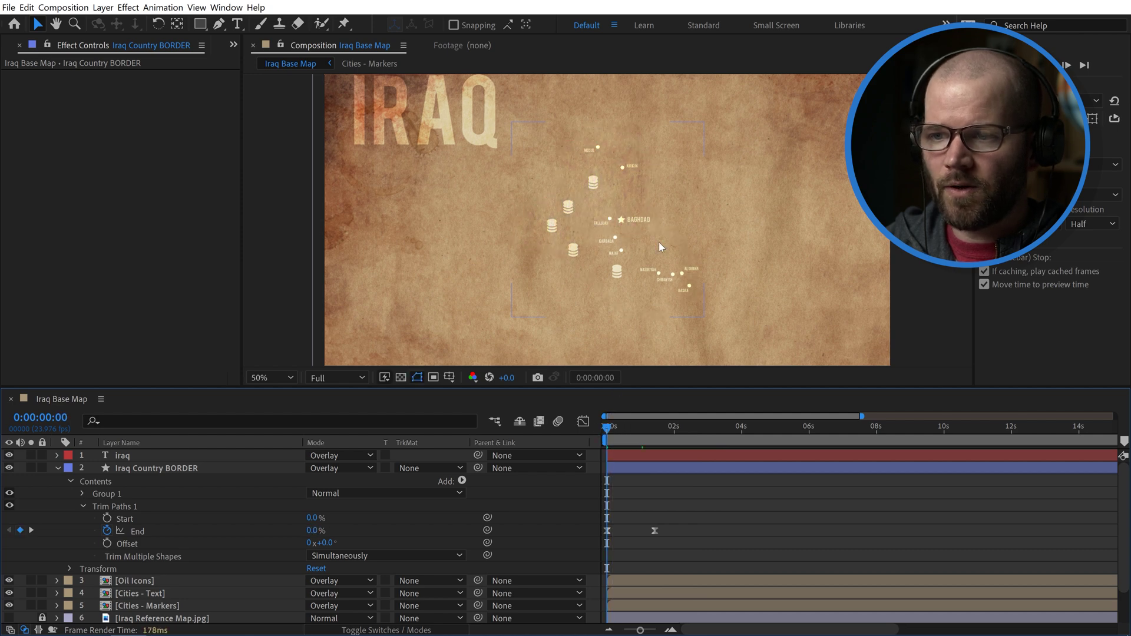
Apply the Fade In+Out - frames preset to Oil Icons, Cities - Text and Cities - Markers
{"action": "left_click", "coordinate": [57, 468]}
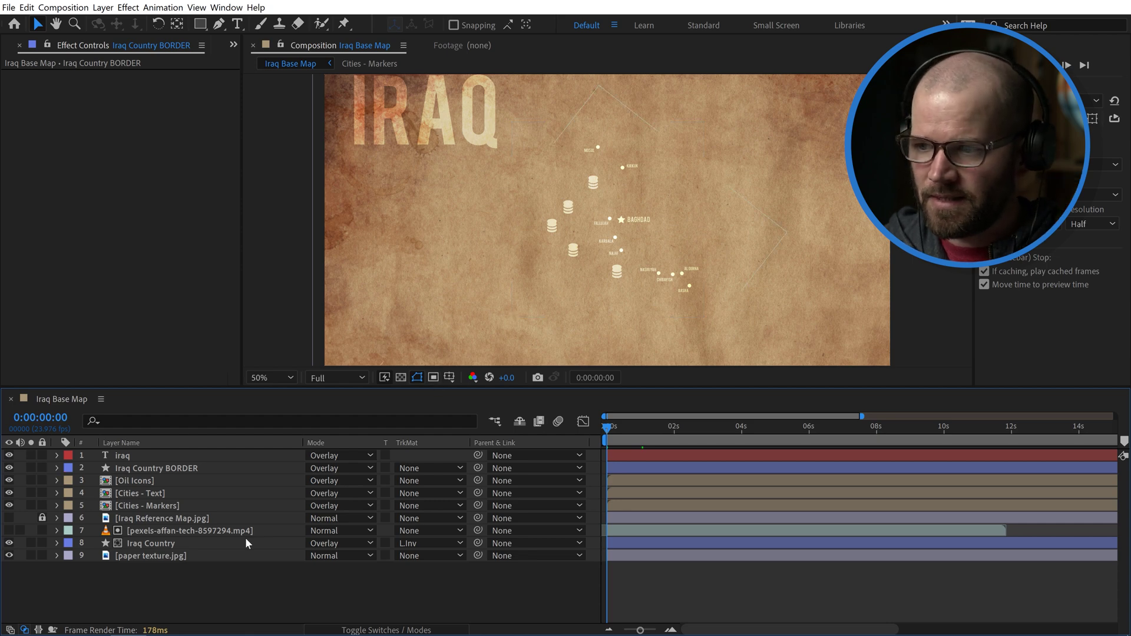
{"action": "left_click", "coordinate": [126, 481]}
{"action": "left_click", "coordinate": [130, 509], "text": "shift"}
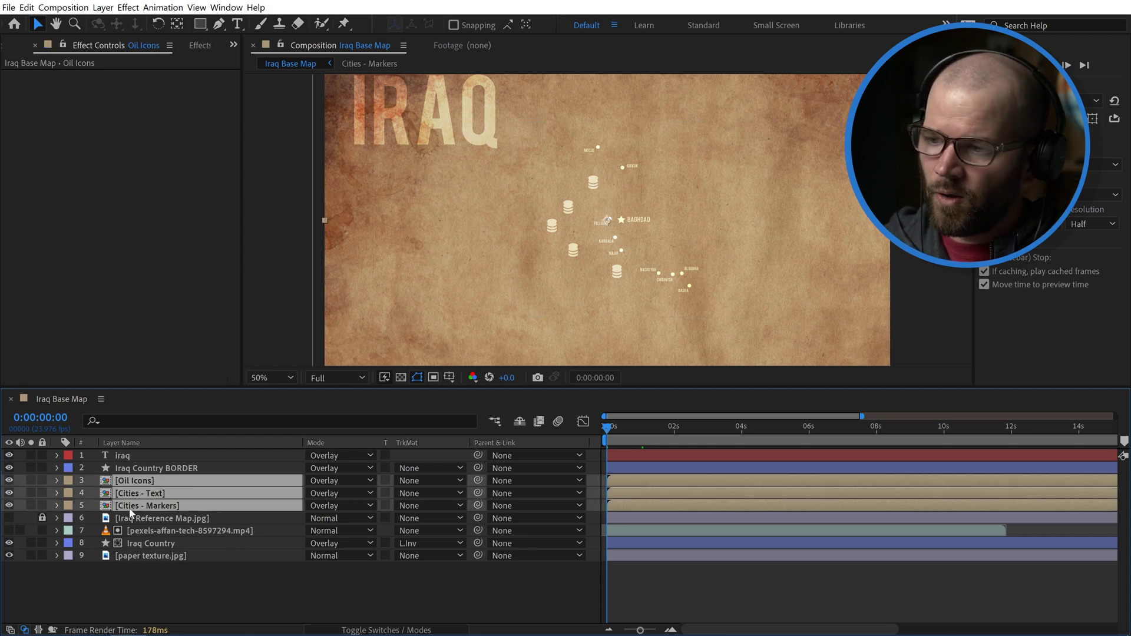
{"action": "key", "text": "ctrl+5"}
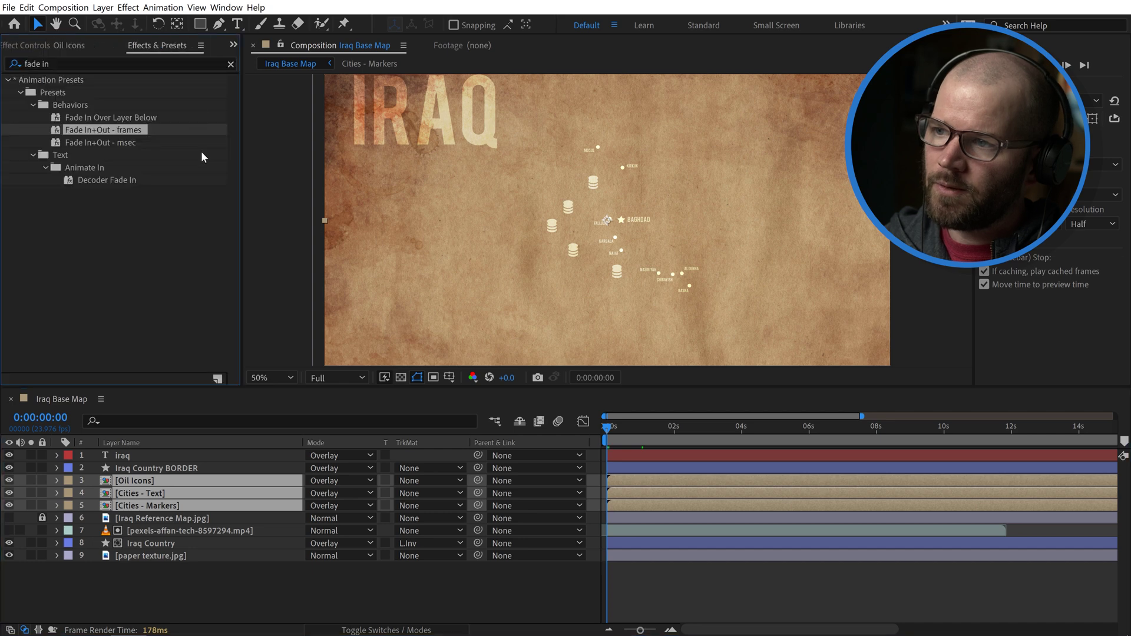
{"action": "double_click", "coordinate": [72, 129]}
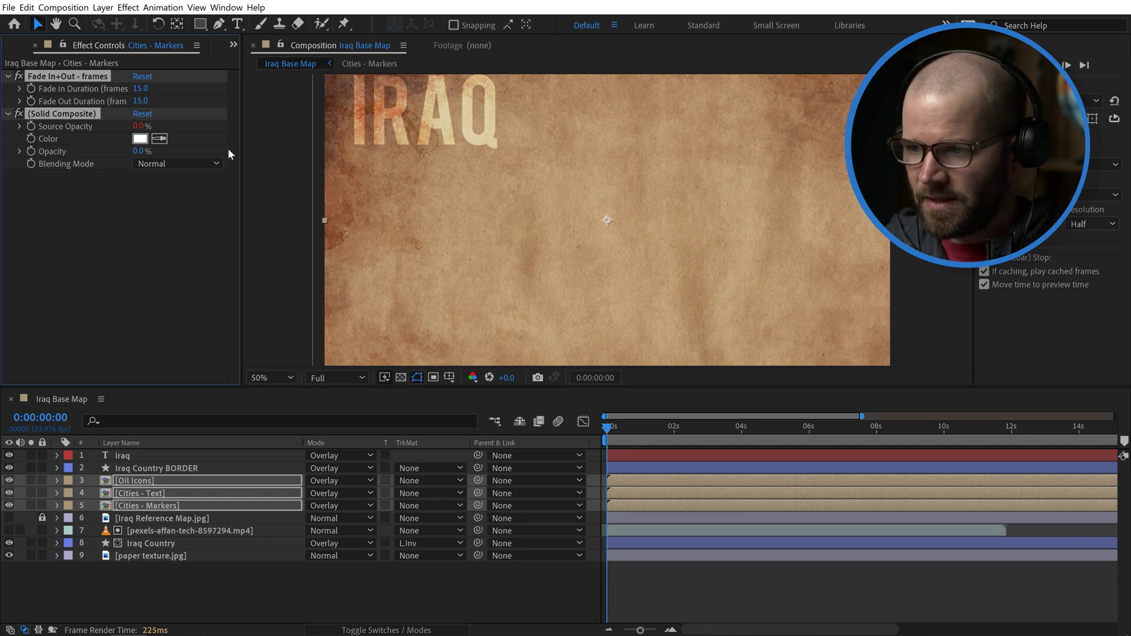
Set the Fade Out Duration to 0 on each of the three layers
{"action": "left_click", "coordinate": [134, 480]}
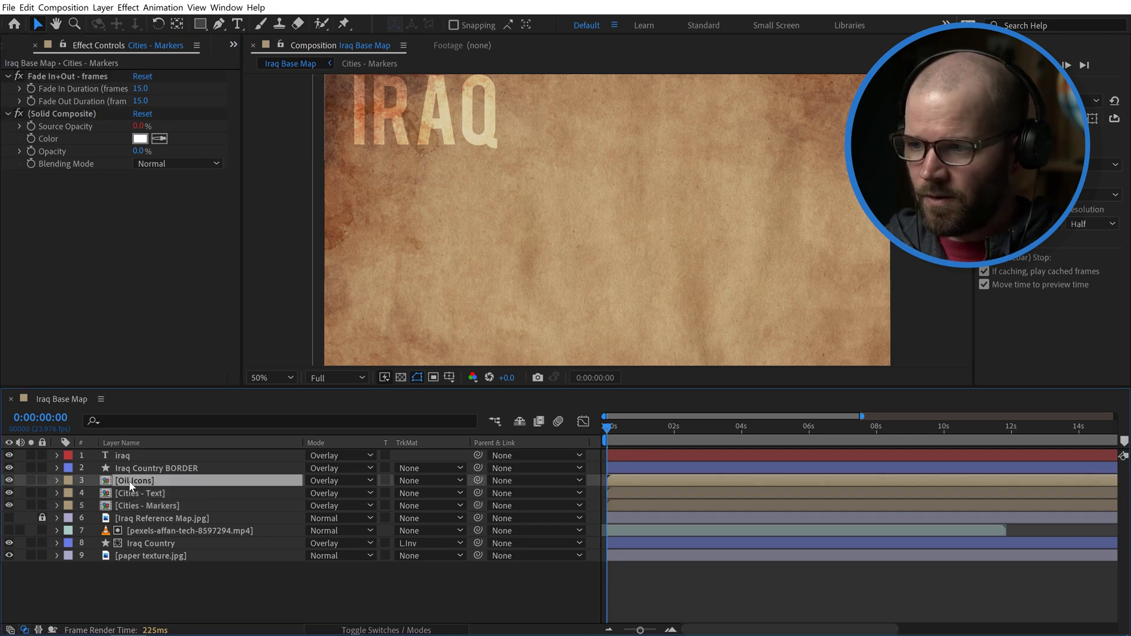
{"action": "left_click", "coordinate": [140, 101]}
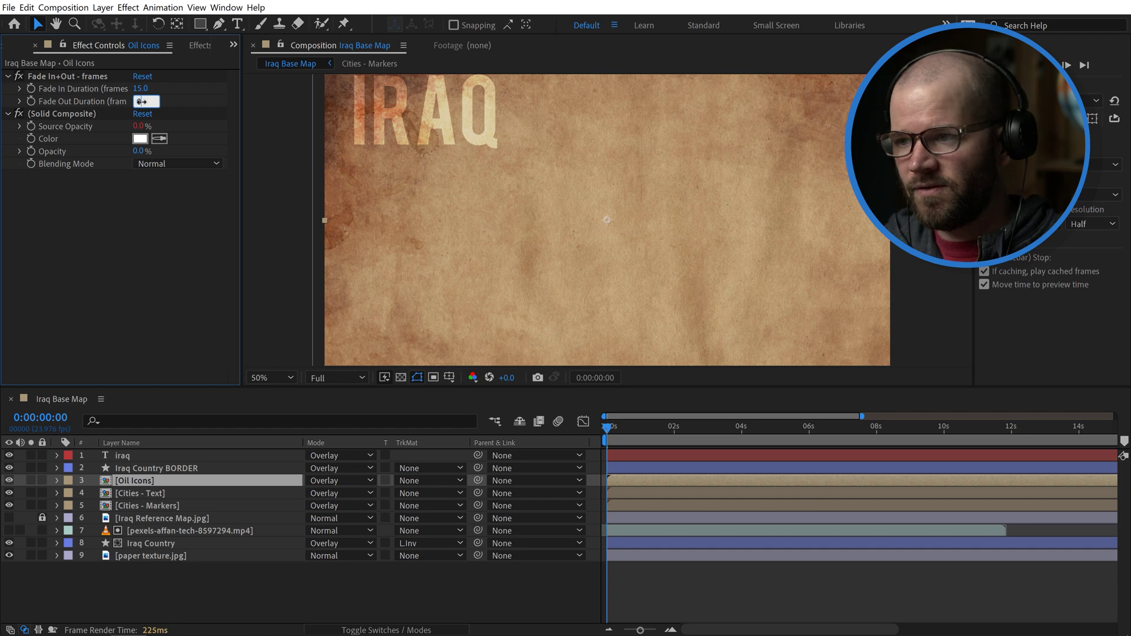
{"action": "key", "text": "Return"}
{"action": "left_click", "coordinate": [147, 494]}
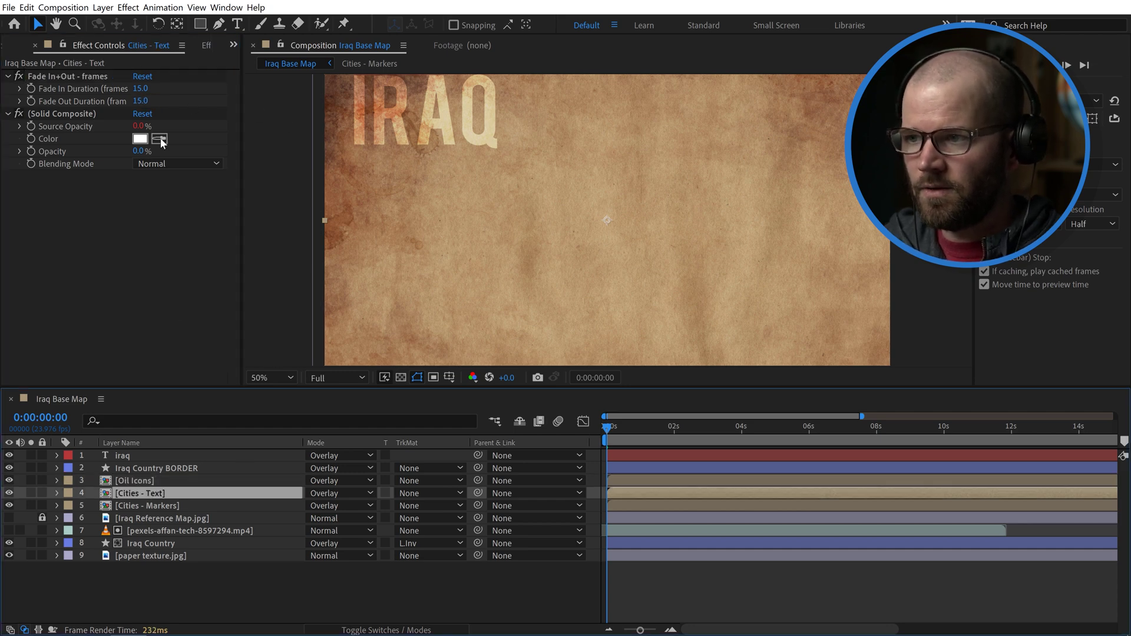
{"action": "left_click", "coordinate": [141, 101]}
{"action": "key", "text": "Return"}
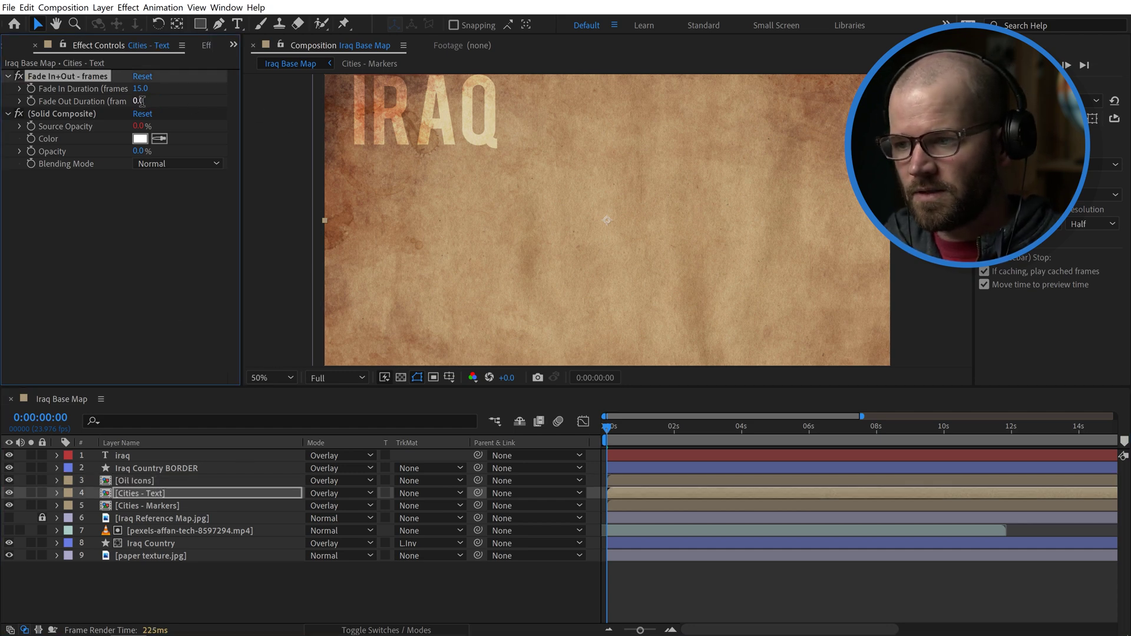
{"action": "left_click", "coordinate": [147, 505]}
{"action": "left_click", "coordinate": [144, 101]}
{"action": "type", "text": "0"}
{"action": "key", "text": "Return"}
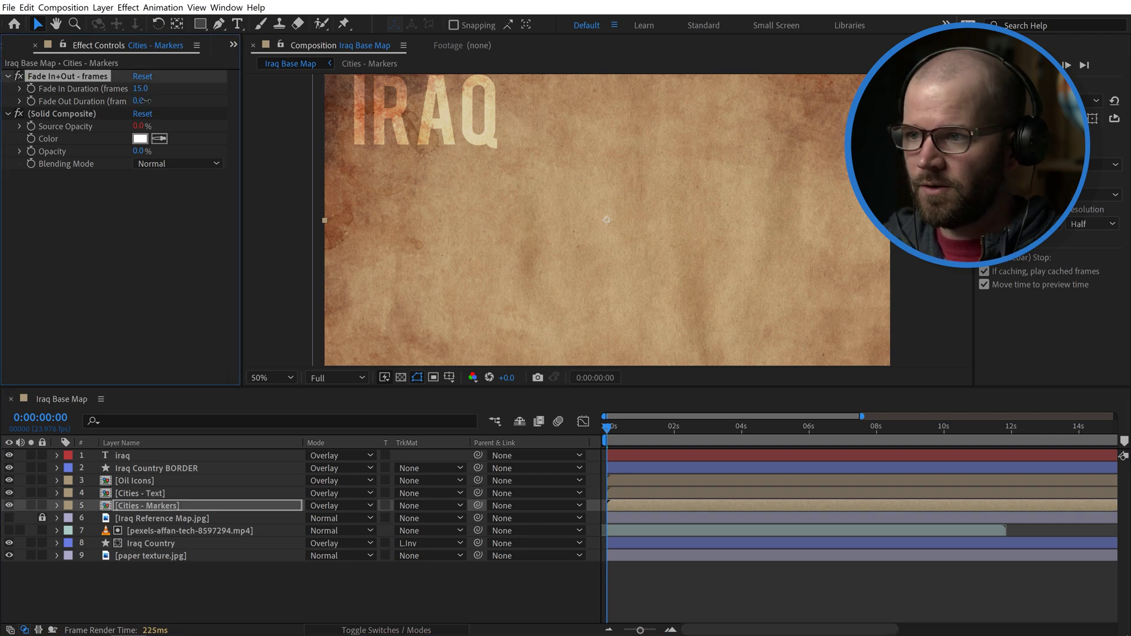
{"action": "left_click", "coordinate": [217, 602]}
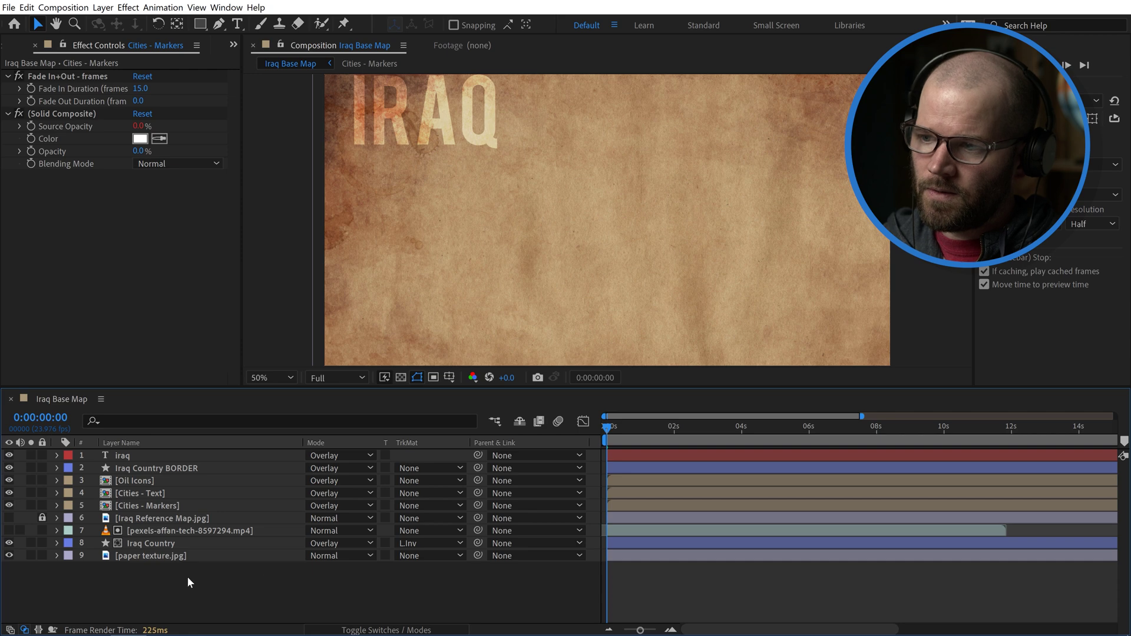
{"action": "left_click", "coordinate": [139, 508]}
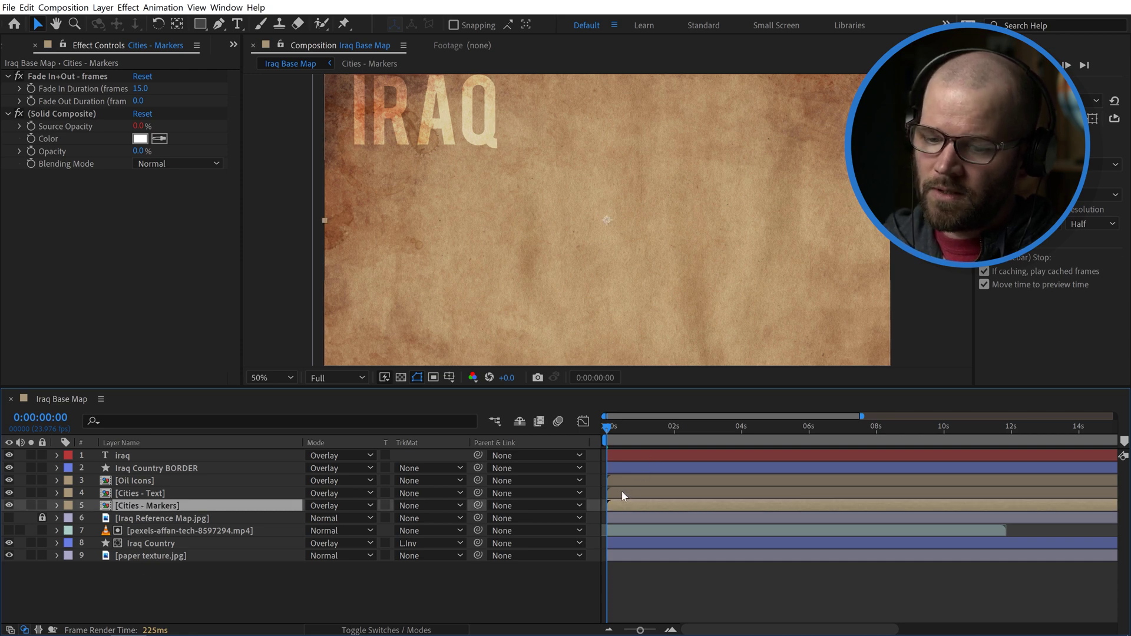
Delay the Cities - Text and Oil Icons start times by a few frames and preview
{"action": "key", "text": "equal"}
{"action": "key", "text": "equal"}
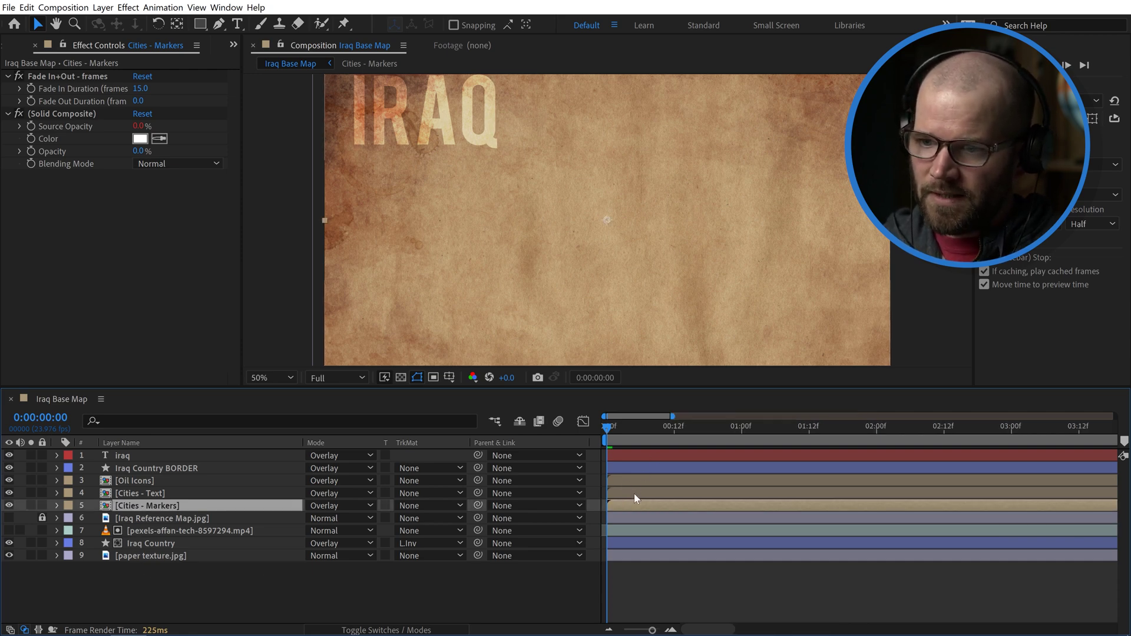
{"action": "left_click_drag", "start_coordinate": [634, 494], "coordinate": [681, 481]}
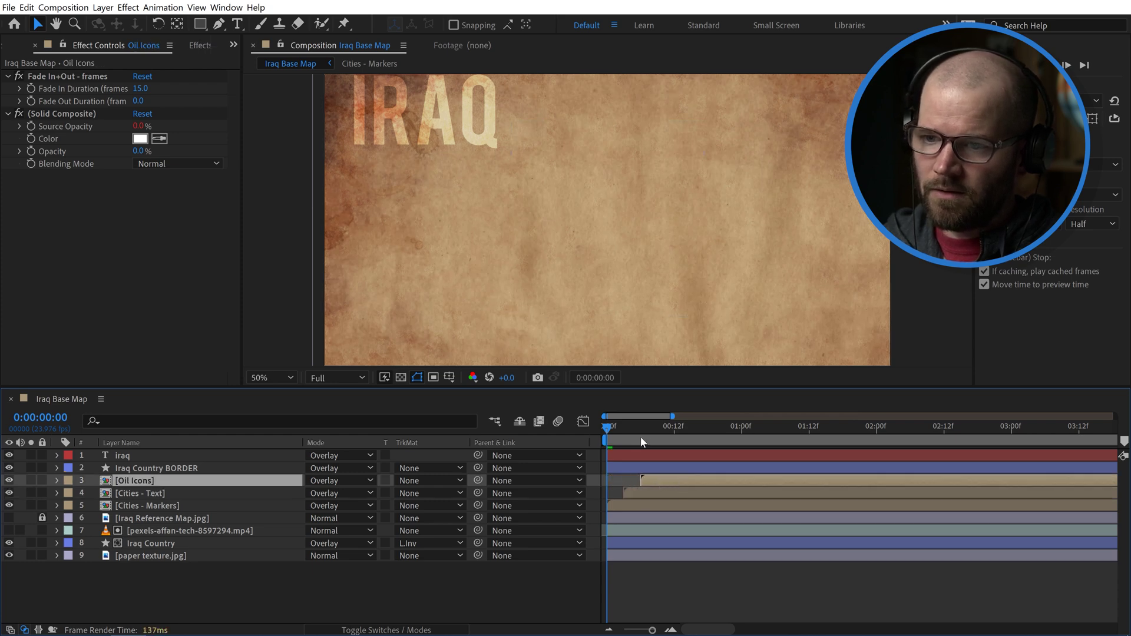
{"action": "key", "text": "space"}
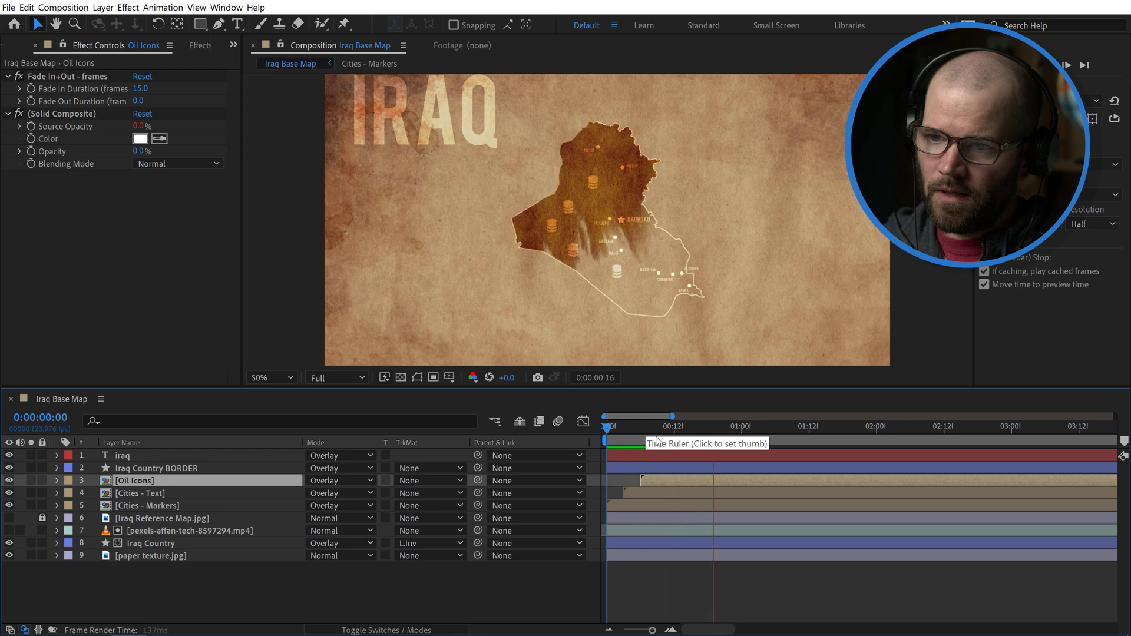
{"action": "left_click_drag", "start_coordinate": [679, 480], "coordinate": [708, 481]}
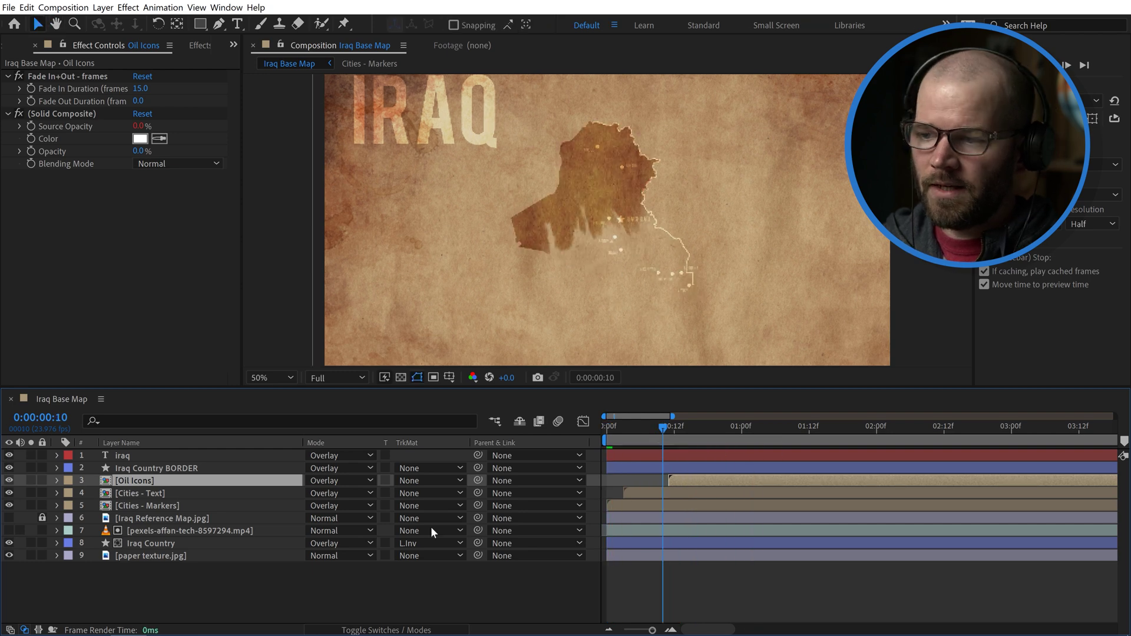
Inside the Oil Icons precomp, apply Fade In+Out - frames to all five oil tanks and offset them
{"action": "double_click", "coordinate": [143, 481]}
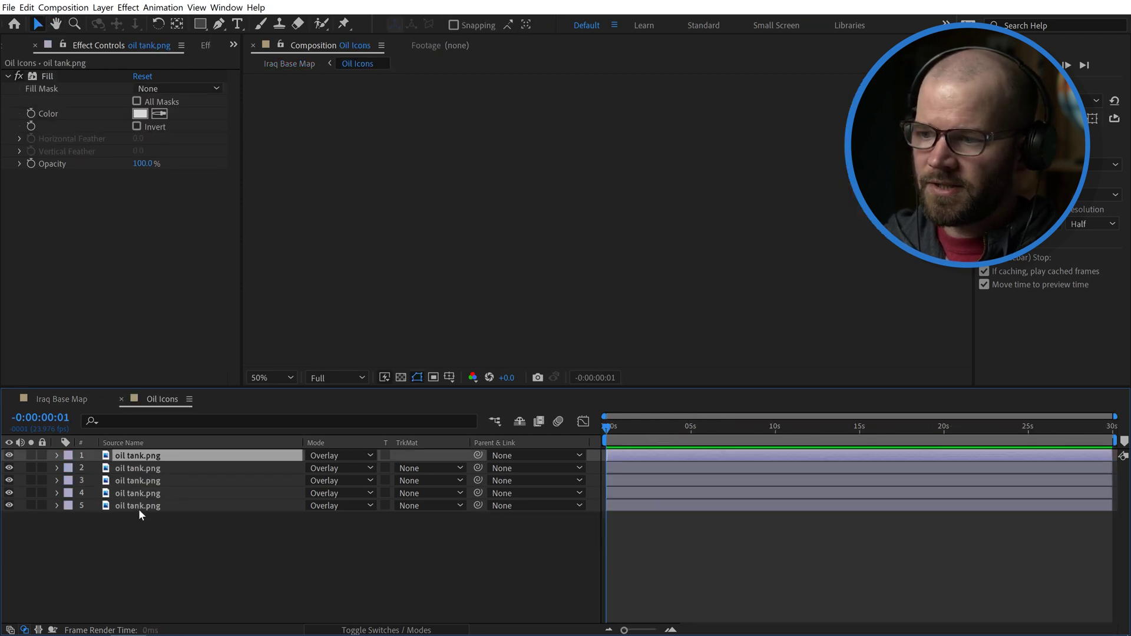
{"action": "key", "text": "ctrl+a"}
{"action": "left_click", "coordinate": [201, 46]}
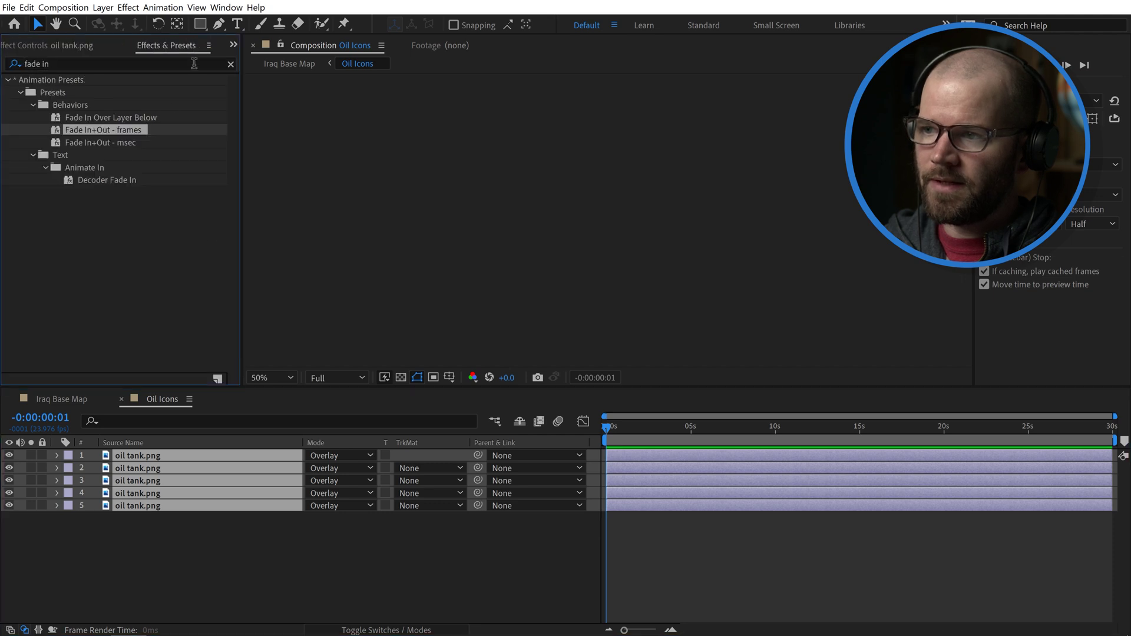
{"action": "double_click", "coordinate": [87, 130]}
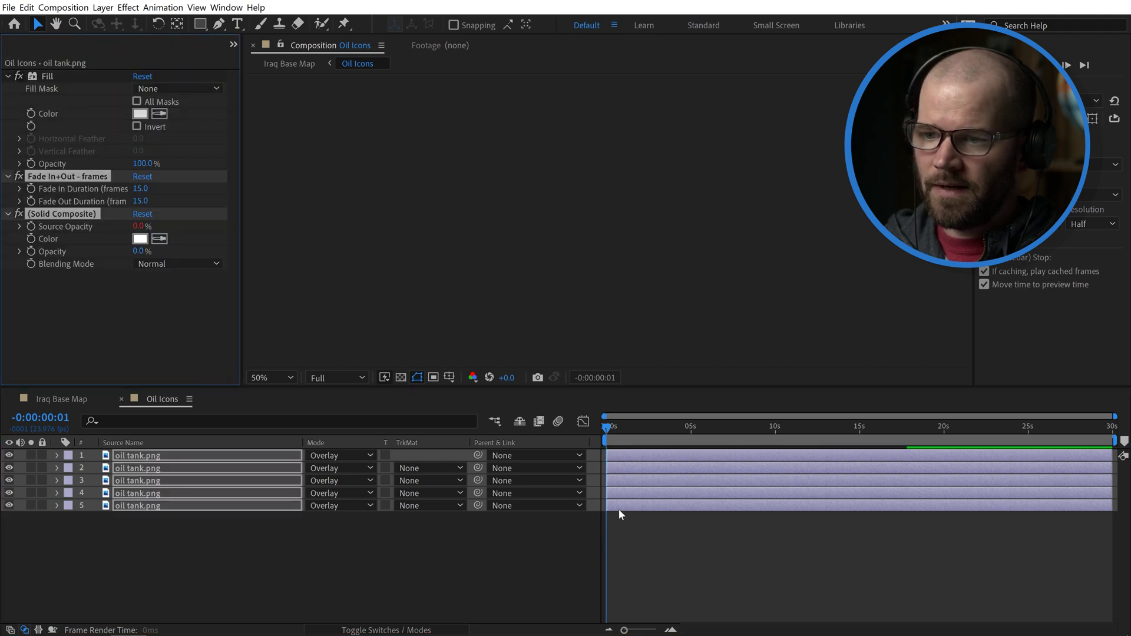
{"action": "left_click_drag", "start_coordinate": [625, 509], "coordinate": [698, 457]}
{"action": "key", "text": "shift+Escape"}
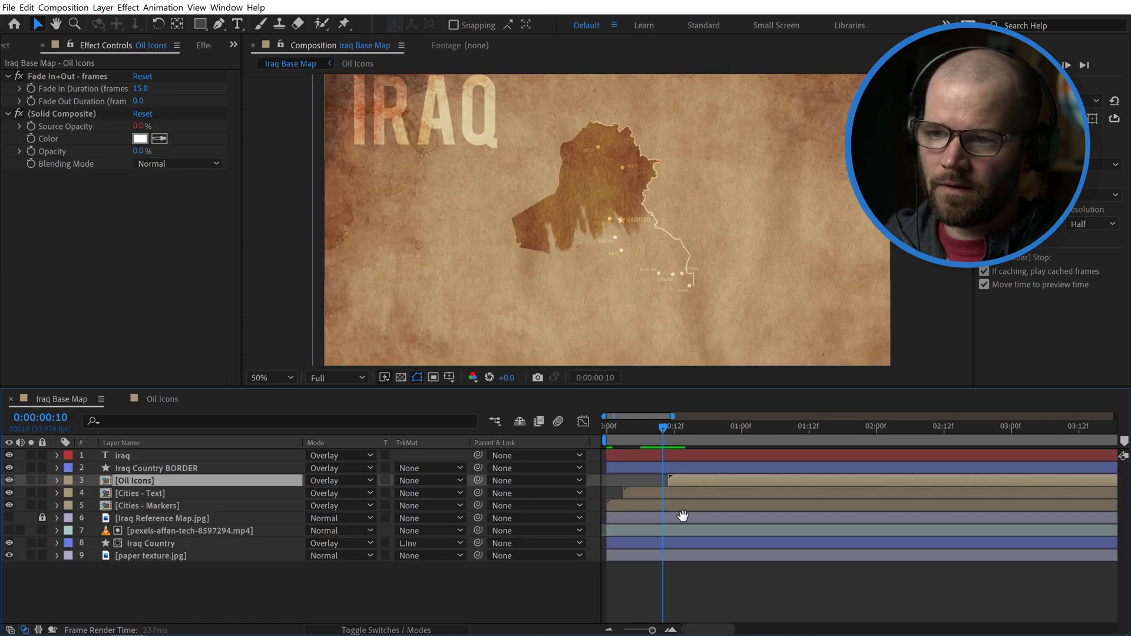
{"action": "key", "text": "space"}
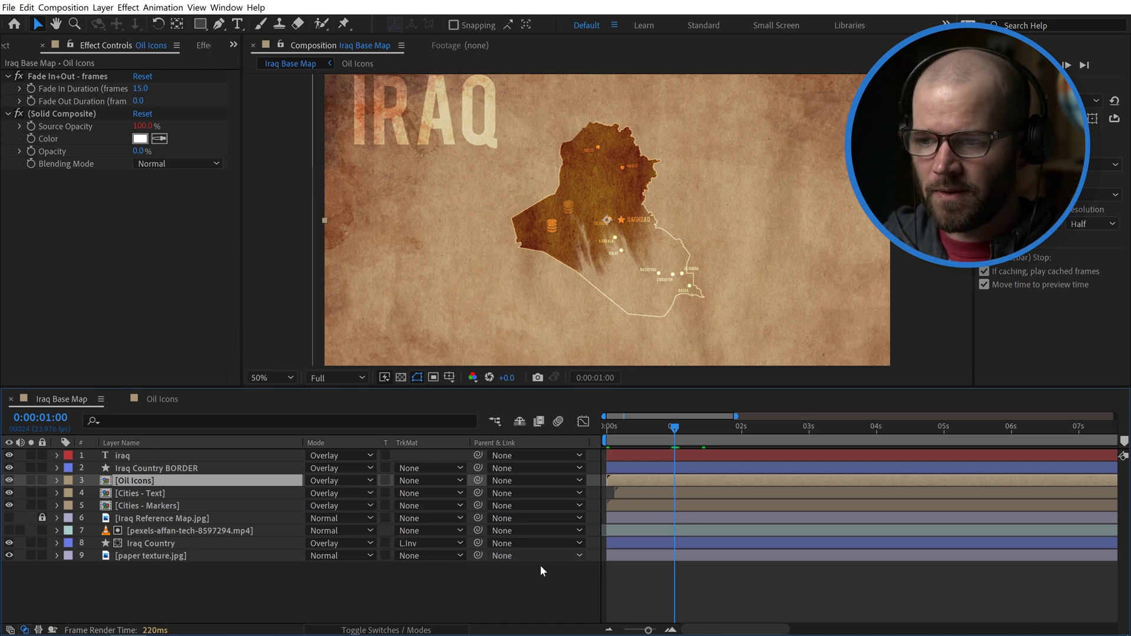
{"action": "left_click", "coordinate": [205, 585]}
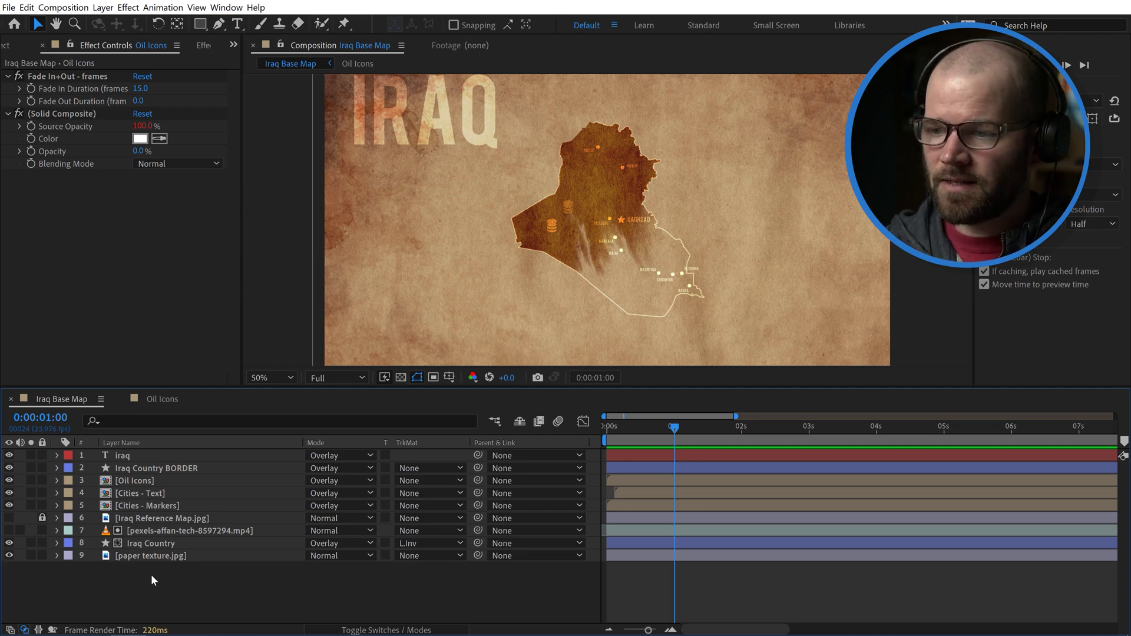
Switch the map layers to 3D and unlock Iraq Reference Map.jpg
{"action": "left_click", "coordinate": [360, 630]}
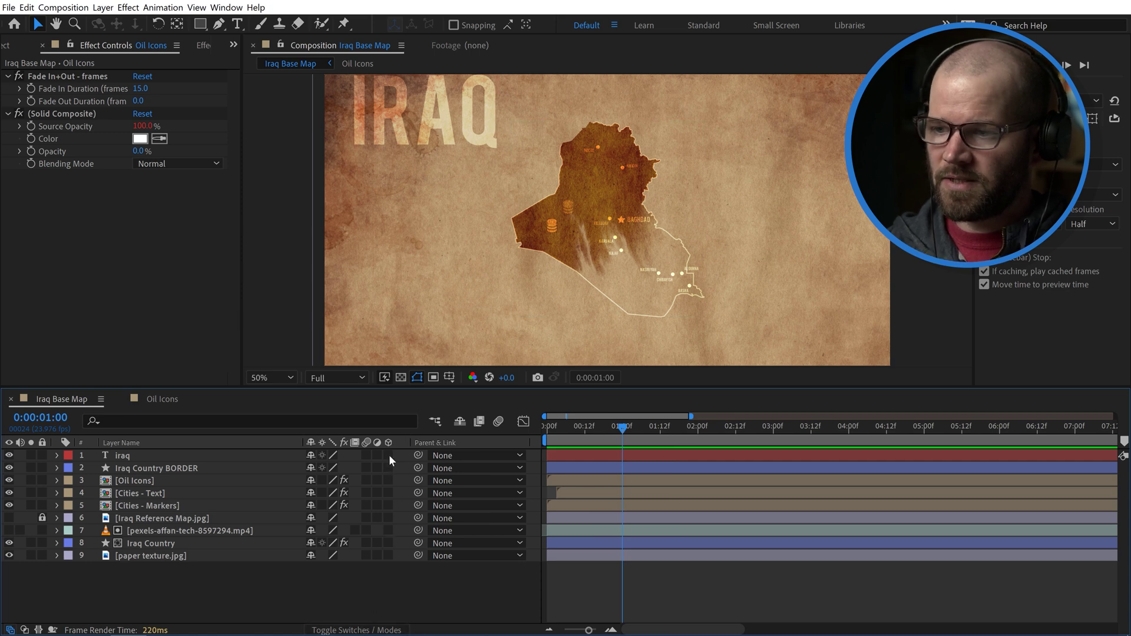
{"action": "left_click_drag", "start_coordinate": [389, 456], "coordinate": [388, 555]}
{"action": "left_click", "coordinate": [43, 518]}
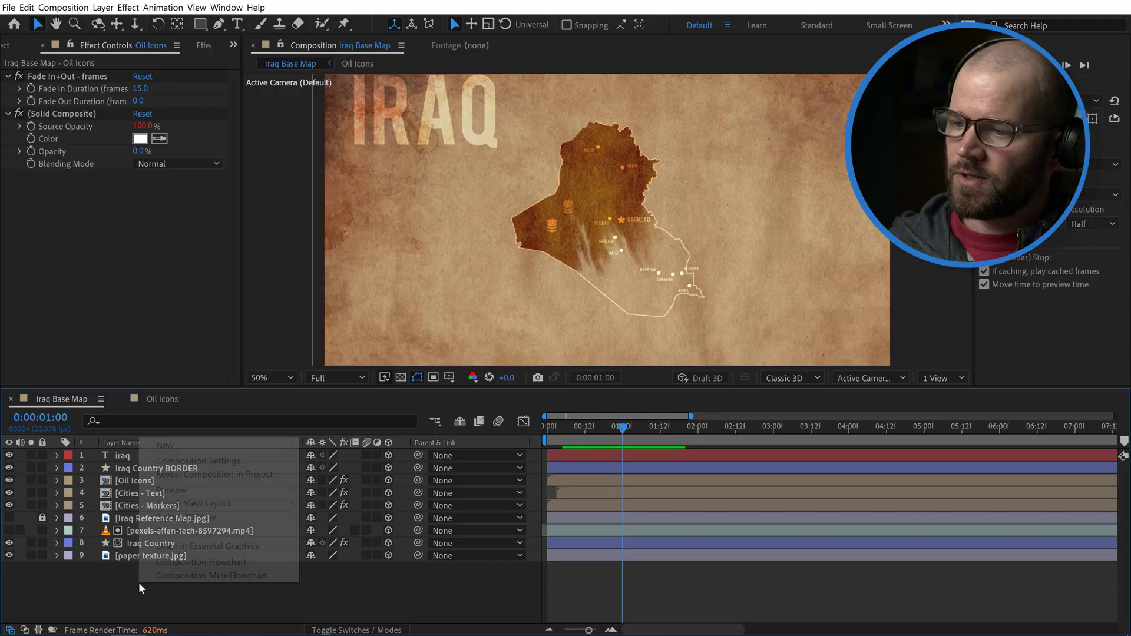
Add a new null object and name it 'CAMERA CONTROL'
{"action": "mouse_move", "coordinate": [165, 450]}
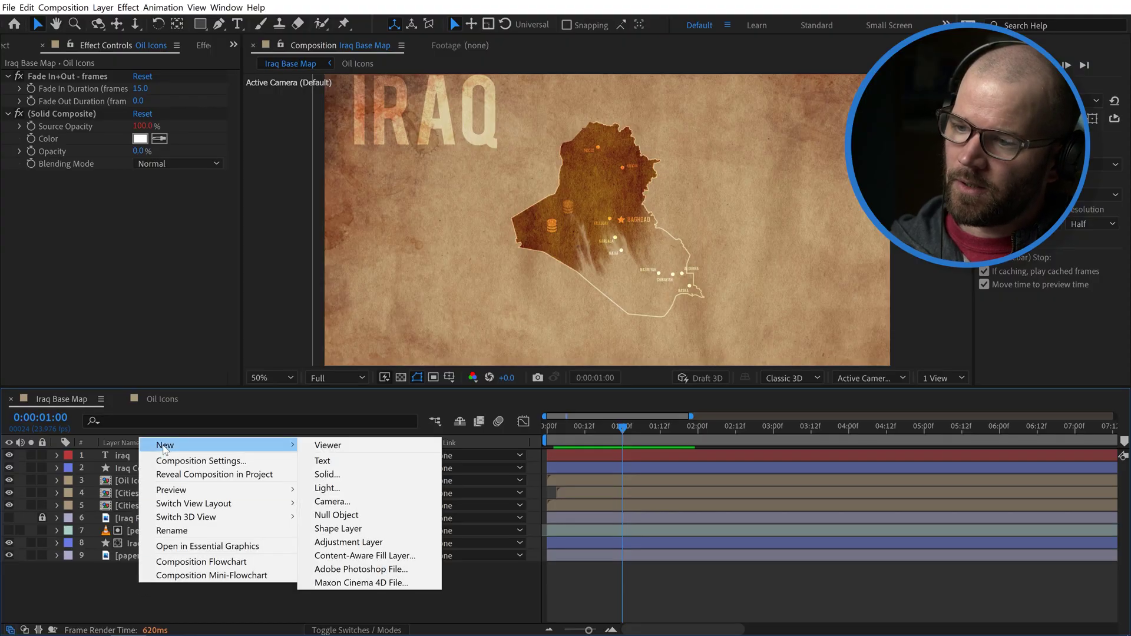
{"action": "left_click", "coordinate": [339, 515]}
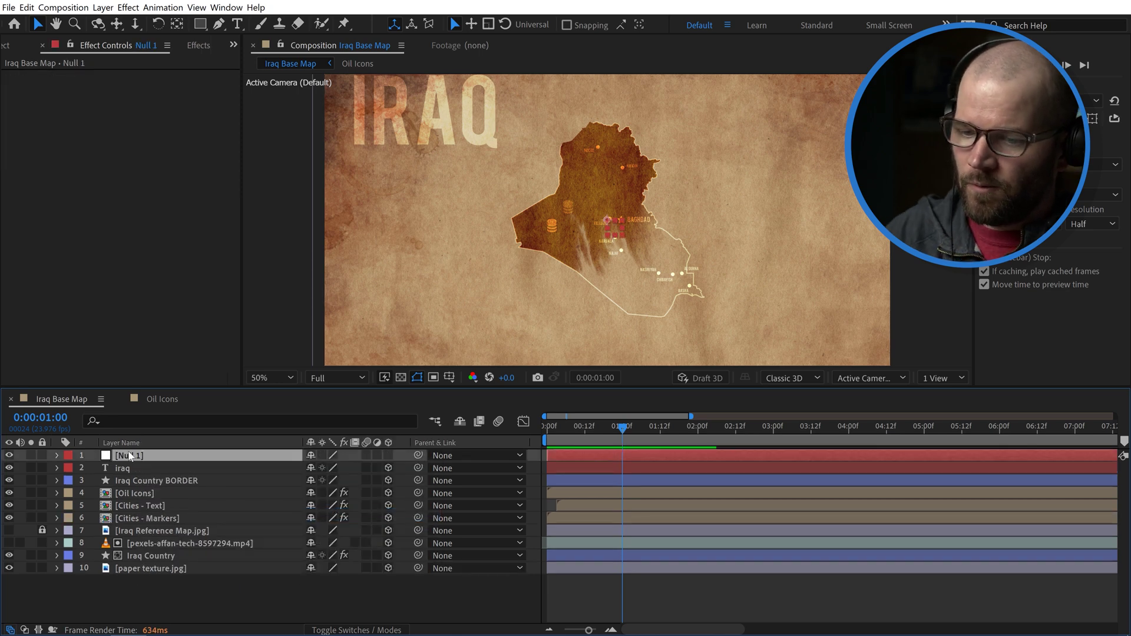
{"action": "key", "text": "Return"}
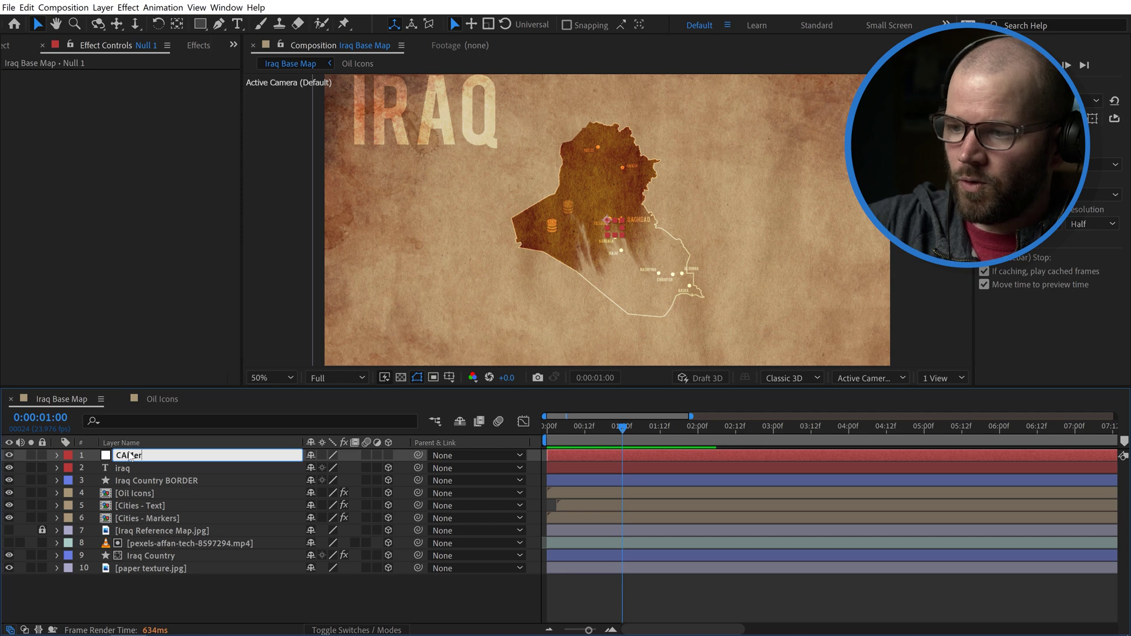
{"action": "type", "text": "CAMERA CONTROL"}
{"action": "key", "text": "Return"}
Collapse the CAMERA CONTROL layer and choose New > Camera from the timeline's context menu
{"action": "left_click", "coordinate": [56, 455]}
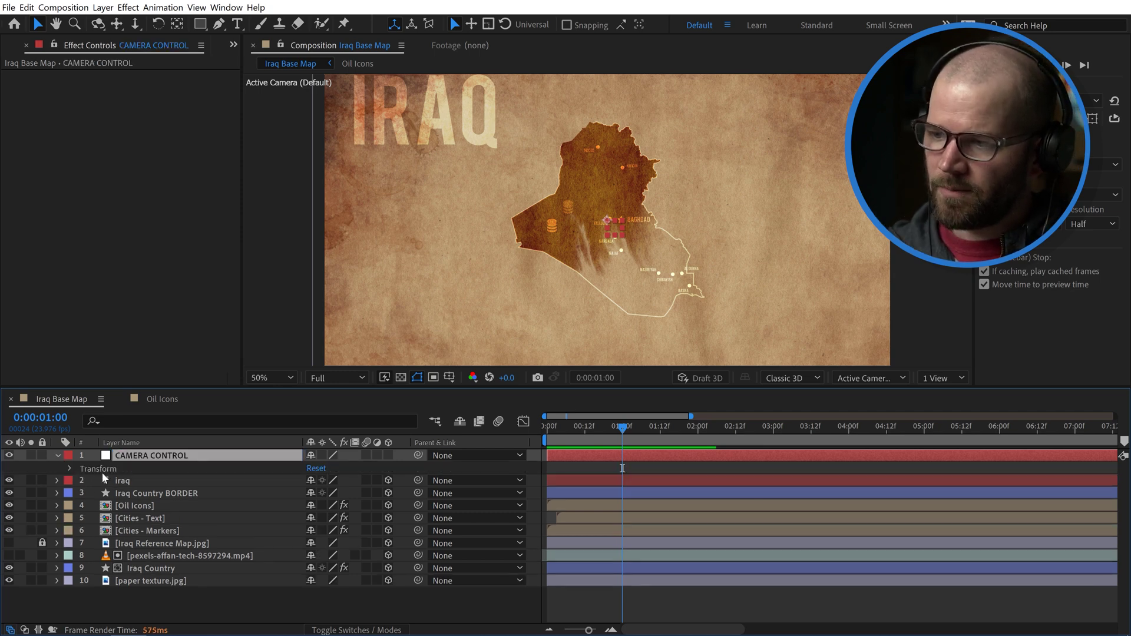
{"action": "left_click", "coordinate": [69, 468]}
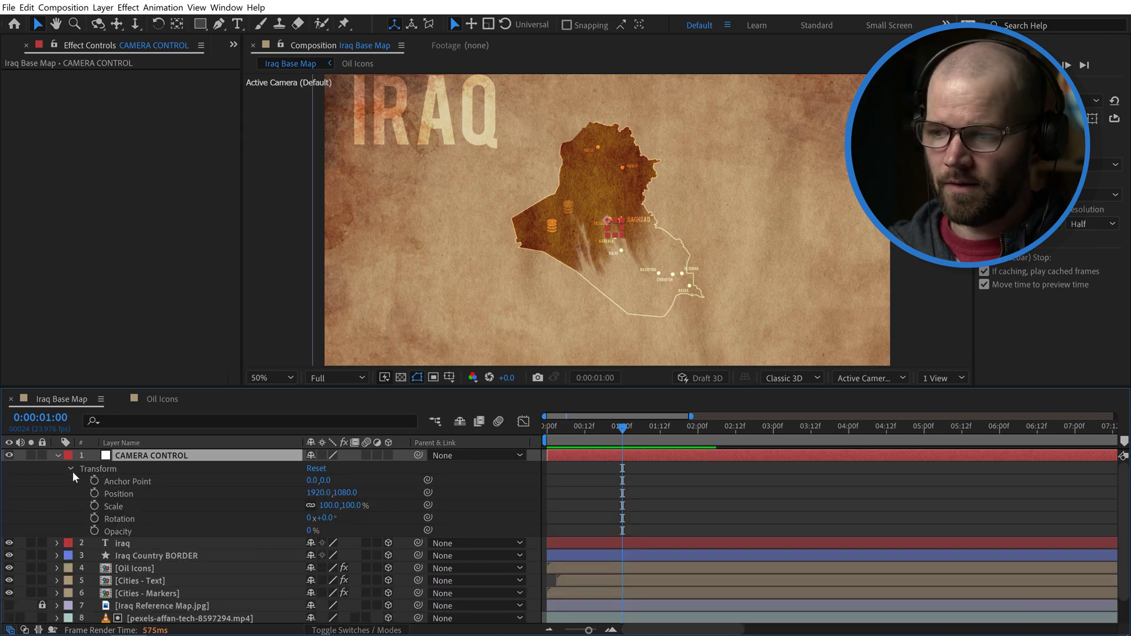
{"action": "left_click", "coordinate": [71, 469]}
{"action": "left_click", "coordinate": [57, 456]}
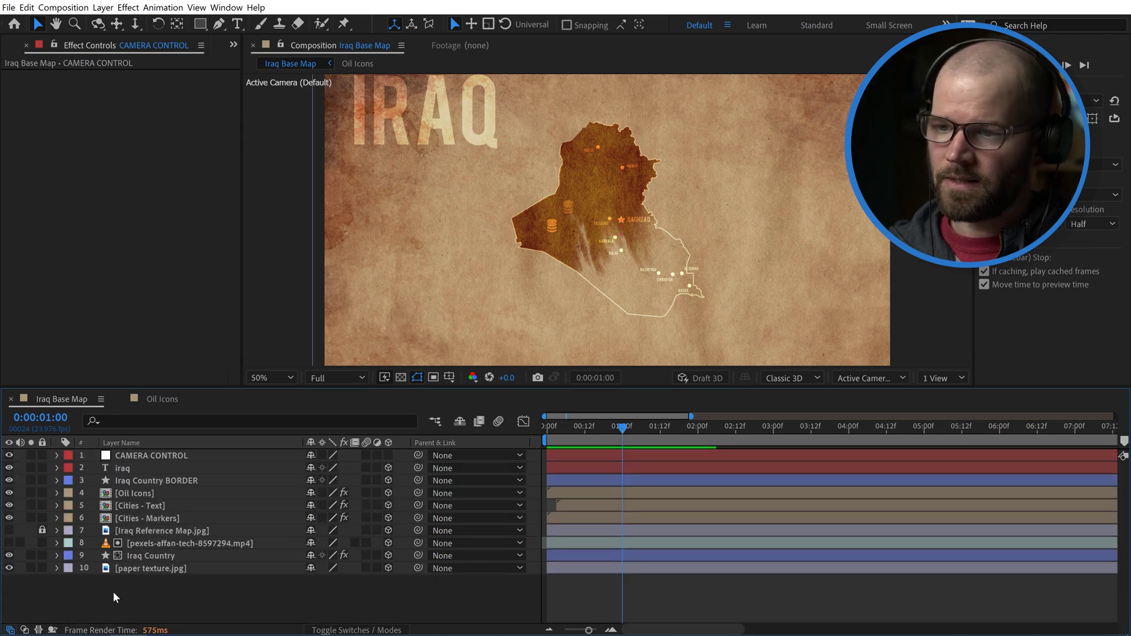
{"action": "right_click", "coordinate": [113, 592]}
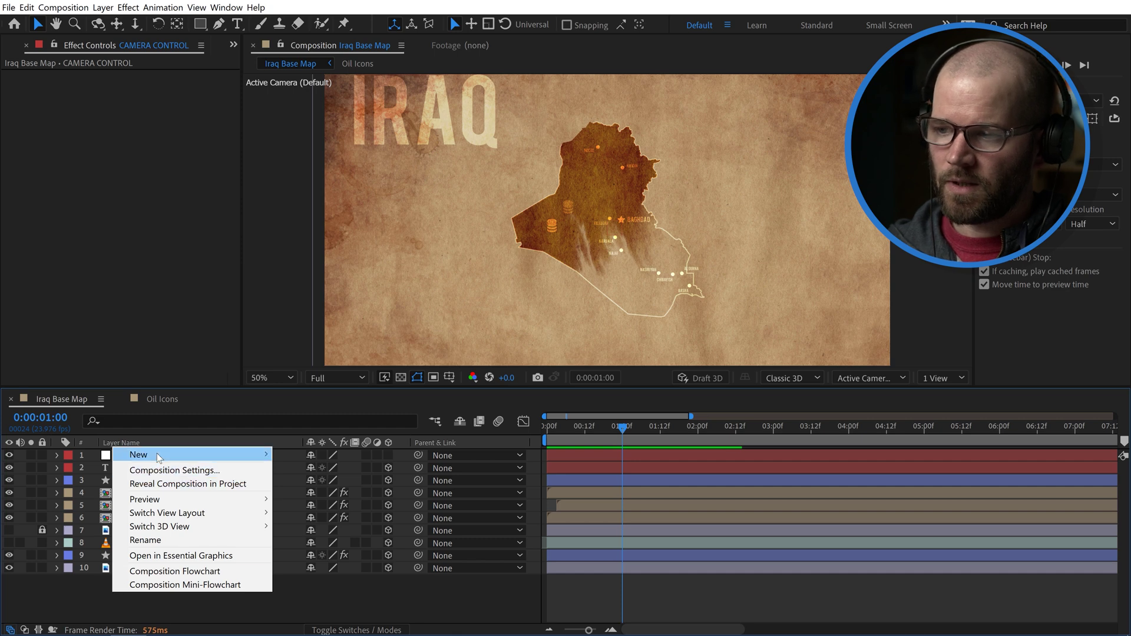
{"action": "mouse_move", "coordinate": [158, 458]}
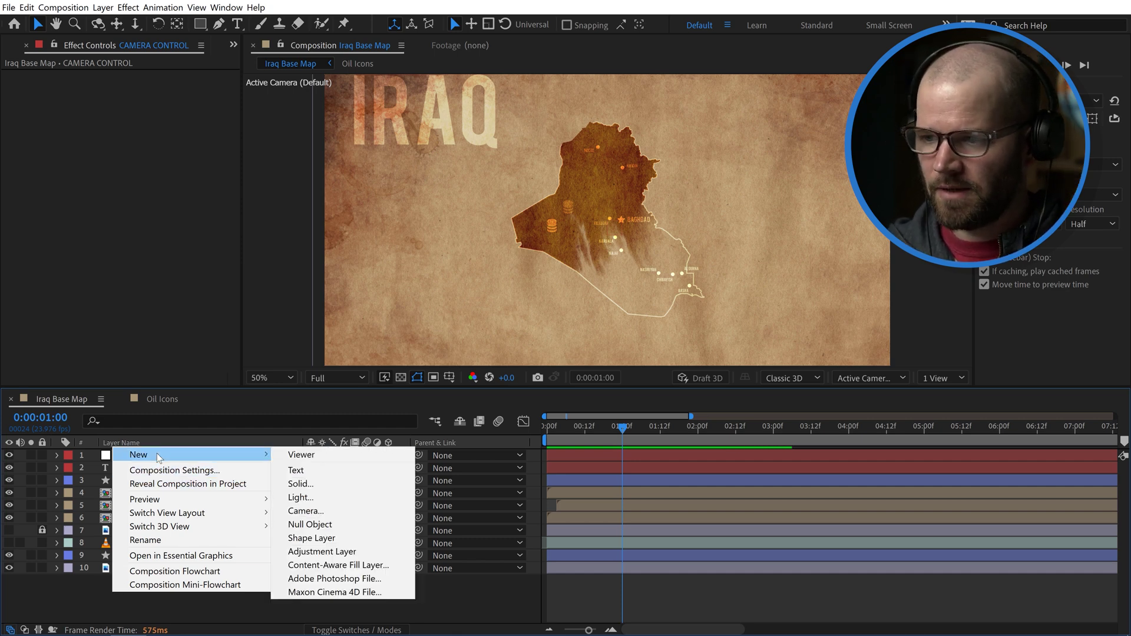
Create Camera 1 with the 80mm preset, Lock to Zoom on and depth of field off
{"action": "left_click", "coordinate": [301, 511]}
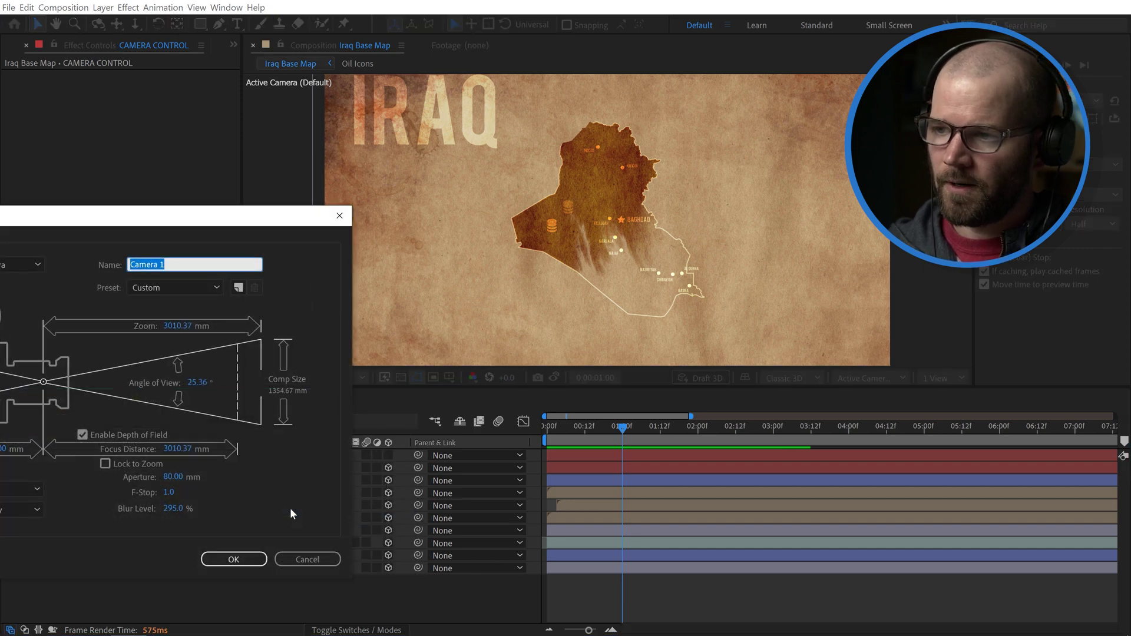
{"action": "left_click_drag", "start_coordinate": [159, 225], "coordinate": [413, 157]}
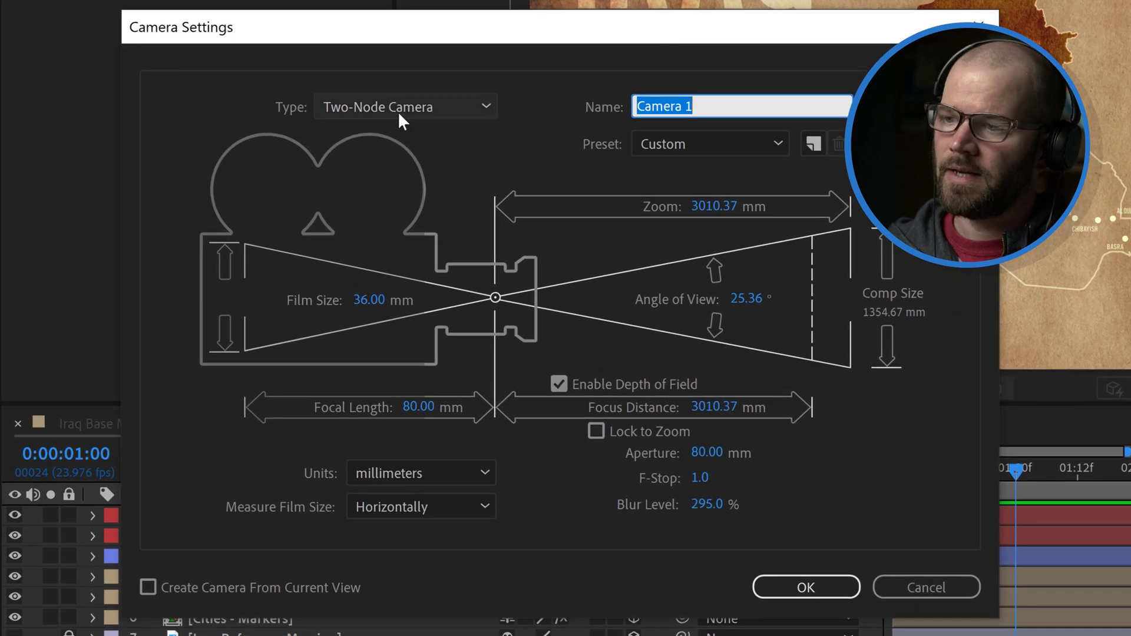
{"action": "left_click", "coordinate": [712, 145]}
{"action": "left_click", "coordinate": [677, 351]}
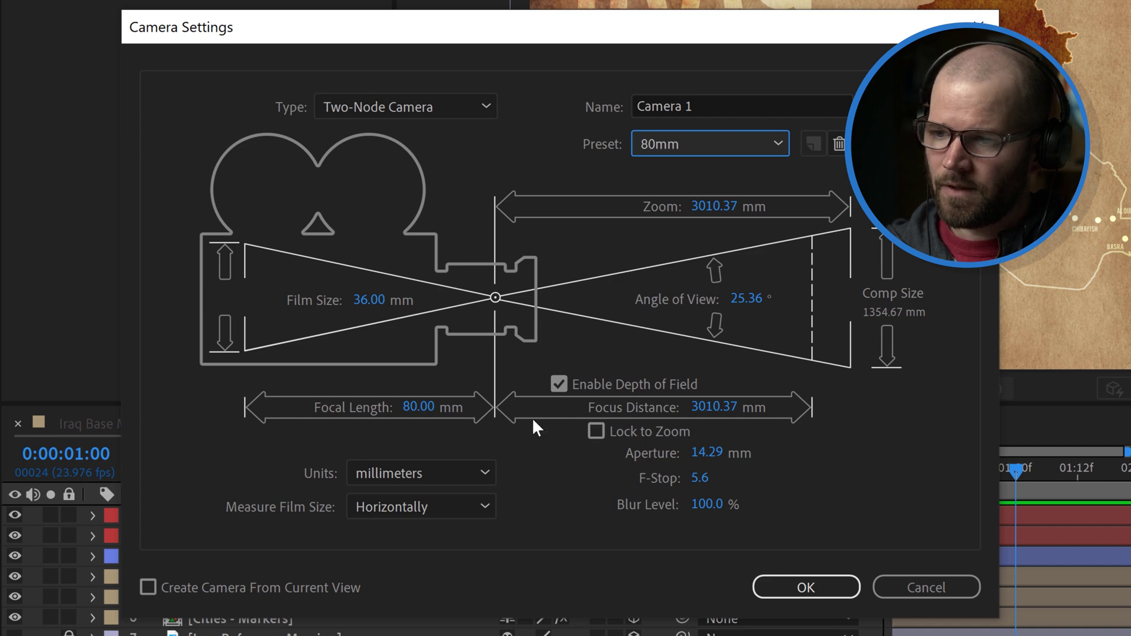
{"action": "left_click", "coordinate": [596, 431]}
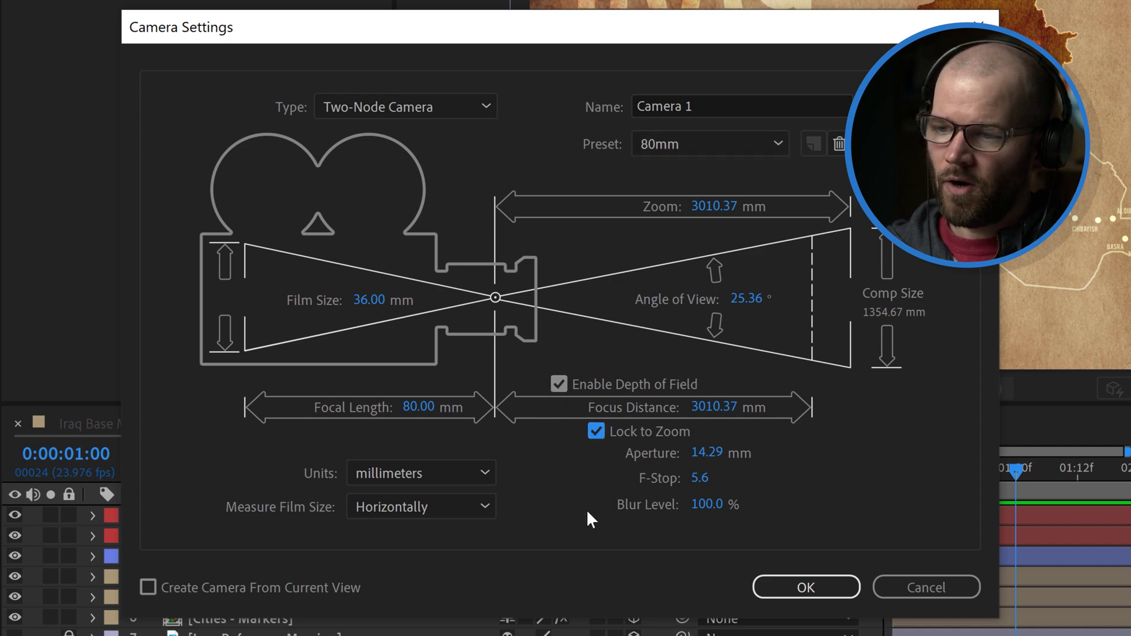
{"action": "left_click", "coordinate": [559, 386]}
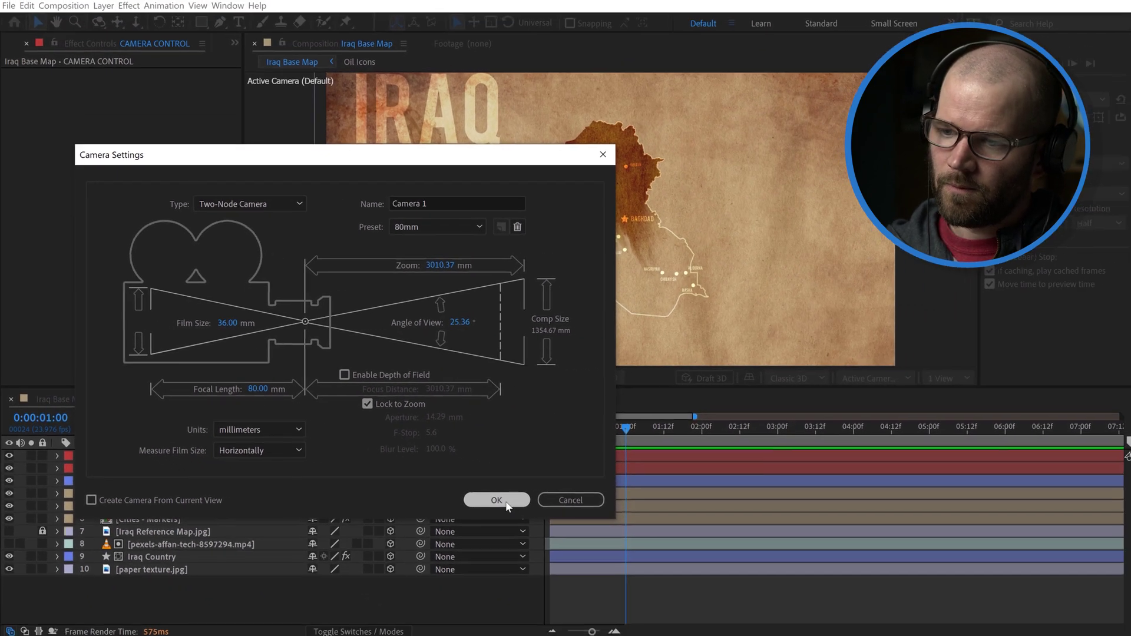
{"action": "left_click", "coordinate": [702, 556]}
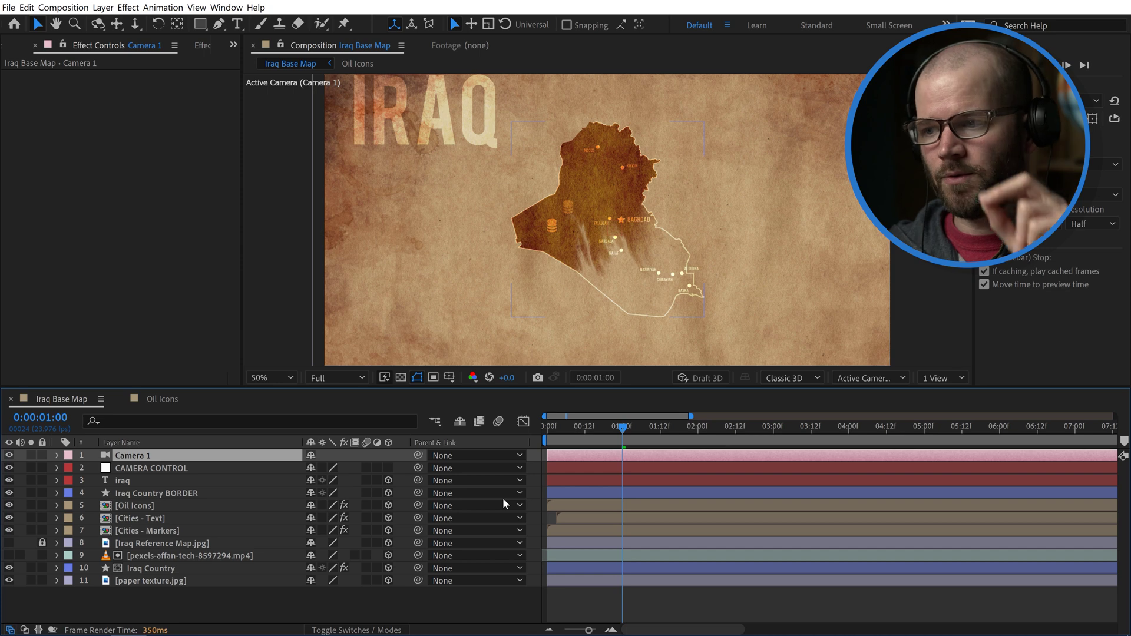
Pick-whip Camera 1's Parent & Link to the CAMERA CONTROL null
{"action": "left_click", "coordinate": [122, 470]}
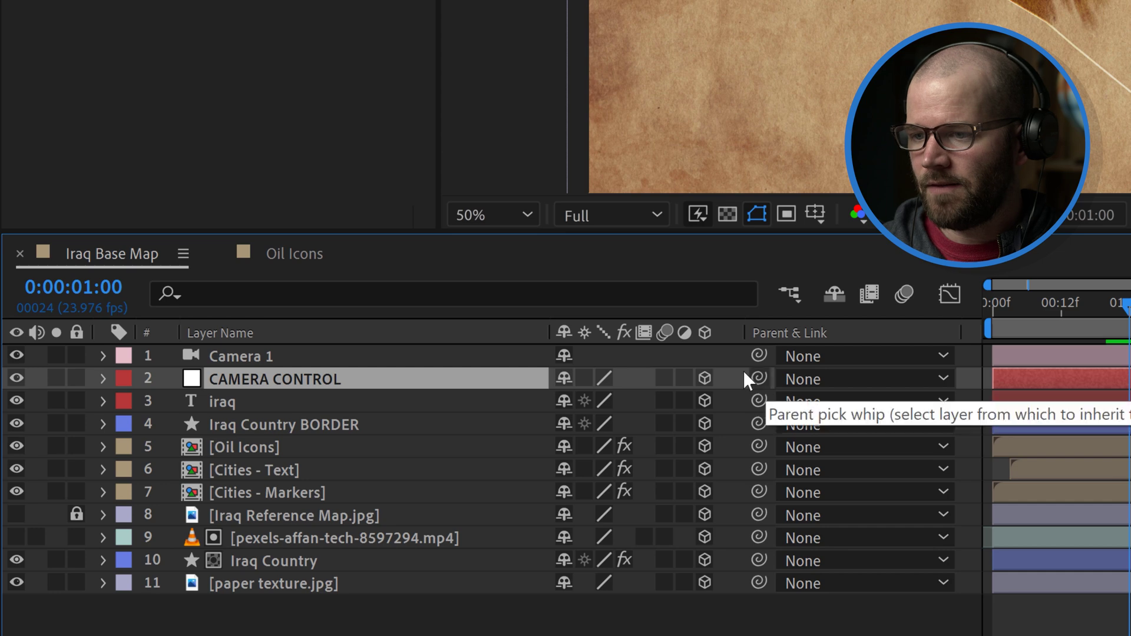
{"action": "left_click_drag", "start_coordinate": [759, 355], "coordinate": [257, 353]}
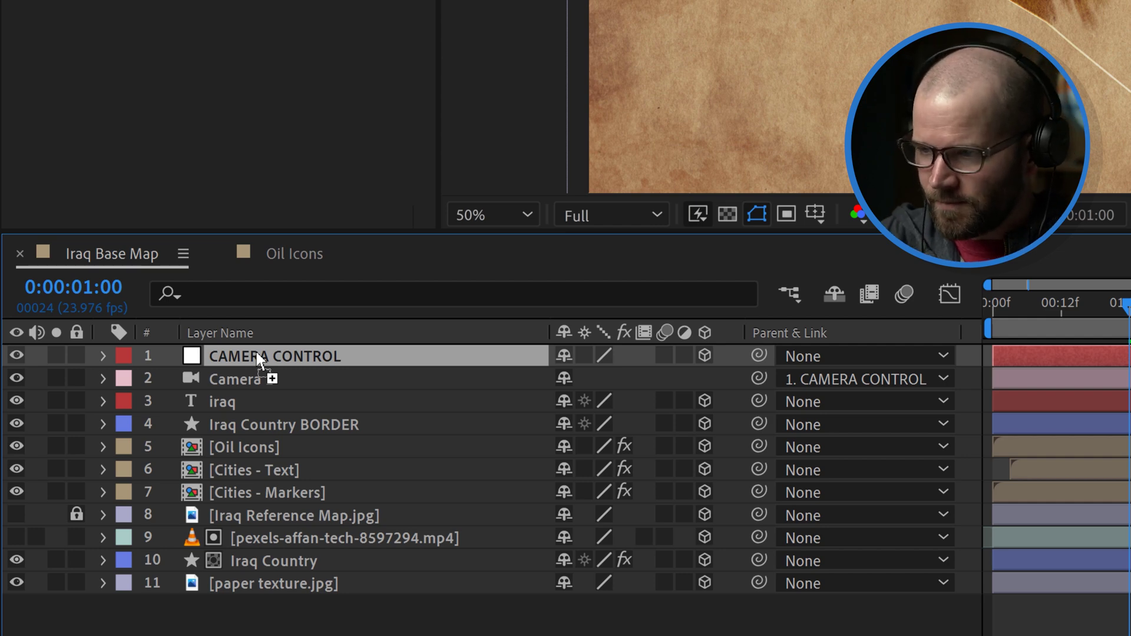
Reveal CAMERA CONTROL's Scale and Orientation, and try 110% scale with a 307° Y orientation
{"action": "key", "text": "s"}
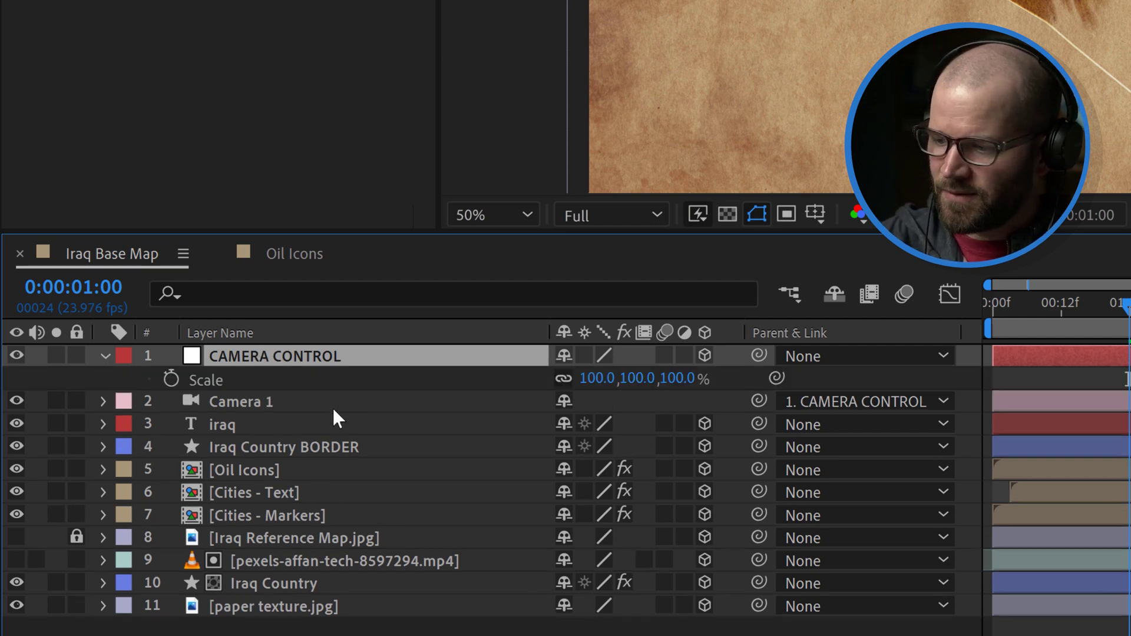
{"action": "key", "text": "shift+r"}
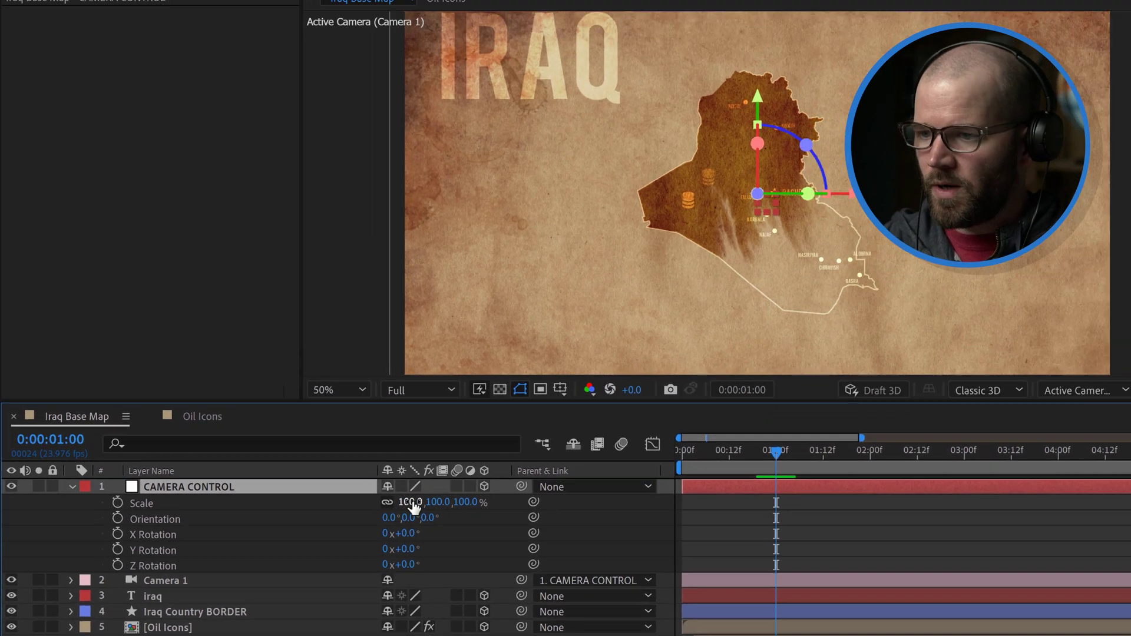
{"action": "left_click_drag", "start_coordinate": [596, 379], "coordinate": [589, 378]}
{"action": "left_click_drag", "start_coordinate": [391, 513], "coordinate": [344, 518]}
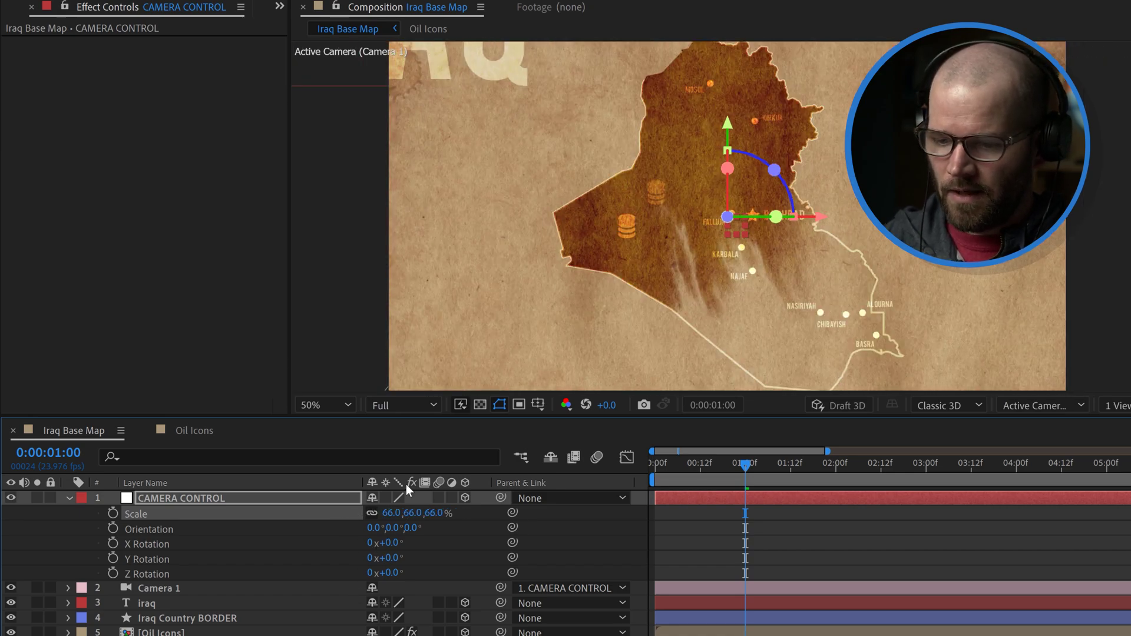
{"action": "key", "text": "shift+slash"}
{"action": "left_click_drag", "start_coordinate": [376, 528], "coordinate": [354, 527]}
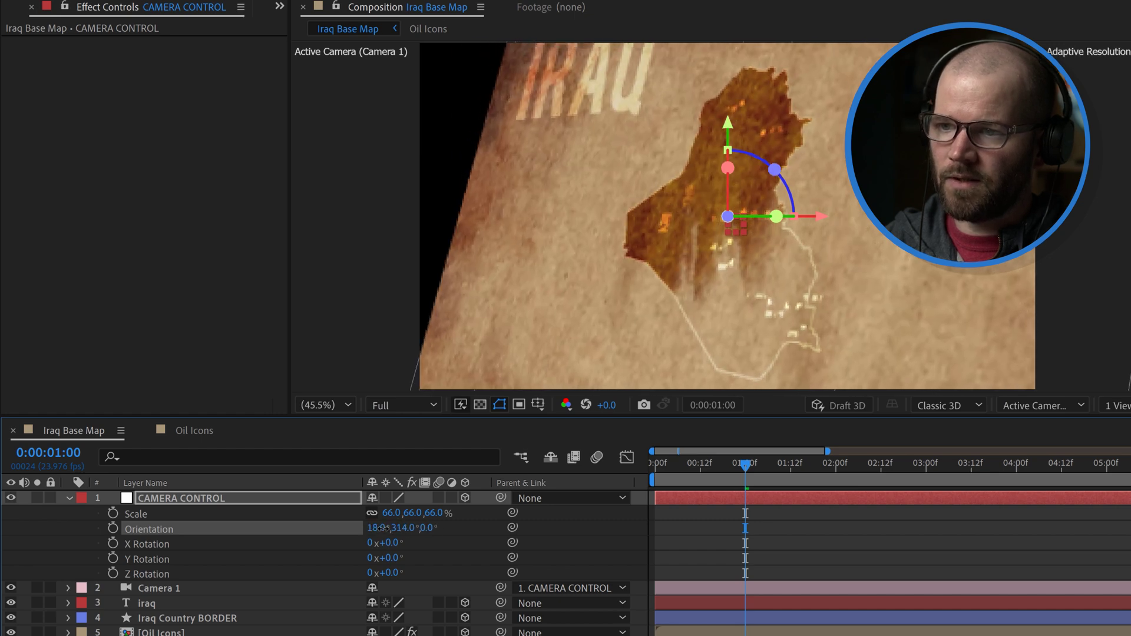
{"action": "left_click_drag", "start_coordinate": [408, 533], "coordinate": [402, 527]}
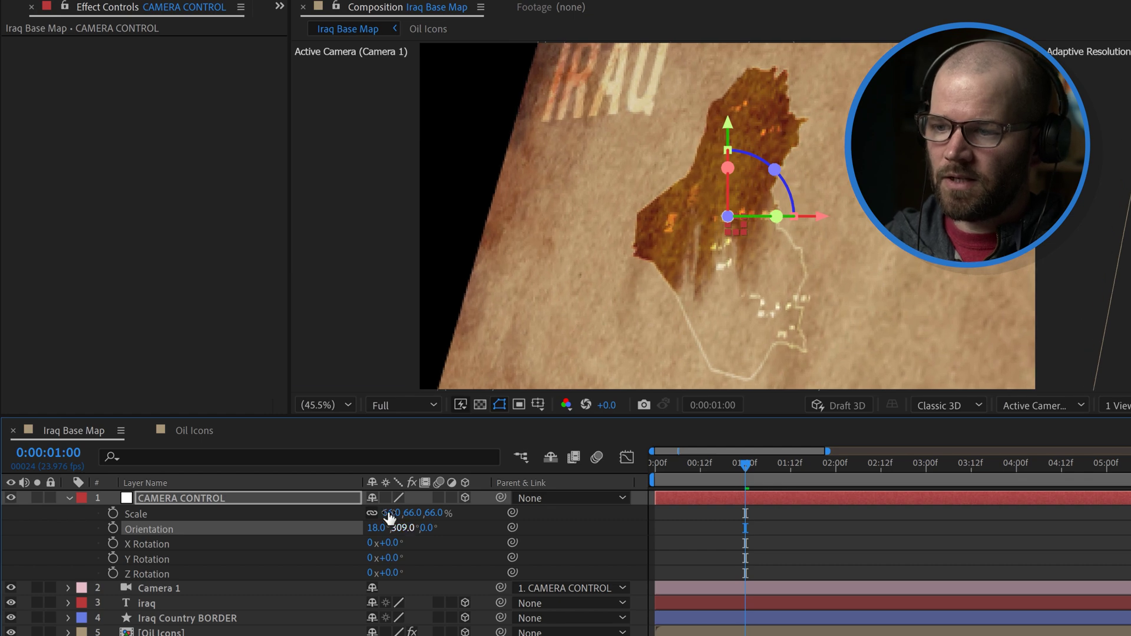
Set CAMERA CONTROL's scale to 50%, adjust its Y orientation and tilt X to 25°
{"action": "left_click", "coordinate": [386, 513]}
{"action": "type", "text": "50"}
{"action": "key", "text": "Return"}
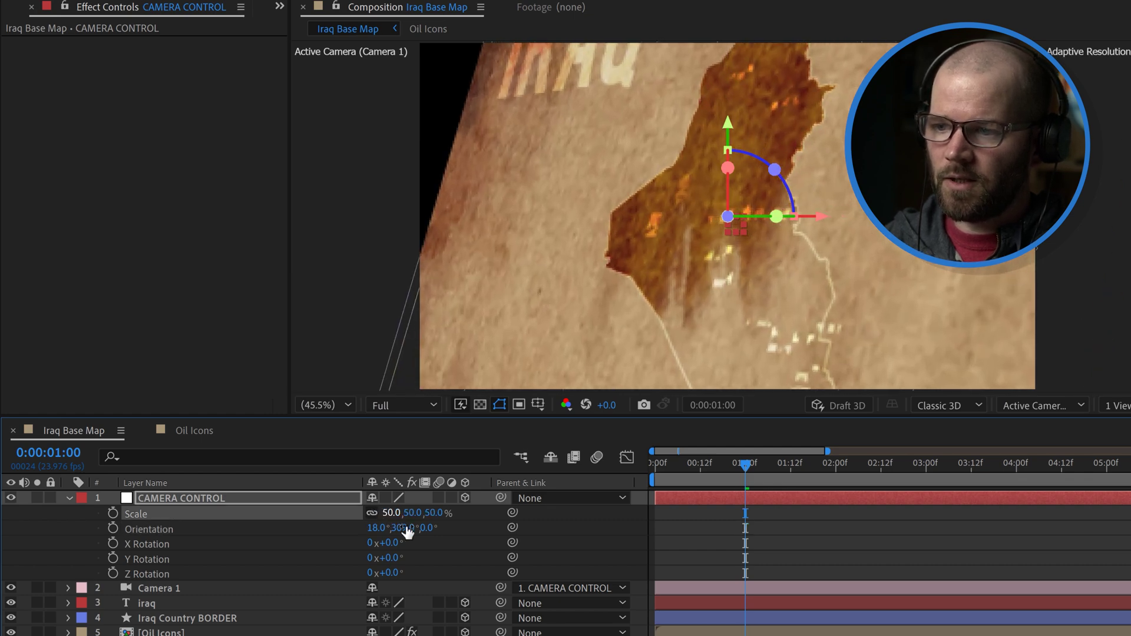
{"action": "mouse_move", "coordinate": [405, 532]}
{"action": "left_mouse_down"}
{"action": "mouse_move", "coordinate": [428, 519]}
{"action": "mouse_move", "coordinate": [416, 516]}
{"action": "left_mouse_up"}
{"action": "left_click", "coordinate": [424, 528]}
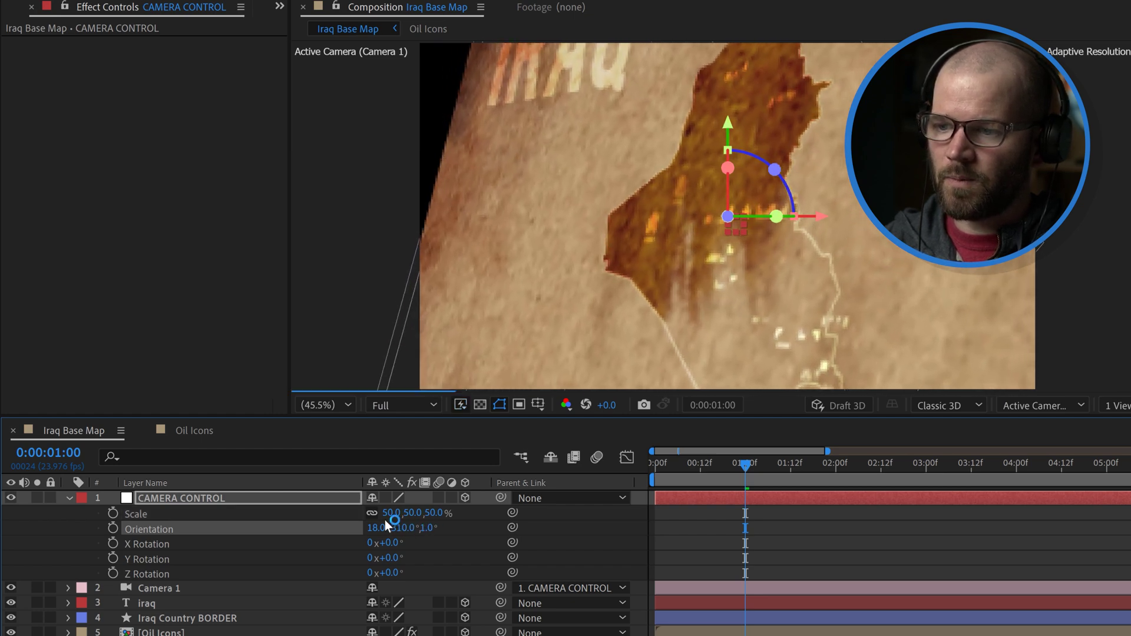
{"action": "left_click_drag", "start_coordinate": [384, 526], "coordinate": [380, 524]}
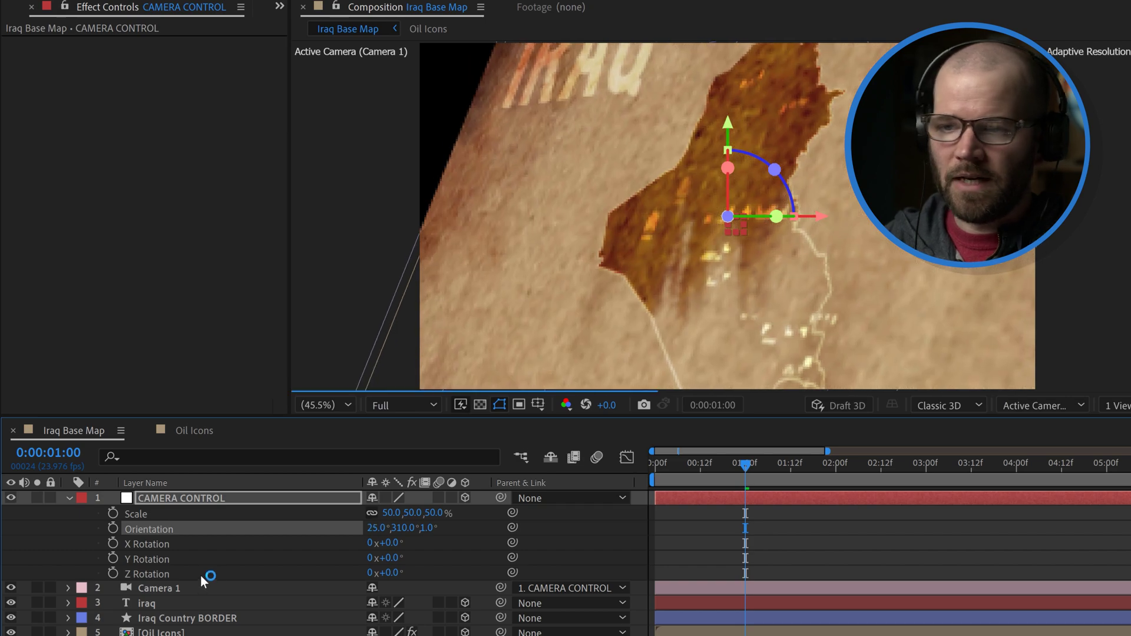
Reset CAMERA CONTROL's transform to defaults and scrub its scale down to 68%
{"action": "left_click", "coordinate": [68, 498]}
{"action": "left_click", "coordinate": [69, 499]}
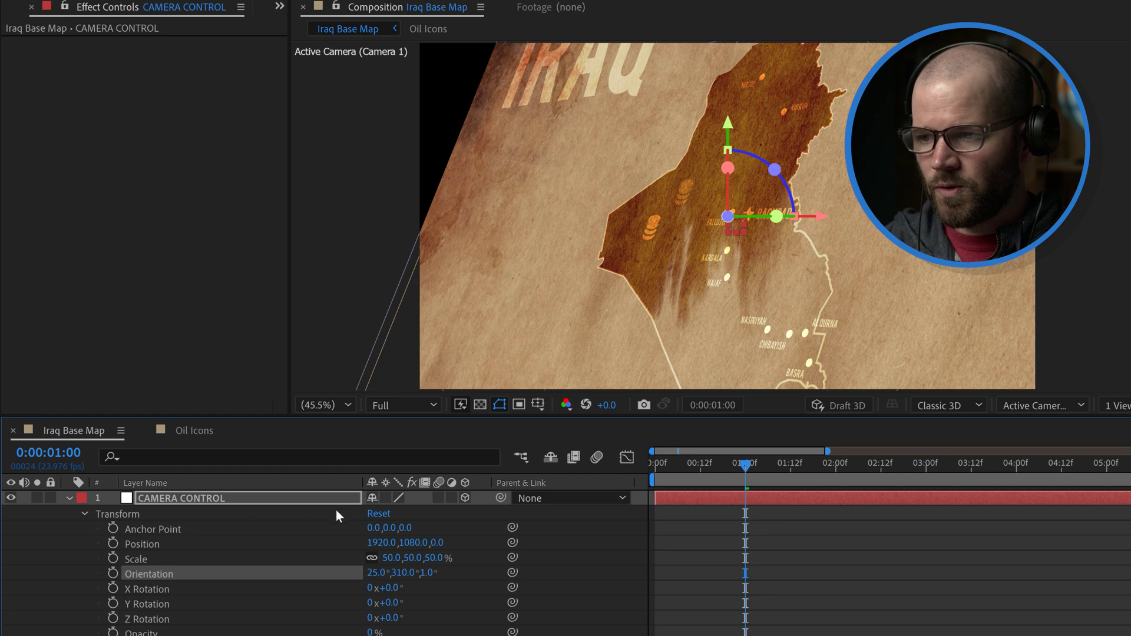
{"action": "left_click", "coordinate": [386, 514]}
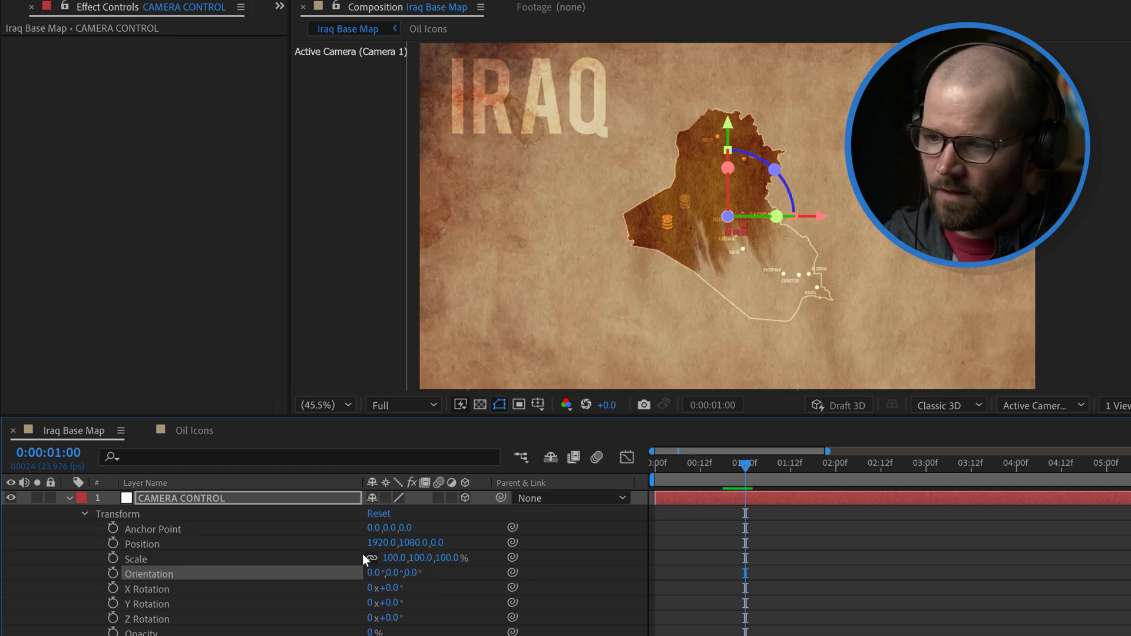
{"action": "left_click_drag", "start_coordinate": [388, 558], "coordinate": [362, 567]}
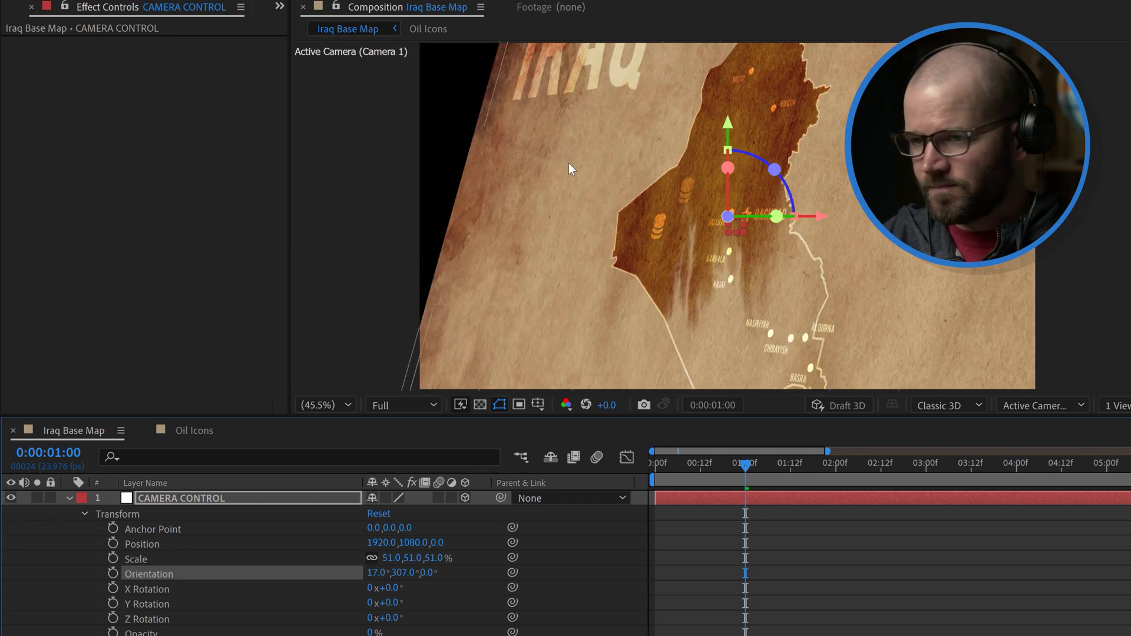
Preview the tilted Iraq close-up in a maximized viewer, then restore the panel layout
{"action": "key", "text": "grave"}
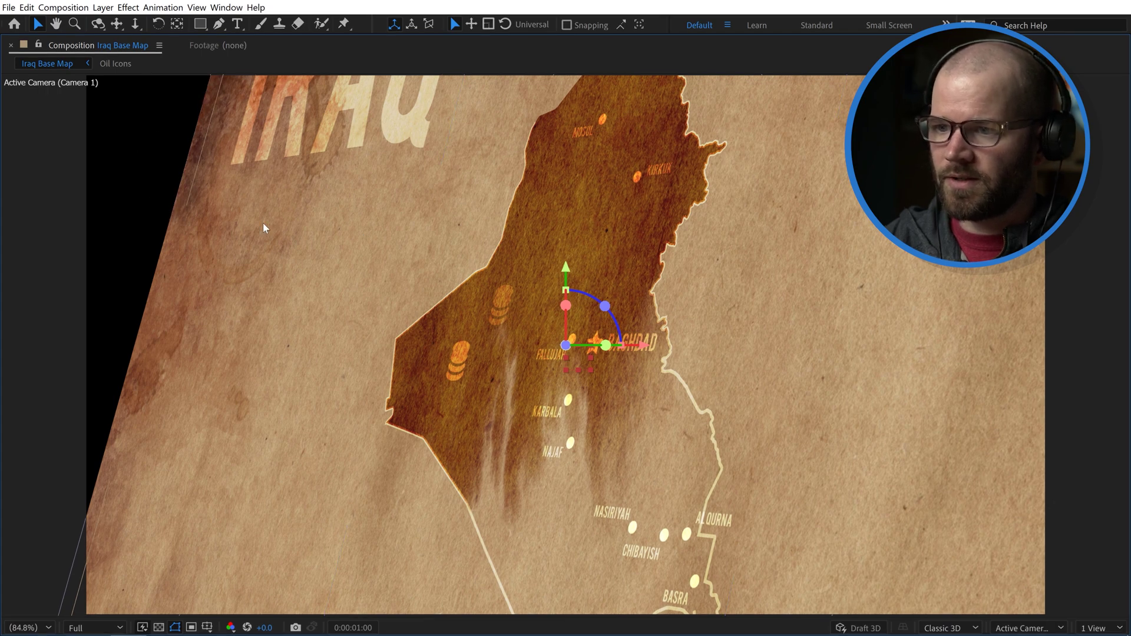
{"action": "key", "text": "grave"}
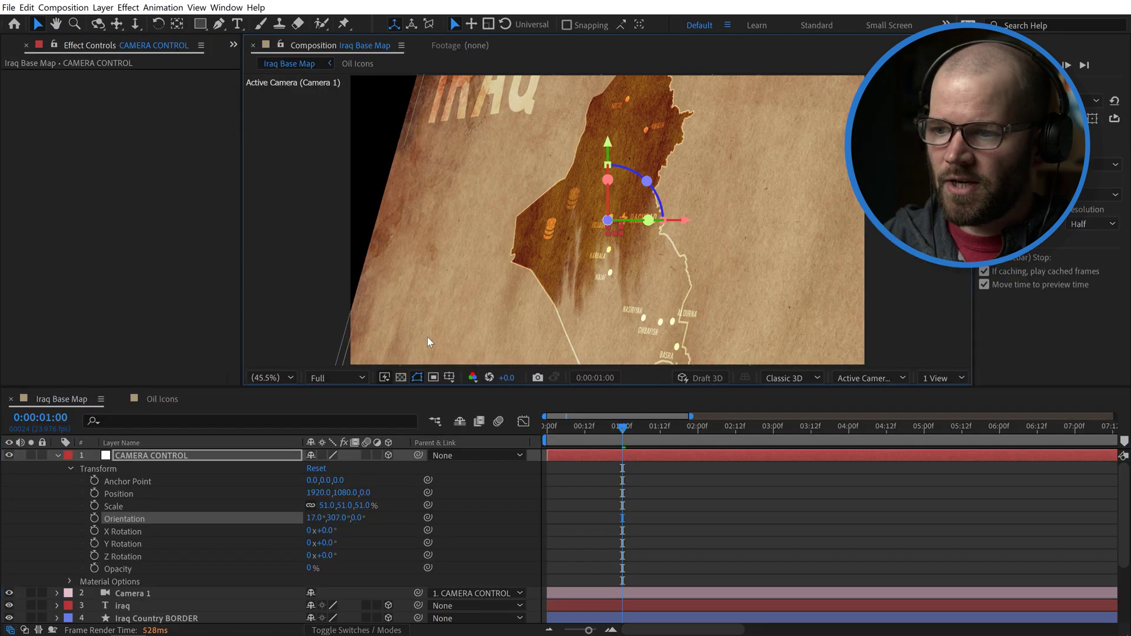
Apply the Motion Tile effect to the paper texture.jpg layer
{"action": "left_click", "coordinate": [56, 455]}
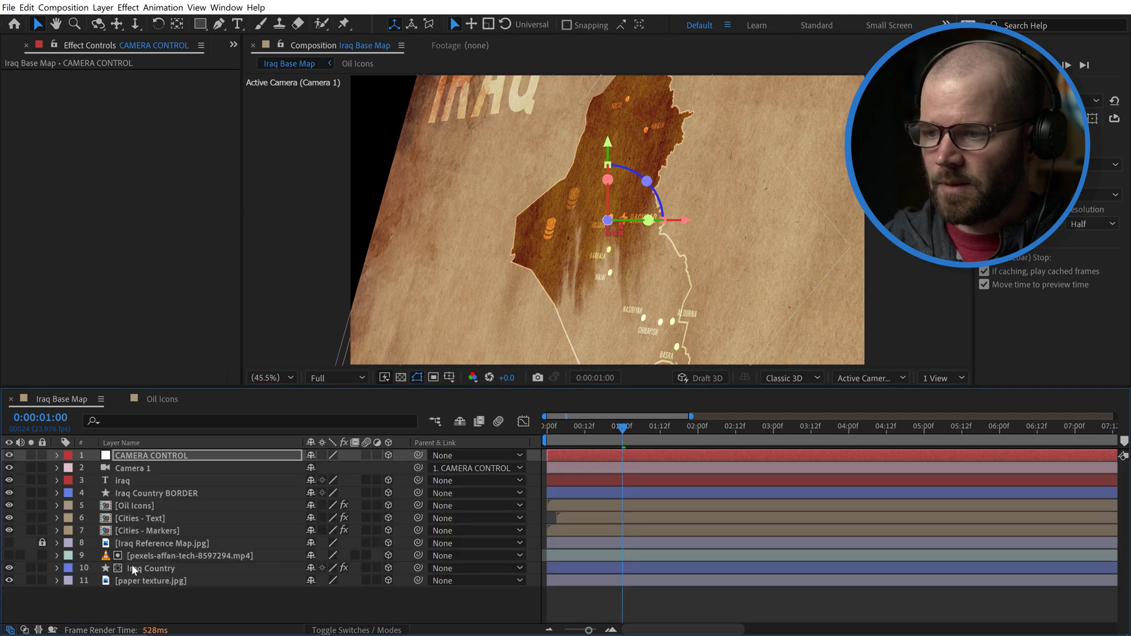
{"action": "left_click", "coordinate": [133, 581]}
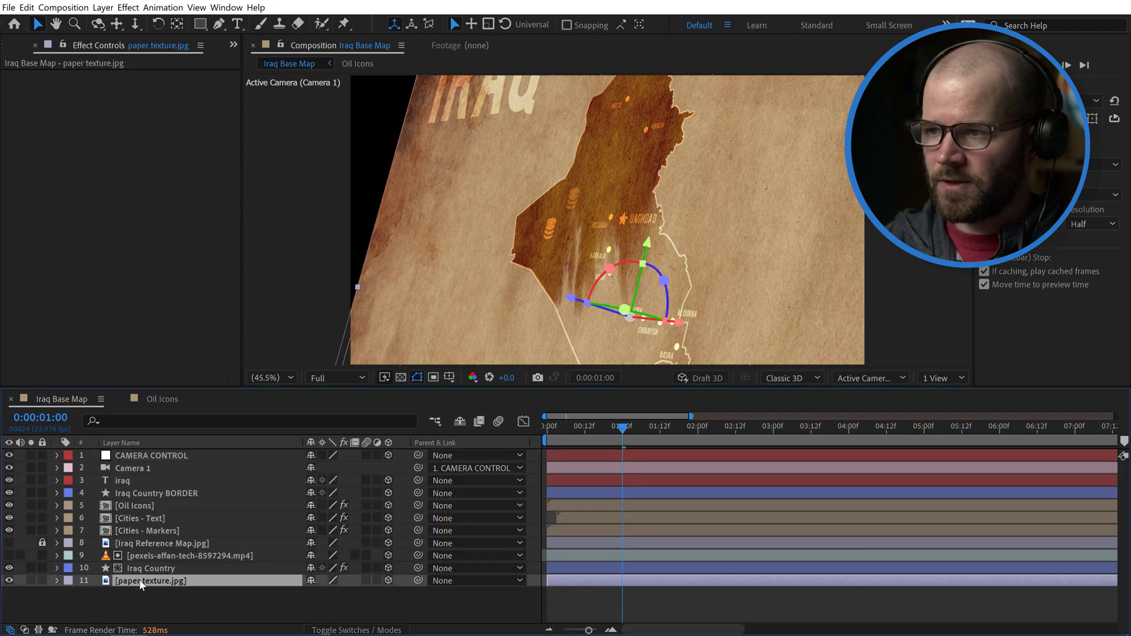
{"action": "left_click", "coordinate": [236, 46]}
{"action": "left_click", "coordinate": [265, 94]}
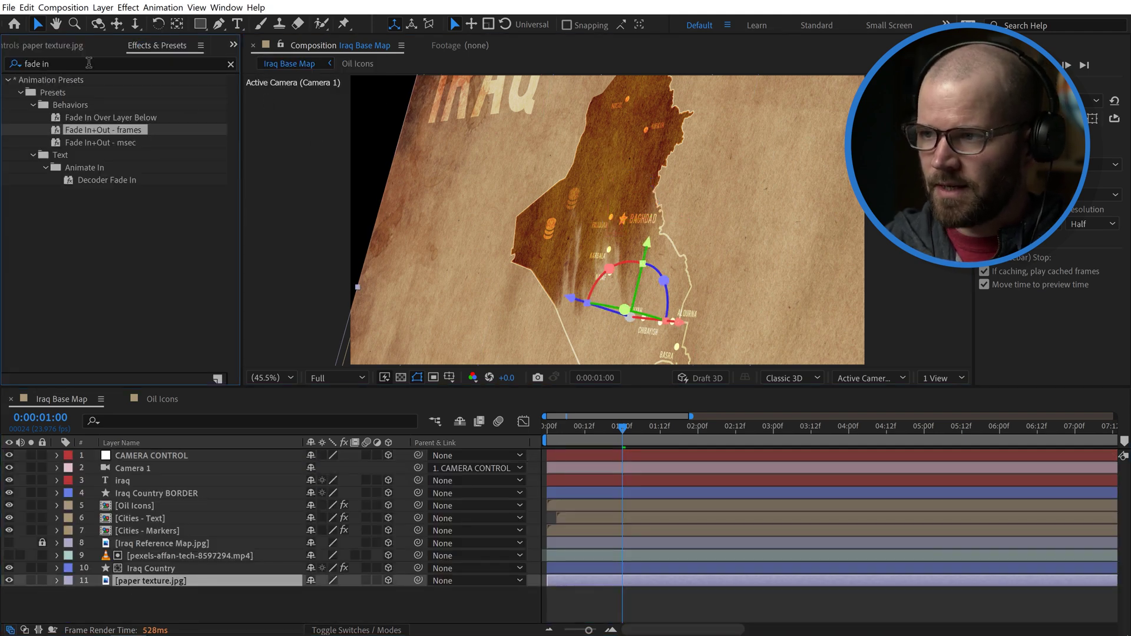
{"action": "left_click", "coordinate": [89, 63]}
{"action": "type", "text": "motion t"}
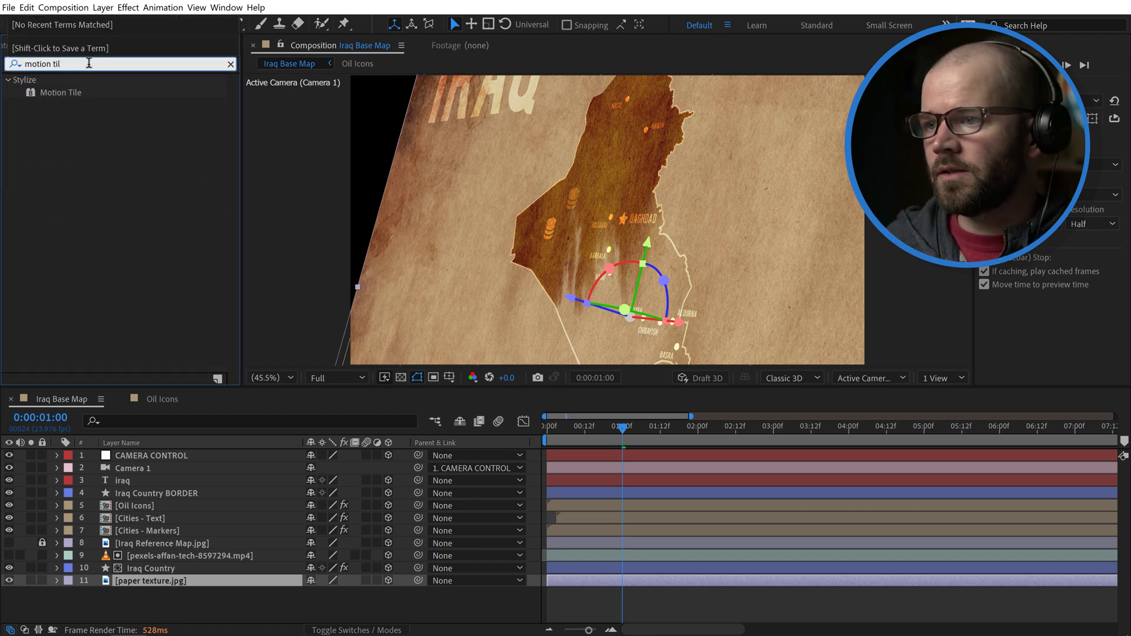
{"action": "type", "text": "il"}
{"action": "left_click_drag", "start_coordinate": [54, 92], "coordinate": [160, 585]}
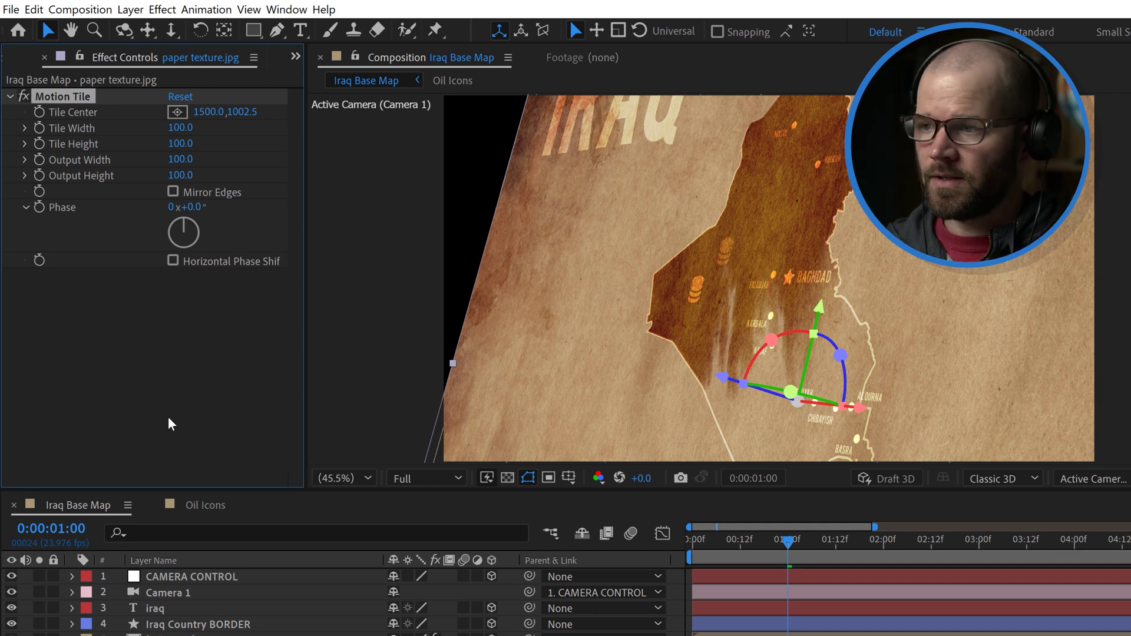
Set Motion Tile Output Width and Height to 300 and enable Mirror Edges
{"action": "left_click", "coordinate": [170, 424]}
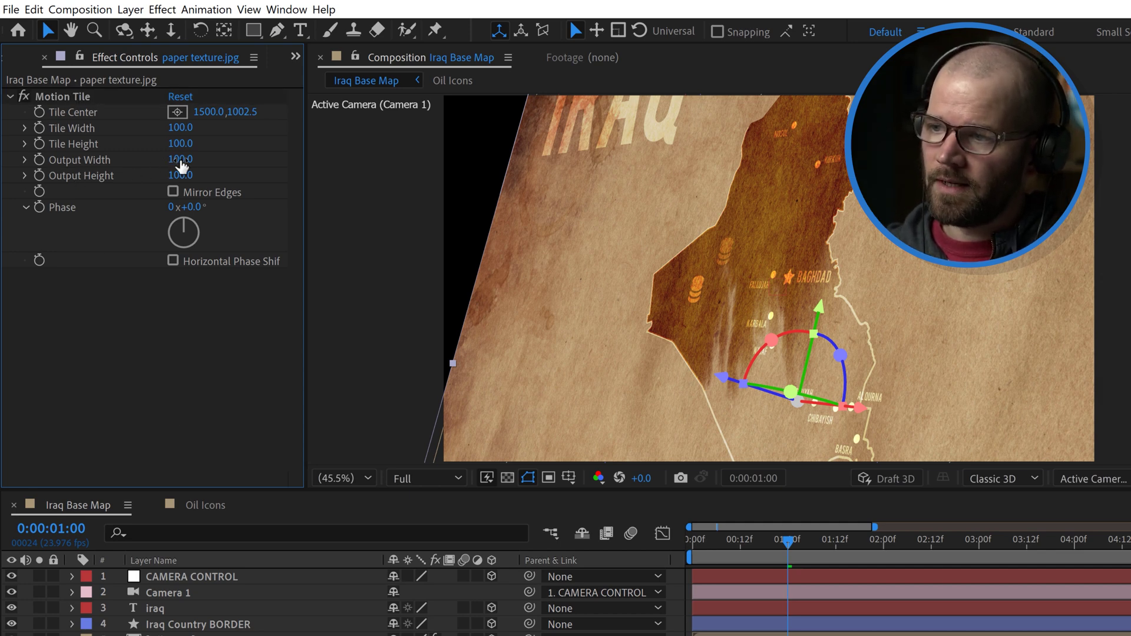
{"action": "left_click", "coordinate": [180, 160]}
{"action": "type", "text": "3"}
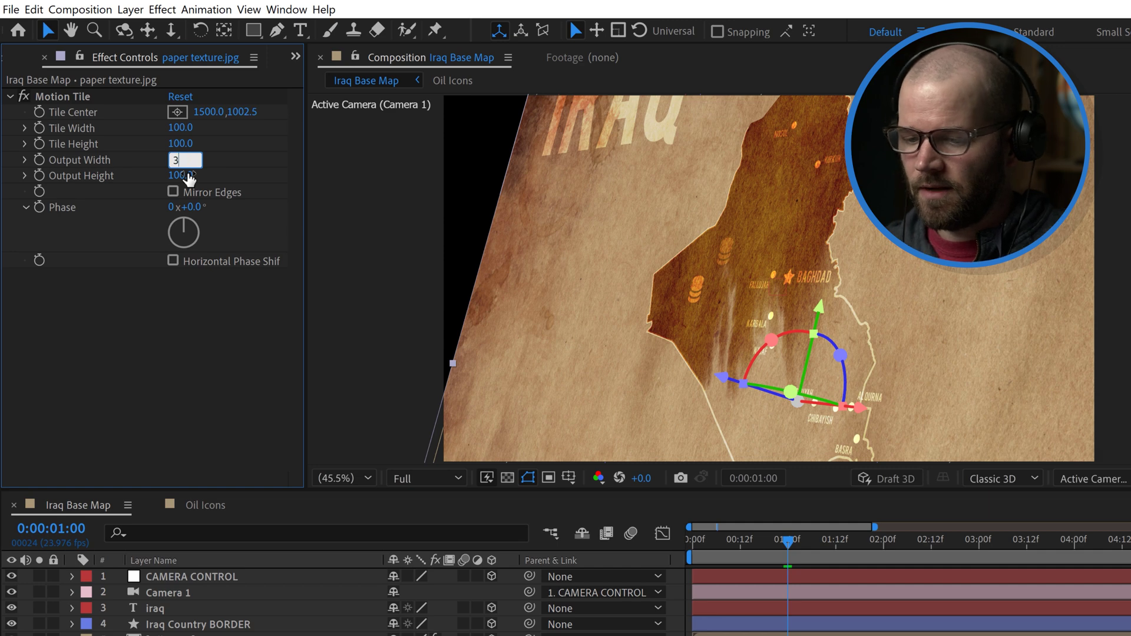
{"action": "type", "text": "00"}
{"action": "left_click", "coordinate": [188, 175]}
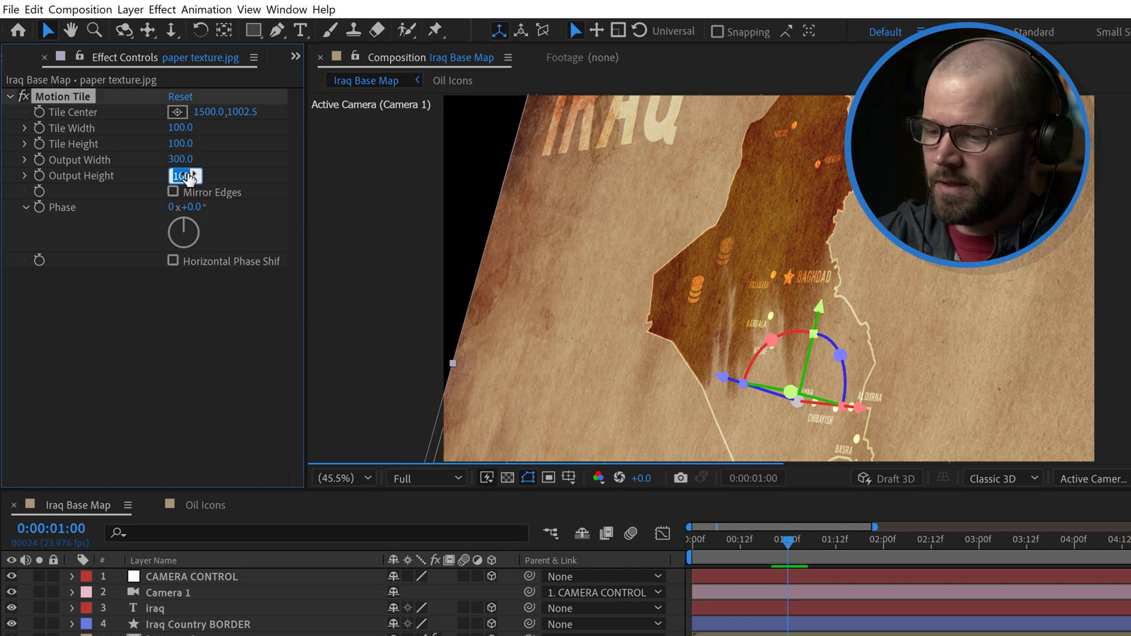
{"action": "type", "text": "300"}
{"action": "key", "text": "Return"}
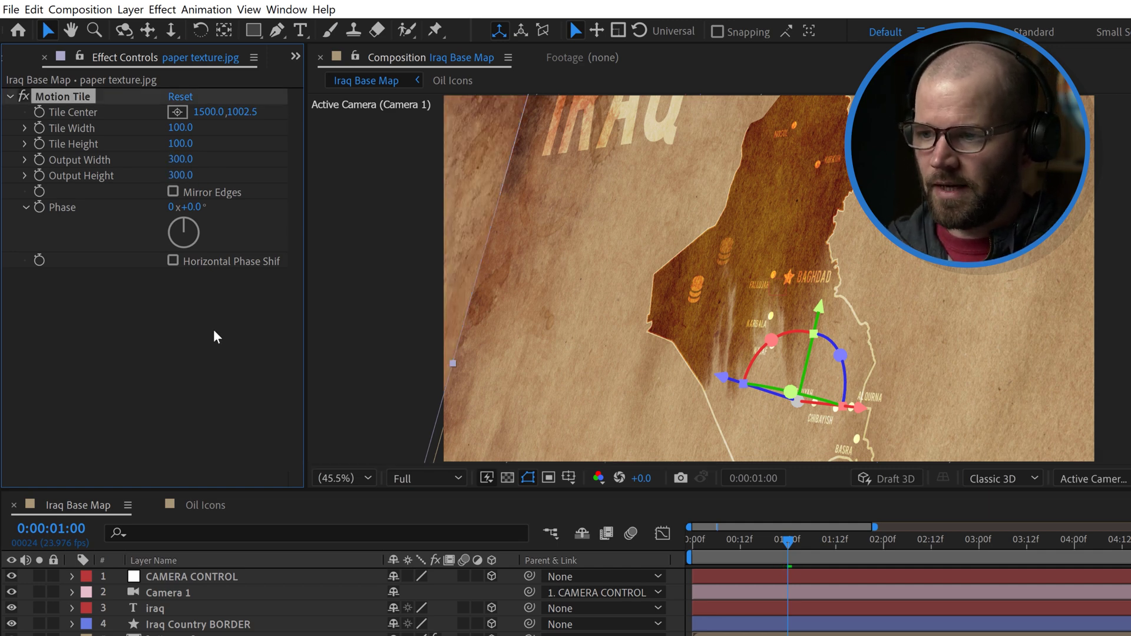
{"action": "left_click", "coordinate": [377, 247]}
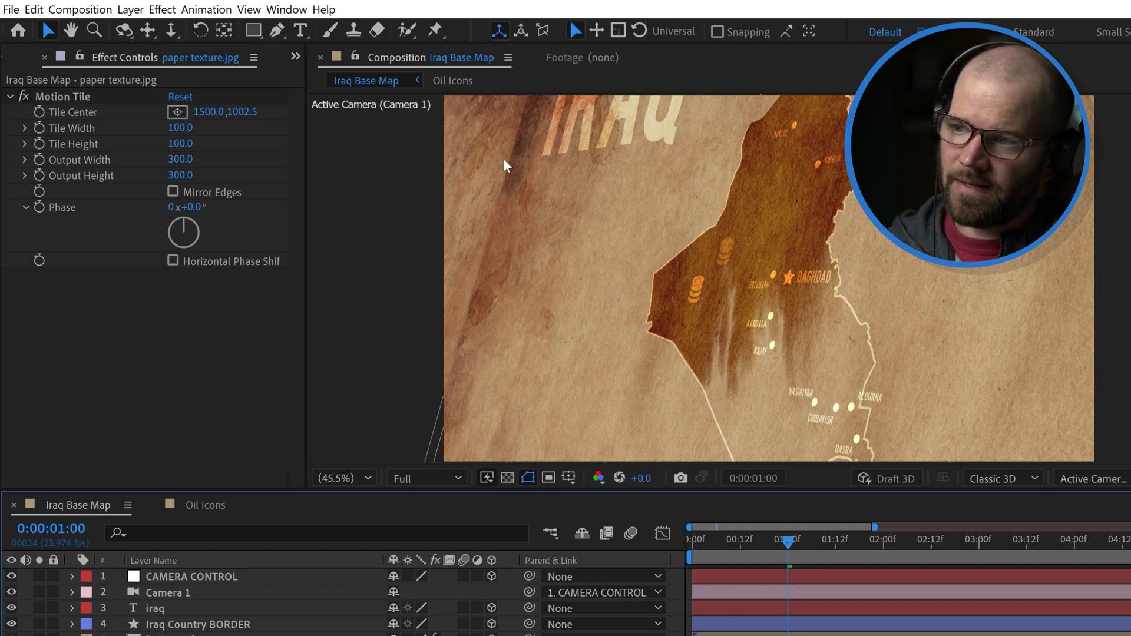
{"action": "left_click", "coordinate": [173, 191]}
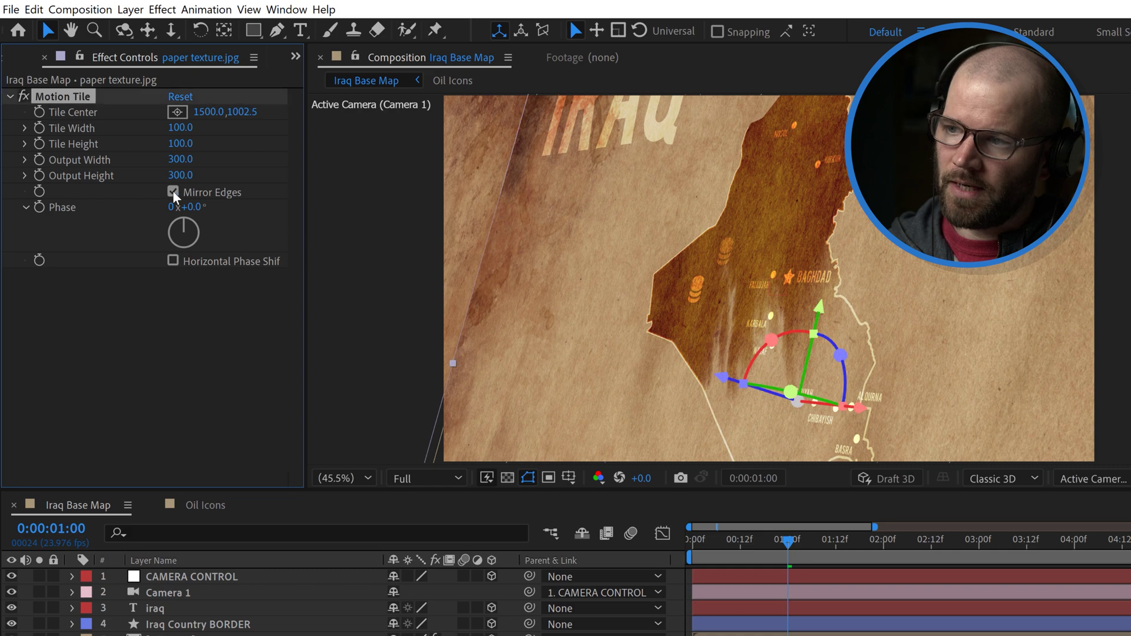
{"action": "left_click", "coordinate": [179, 352]}
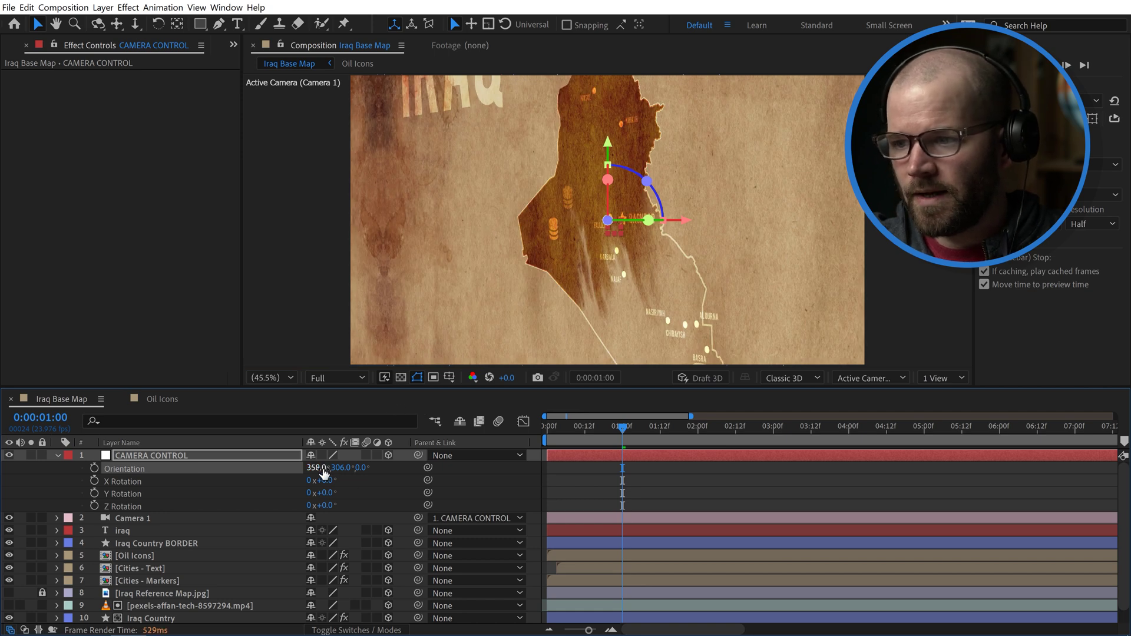
Scrub CAMERA CONTROL's X orientation to 36° and check the steeper view in a maximized viewer
{"action": "left_click_drag", "start_coordinate": [317, 467], "coordinate": [359, 466]}
{"action": "key", "text": "grave"}
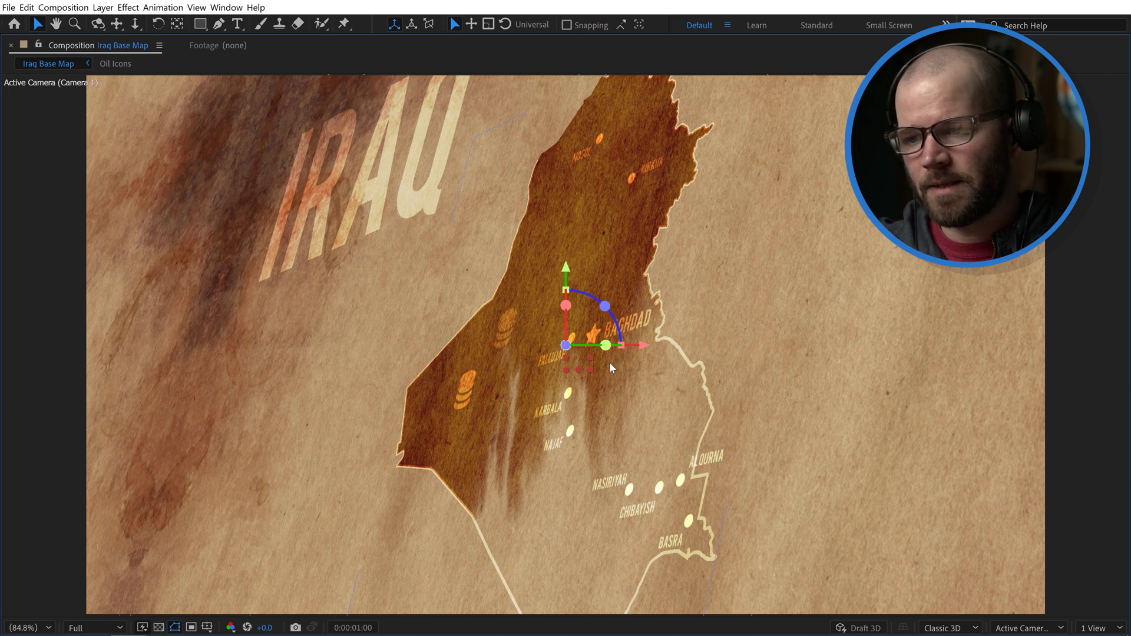
{"action": "key", "text": "grave"}
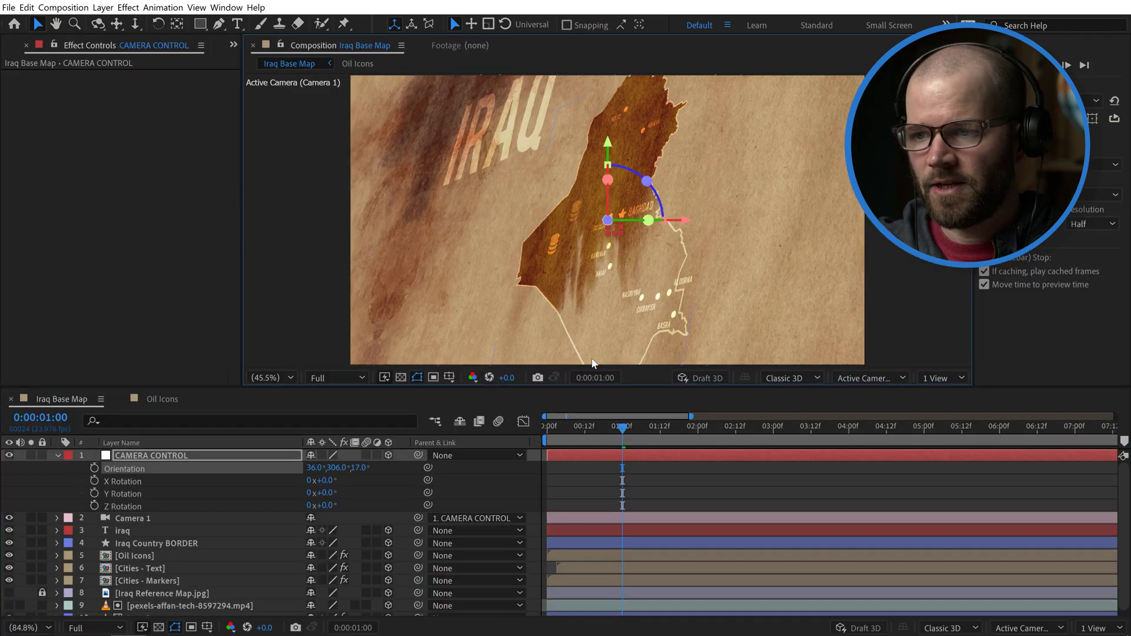
Enable Depth of Field in Camera 1's Camera Settings and inspect the focus around the IRAQ title
{"action": "double_click", "coordinate": [140, 517]}
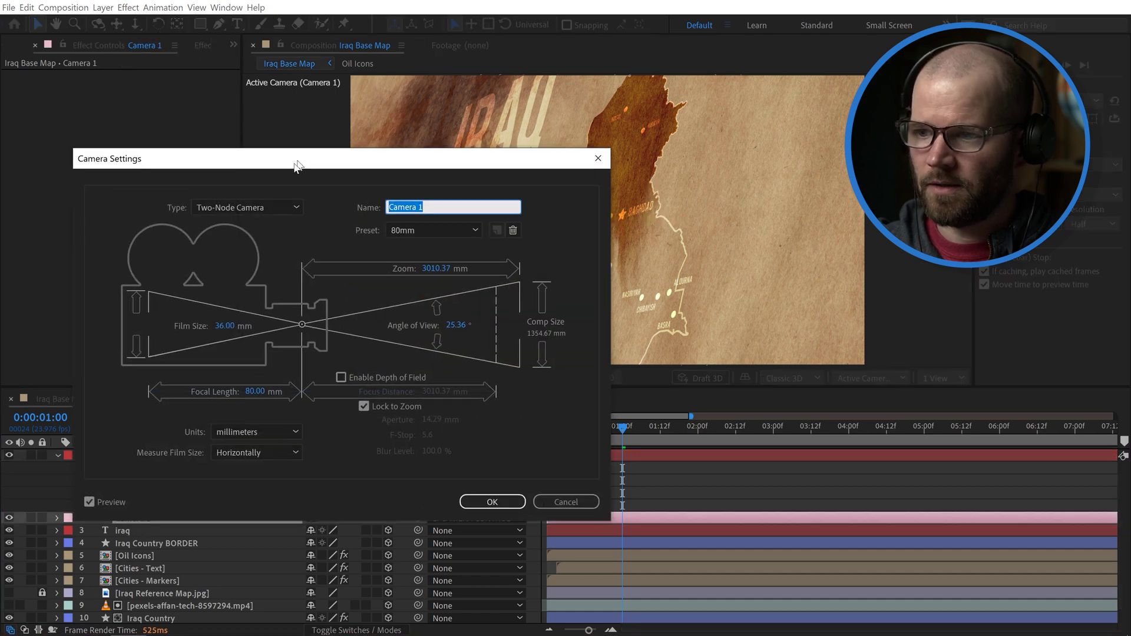
{"action": "left_click_drag", "start_coordinate": [296, 167], "coordinate": [746, 185]}
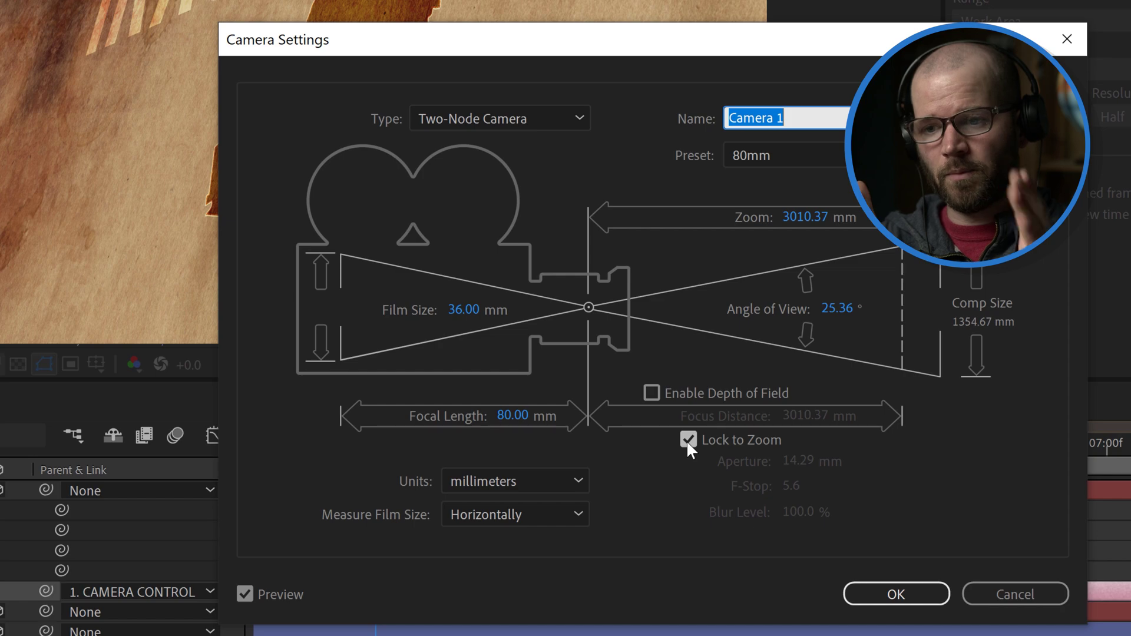
{"action": "left_click", "coordinate": [651, 393]}
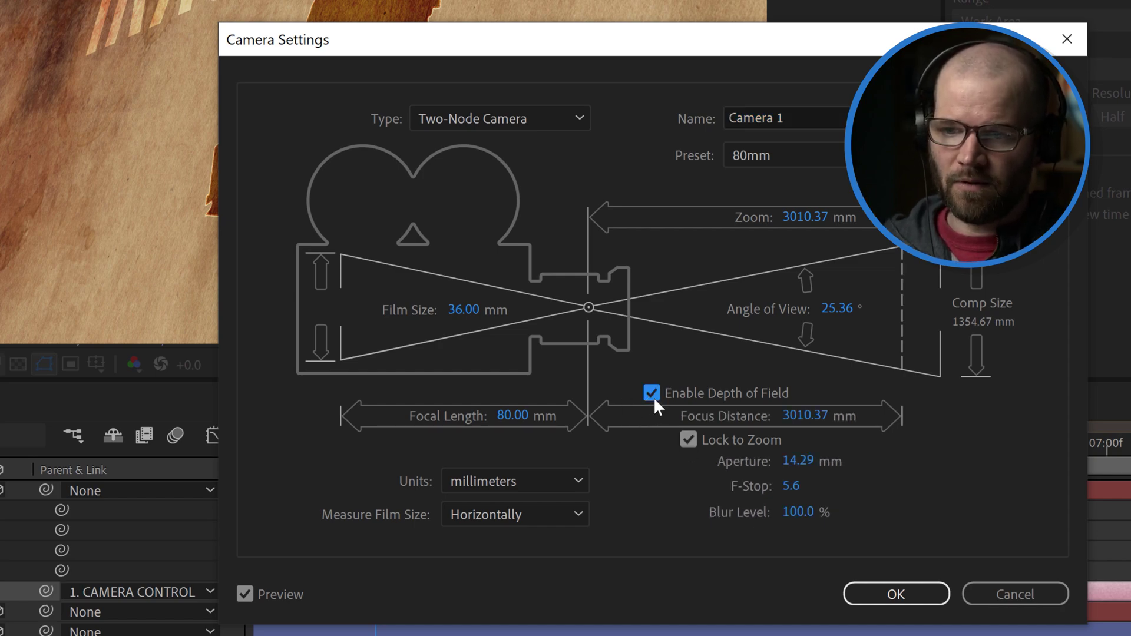
{"action": "left_click", "coordinate": [896, 595]}
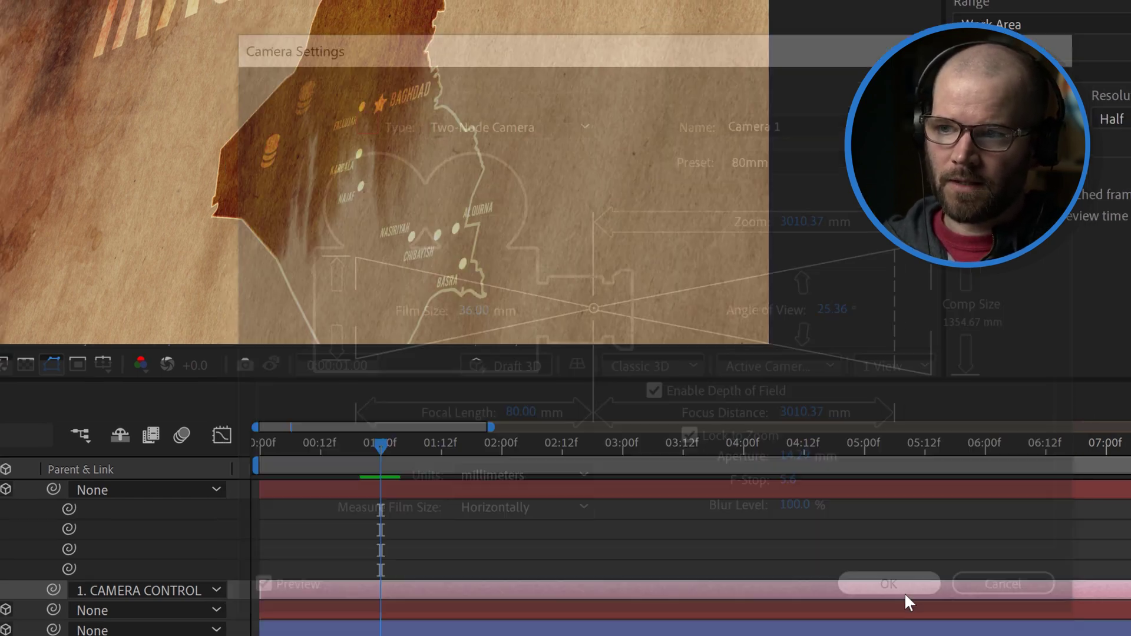
{"action": "key", "text": "grave"}
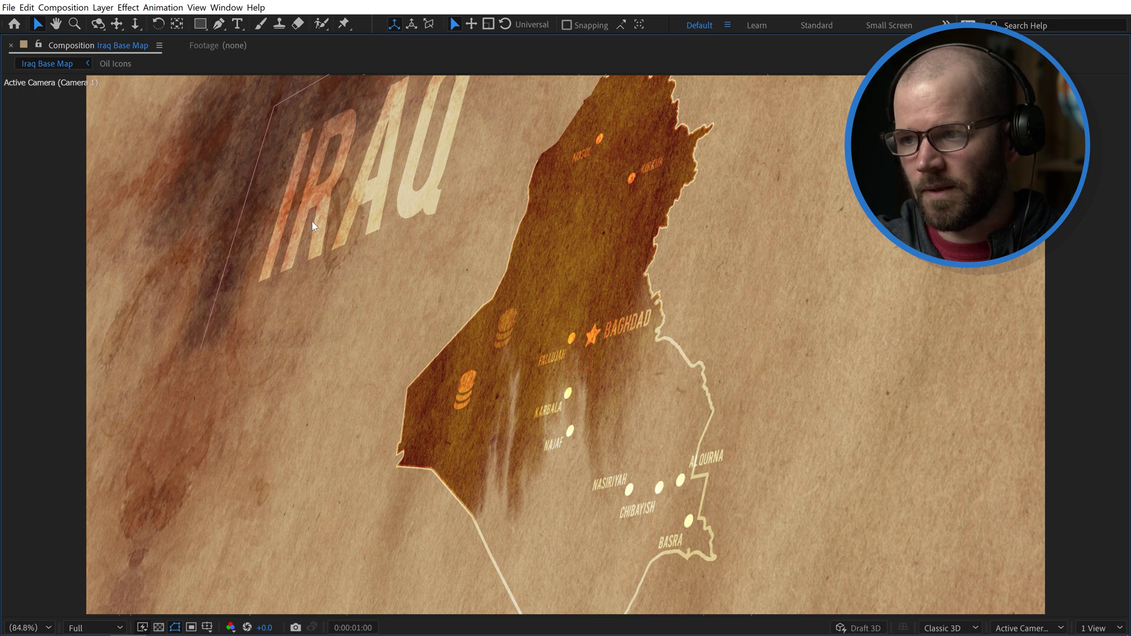
{"action": "key", "text": "grave"}
{"action": "scroll", "coordinate": [412, 203], "scroll_direction": "up", "scroll_amount": 4}
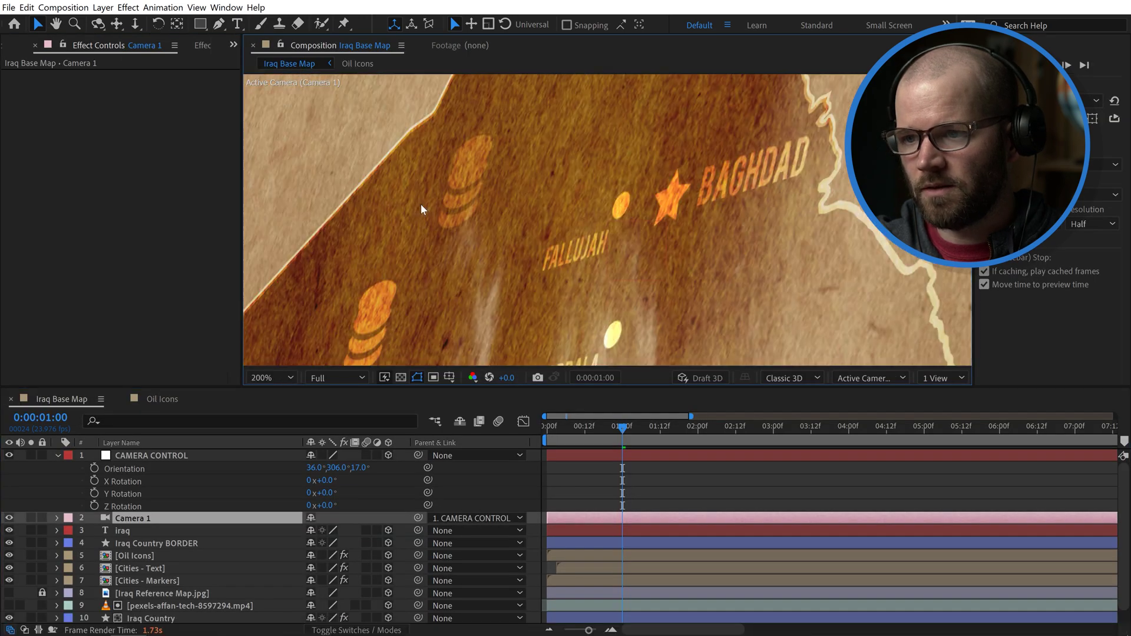
{"action": "left_click_drag", "start_coordinate": [421, 203], "coordinate": [601, 273]}
{"action": "key", "text": "shift+slash"}
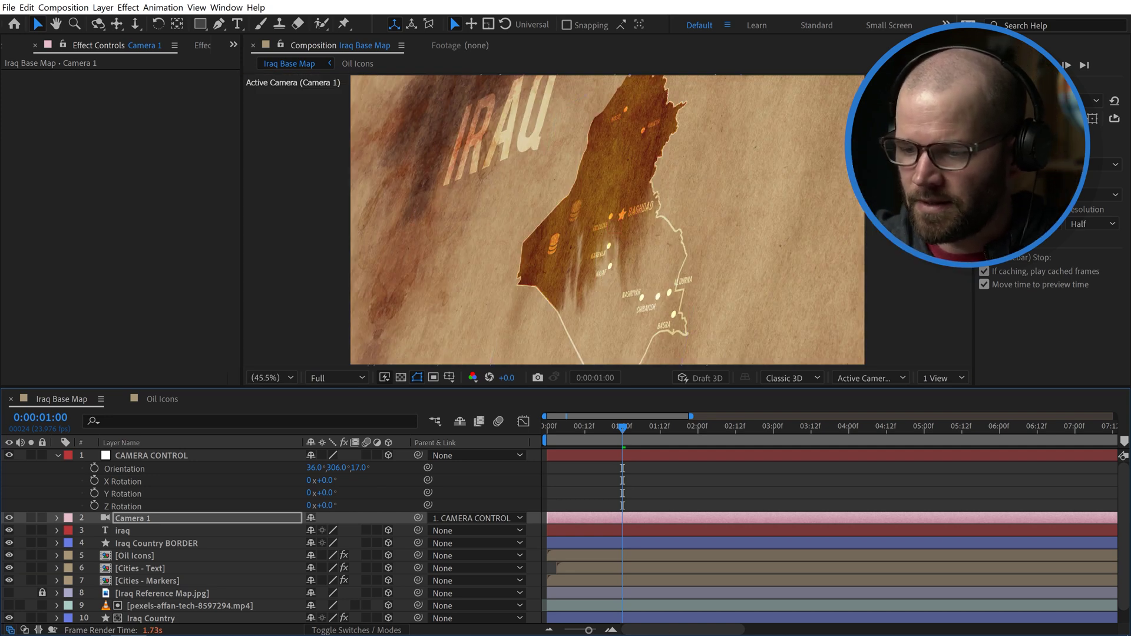
Give Camera 1 an F-Stop of 1.0 and a 428% Blur Level, then preview the blur
{"action": "double_click", "coordinate": [144, 517]}
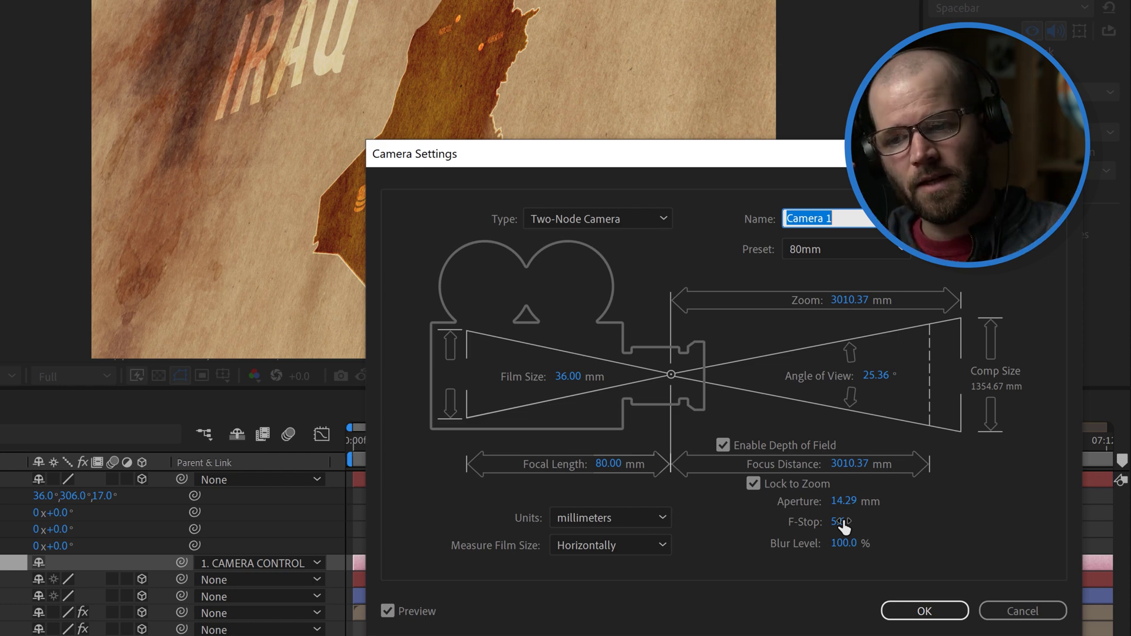
{"action": "left_click", "coordinate": [838, 522]}
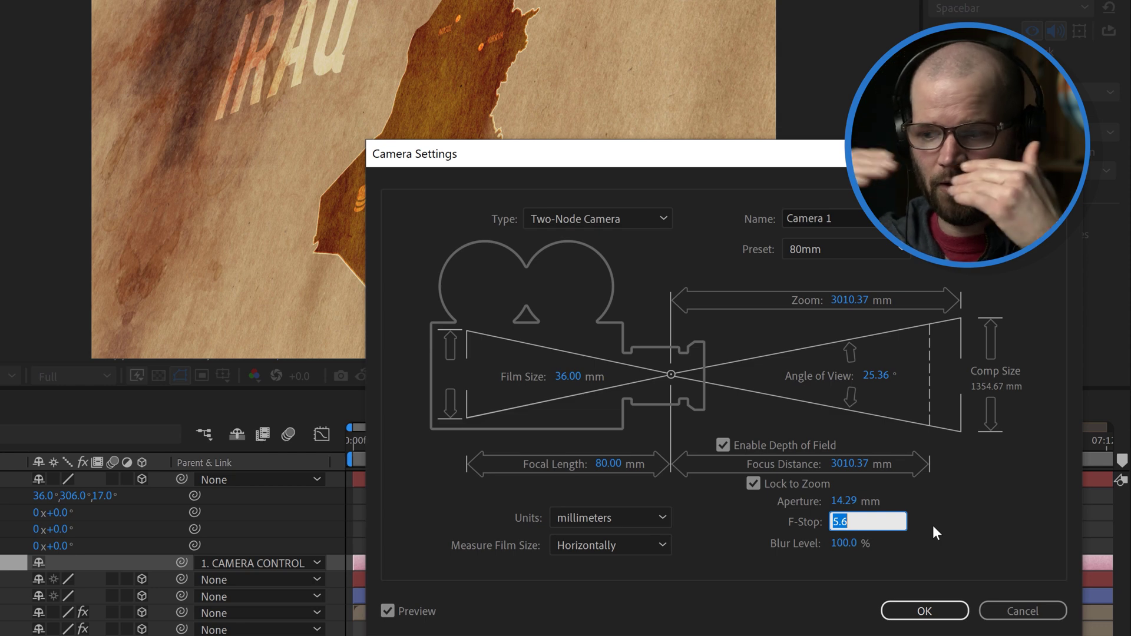
{"action": "type", "text": "1"}
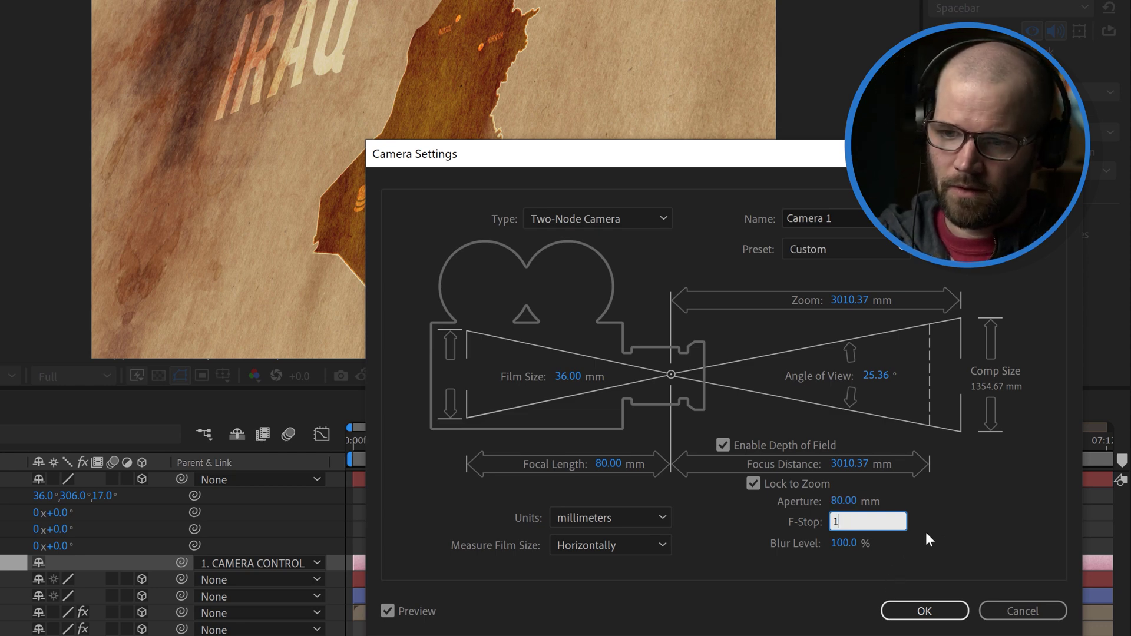
{"action": "left_click", "coordinate": [926, 530]}
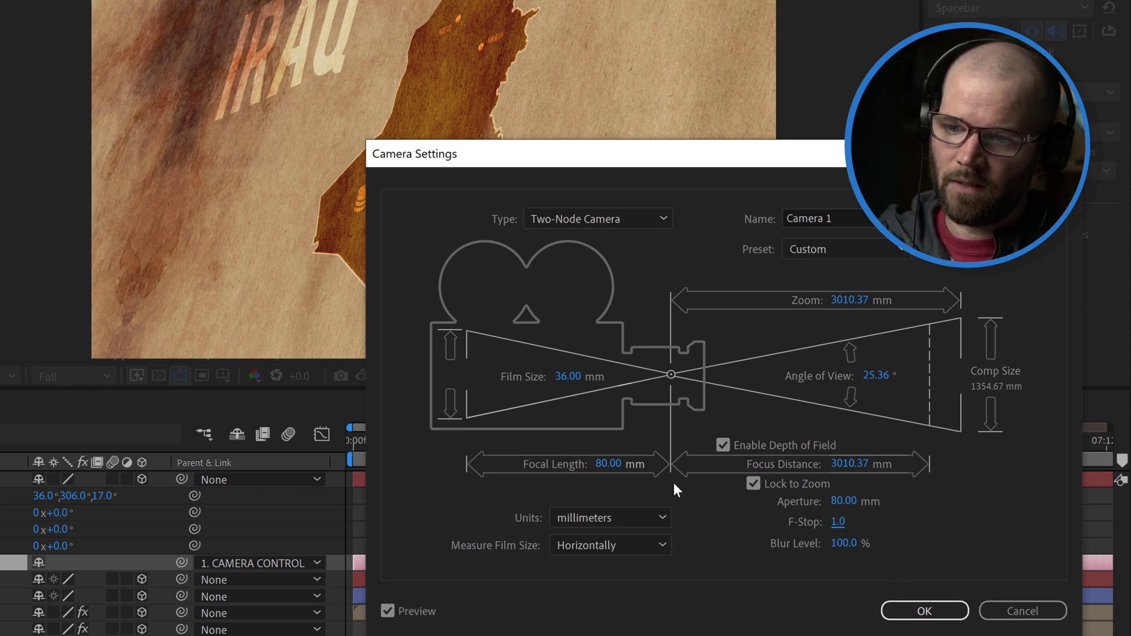
{"action": "left_click_drag", "start_coordinate": [844, 544], "coordinate": [973, 532]}
{"action": "left_click_drag", "start_coordinate": [846, 543], "coordinate": [1020, 536]}
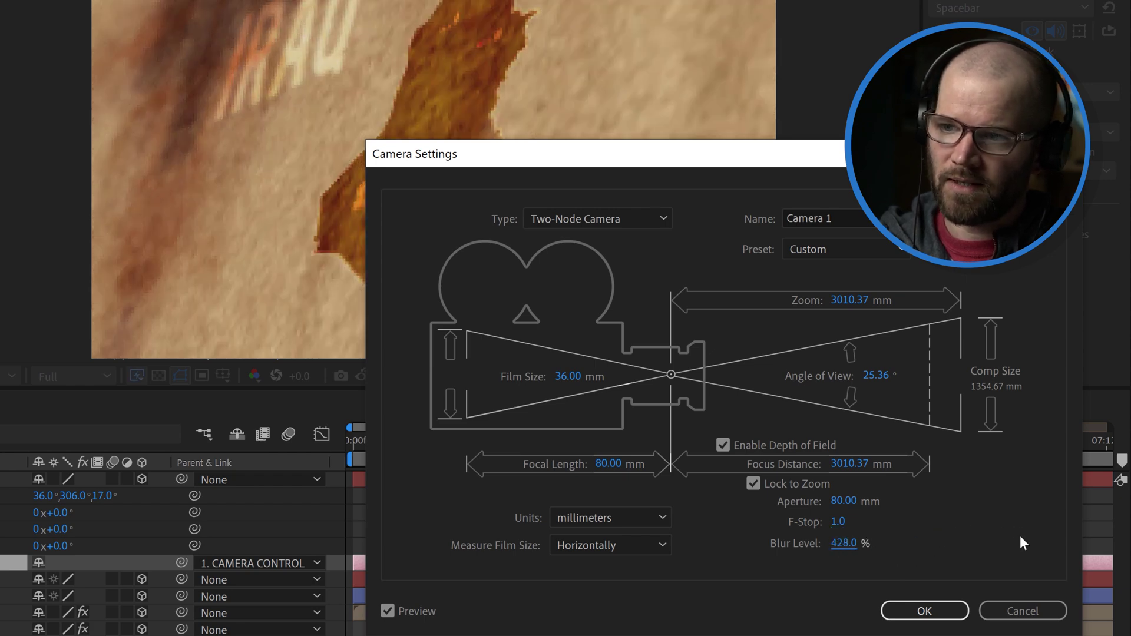
{"action": "left_click", "coordinate": [935, 614]}
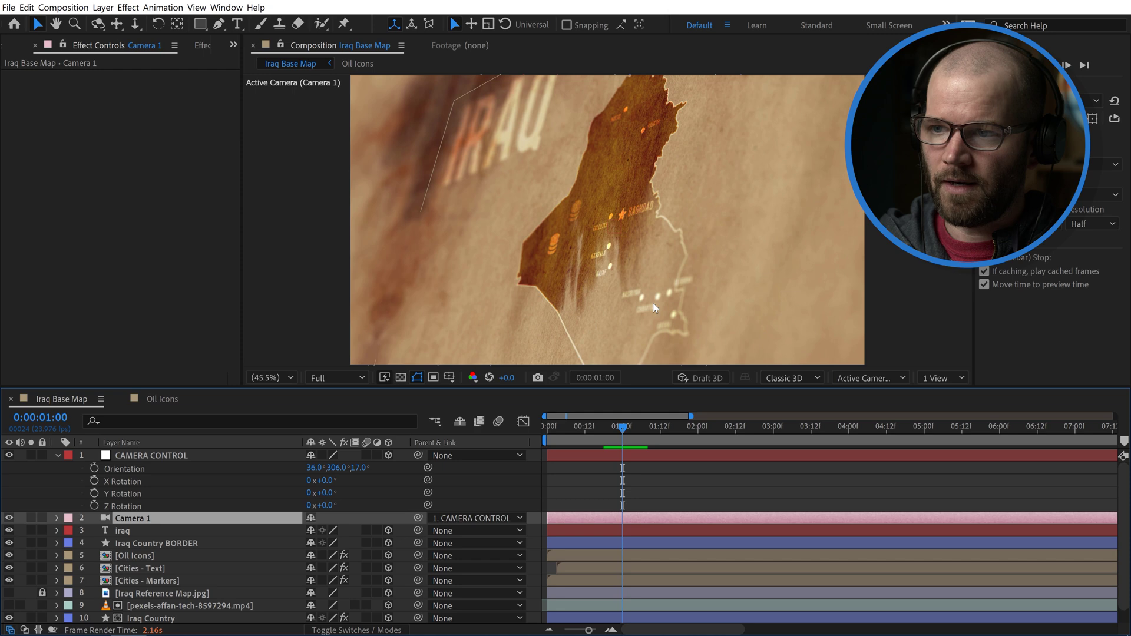
{"action": "key", "text": "grave"}
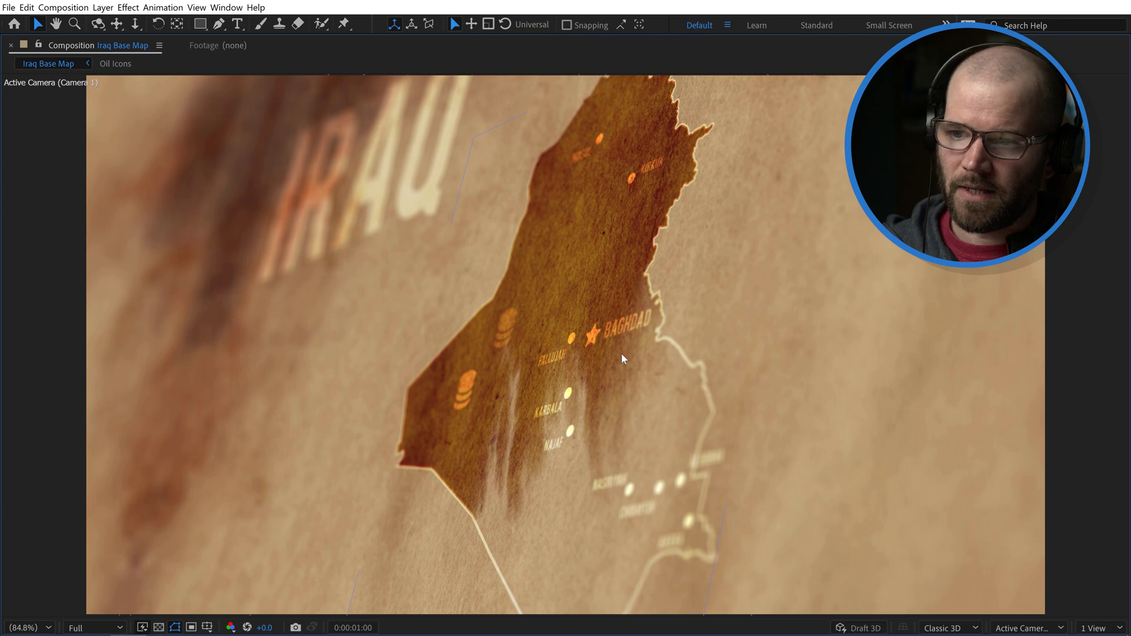
{"action": "key", "text": "grave"}
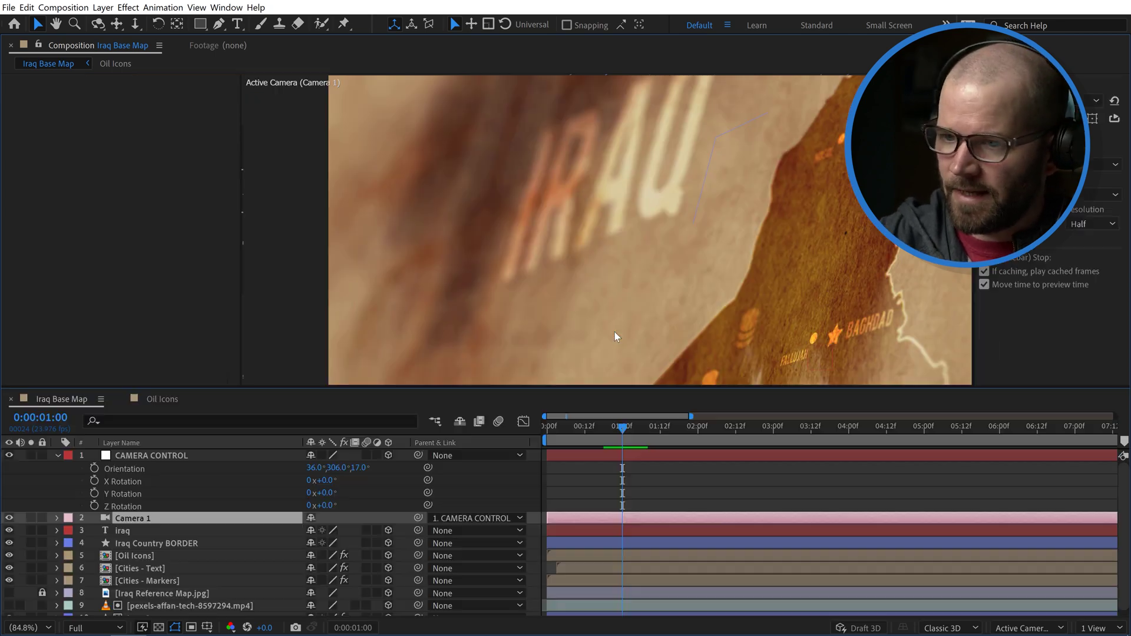
Expand Camera 1's Camera Options and scrub Focus Distance to 8217.3 pixels
{"action": "left_click", "coordinate": [56, 519]}
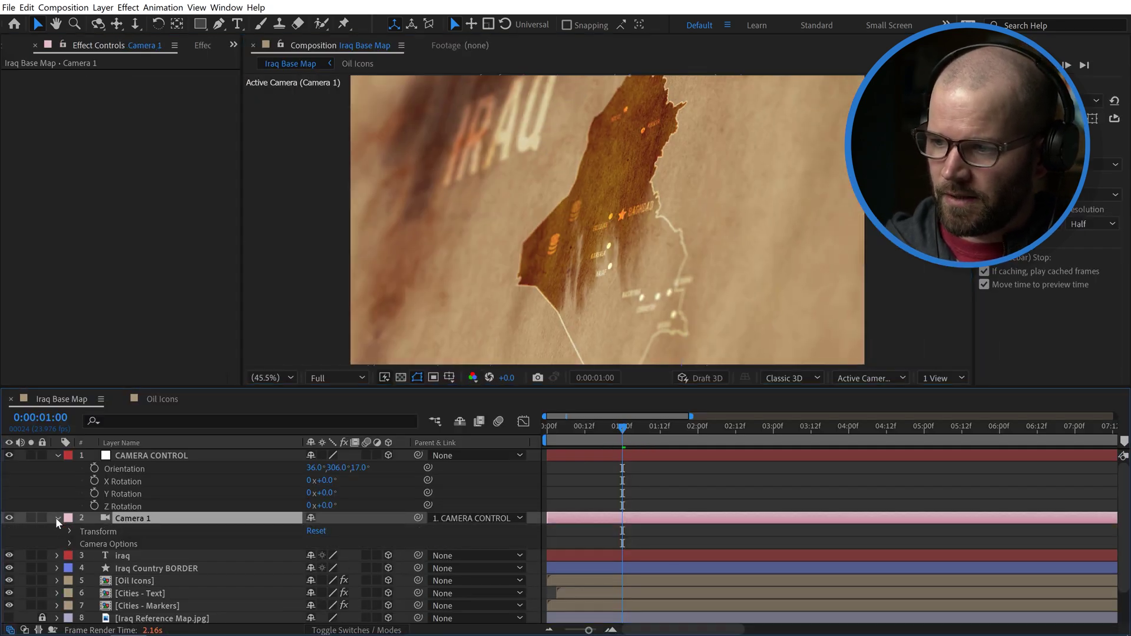
{"action": "left_click", "coordinate": [70, 544]}
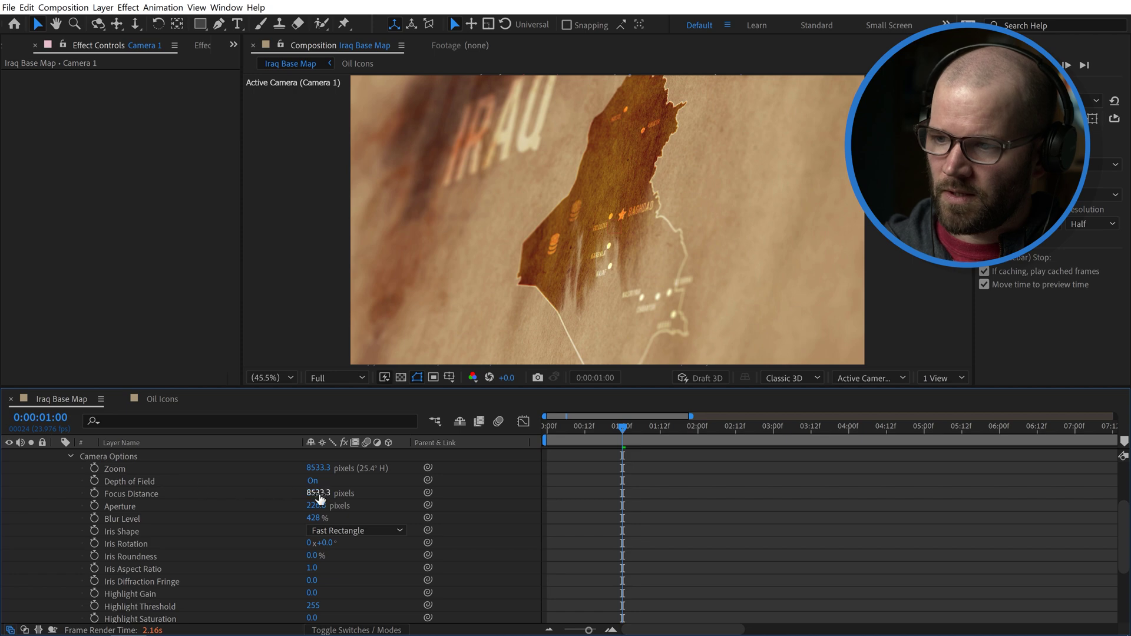
{"action": "left_click_drag", "start_coordinate": [323, 496], "coordinate": [301, 493]}
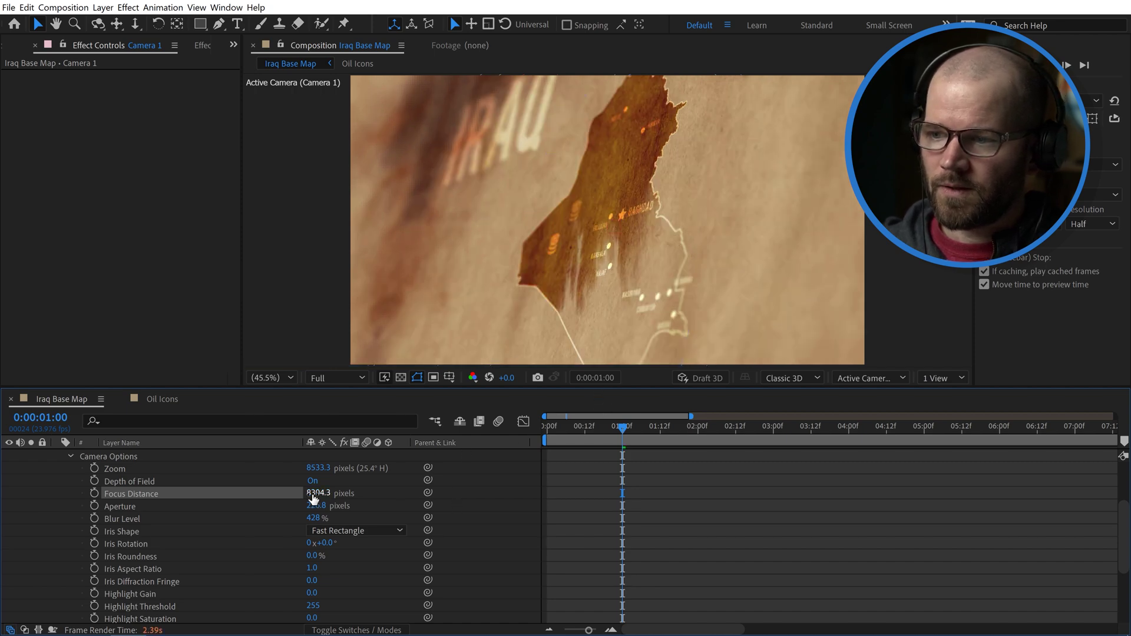
{"action": "left_click_drag", "start_coordinate": [318, 493], "coordinate": [262, 494]}
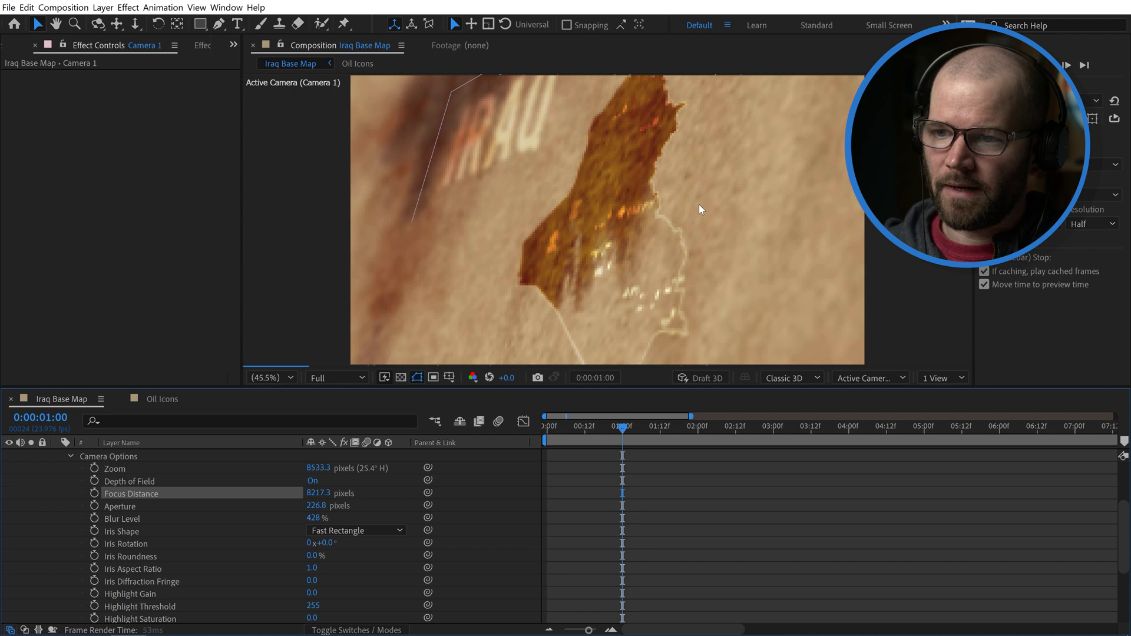
{"action": "key", "text": "grave"}
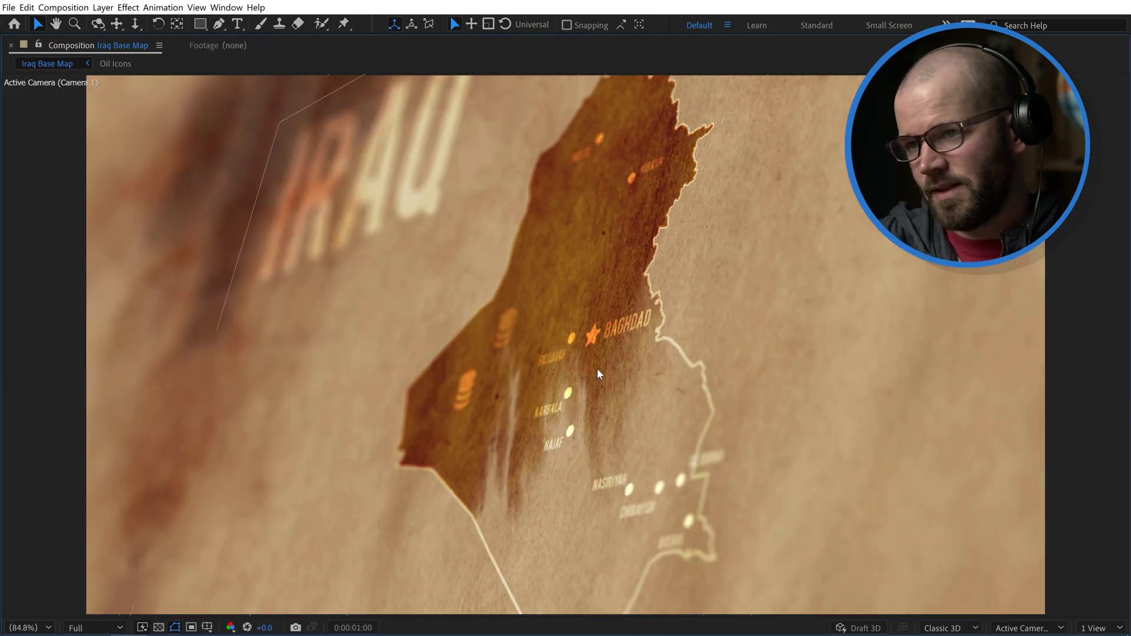
{"action": "key", "text": "grave"}
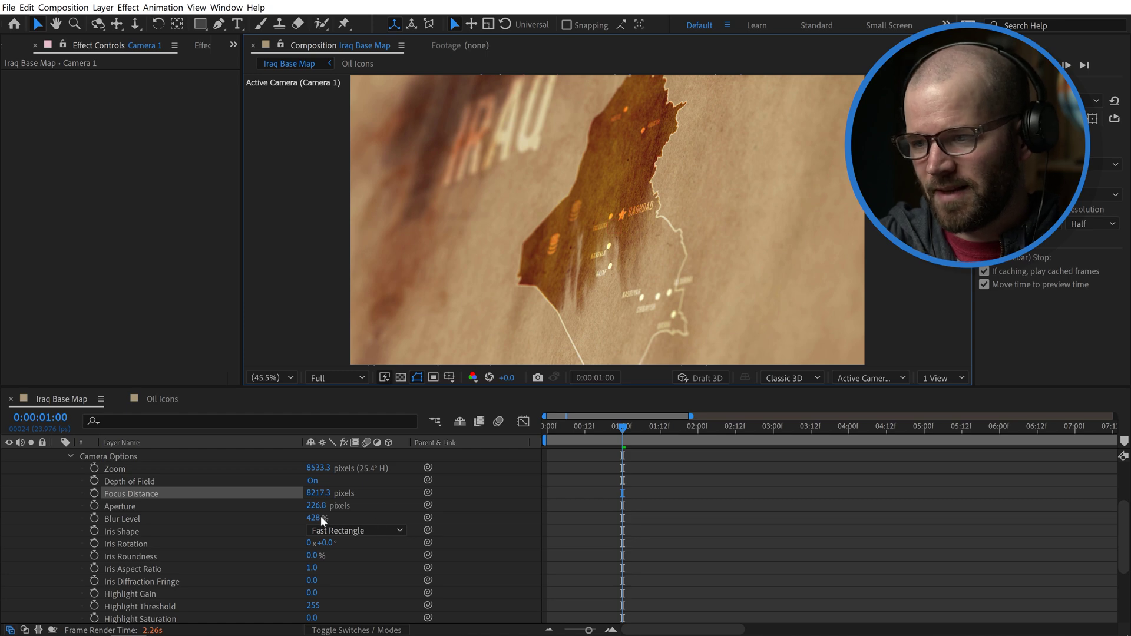
Lower Camera 1's Blur Level to 200%
{"action": "left_click", "coordinate": [317, 518]}
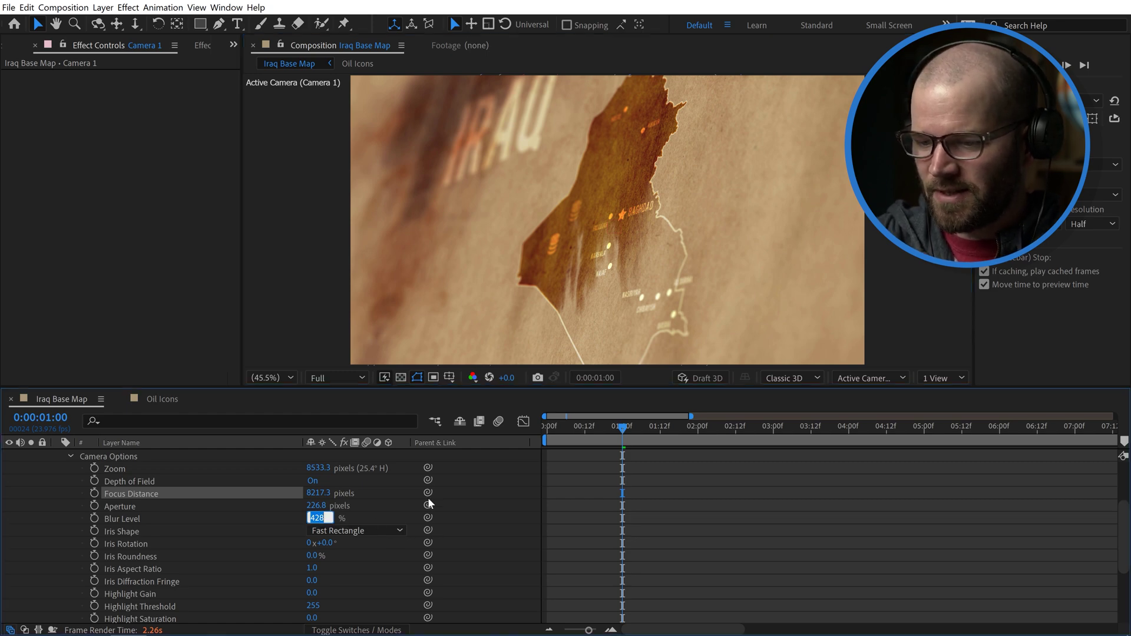
{"action": "type", "text": "200"}
{"action": "key", "text": "Return"}
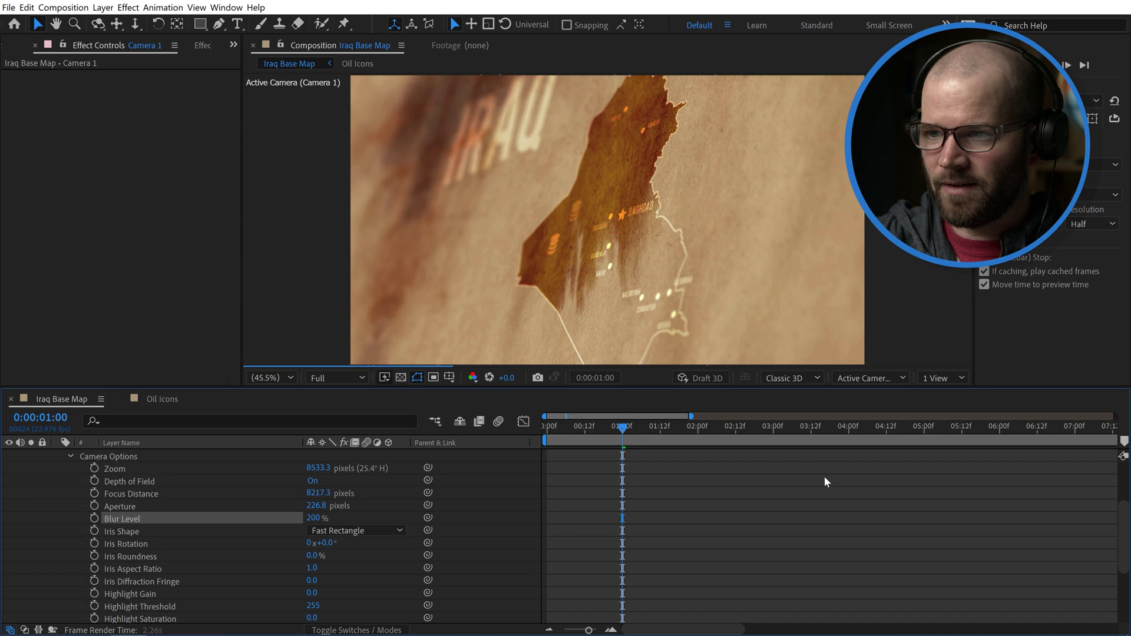
Keyframe CAMERA CONTROL's 51% Scale and move that keyframe to about 5:21
{"action": "left_click", "coordinate": [189, 598]}
{"action": "key", "text": "u"}
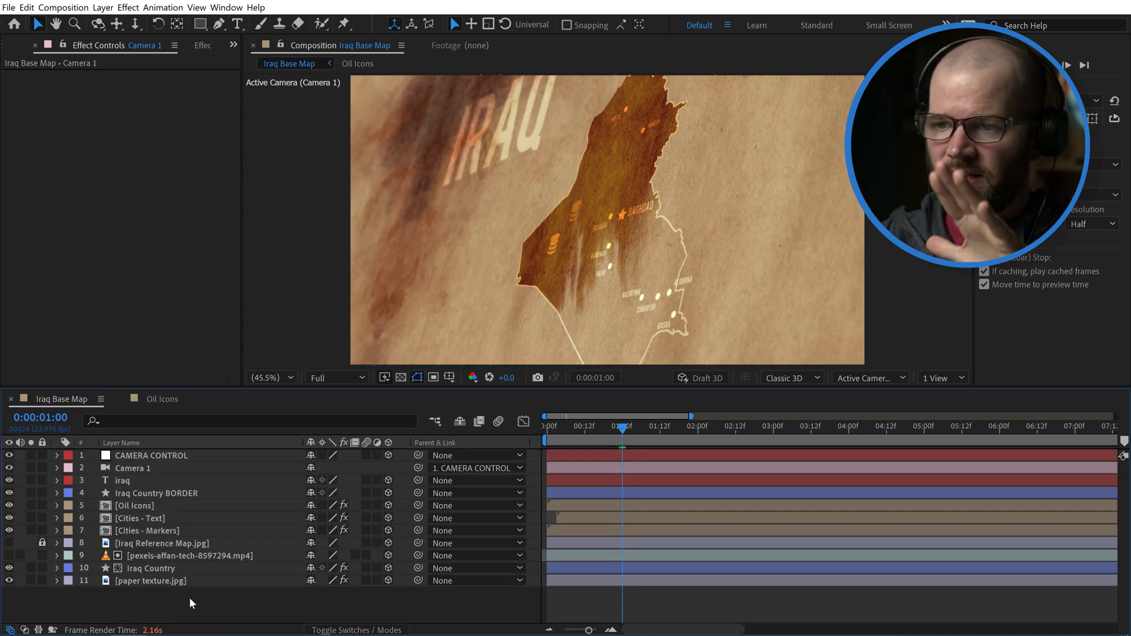
{"action": "left_click", "coordinate": [58, 454]}
{"action": "left_click", "coordinate": [136, 458]}
{"action": "key", "text": "s"}
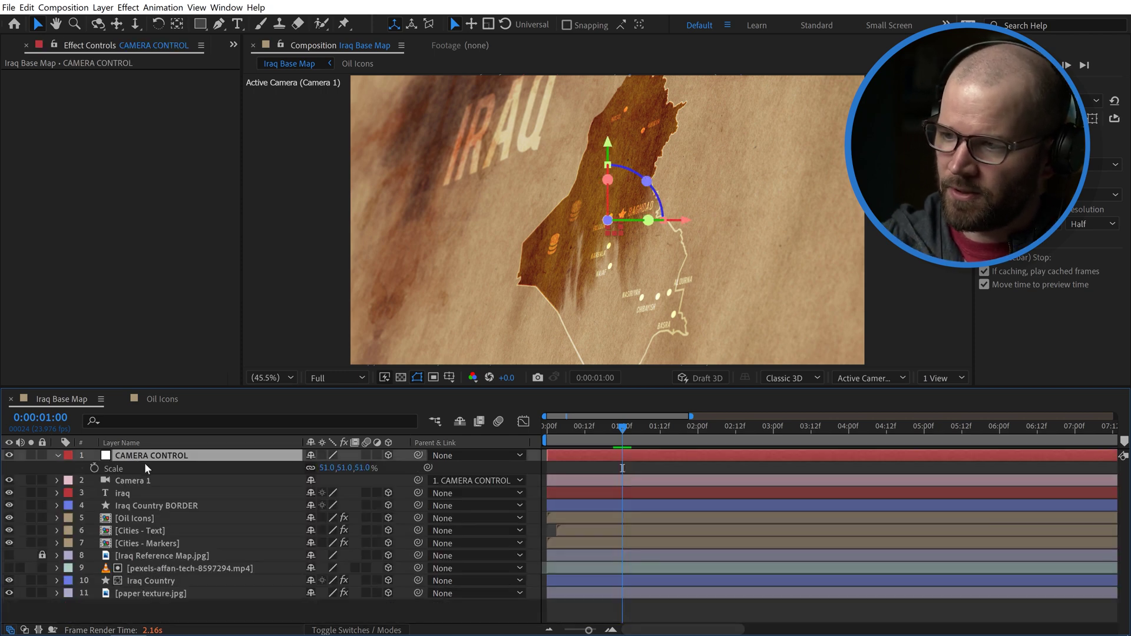
{"action": "left_click", "coordinate": [95, 467]}
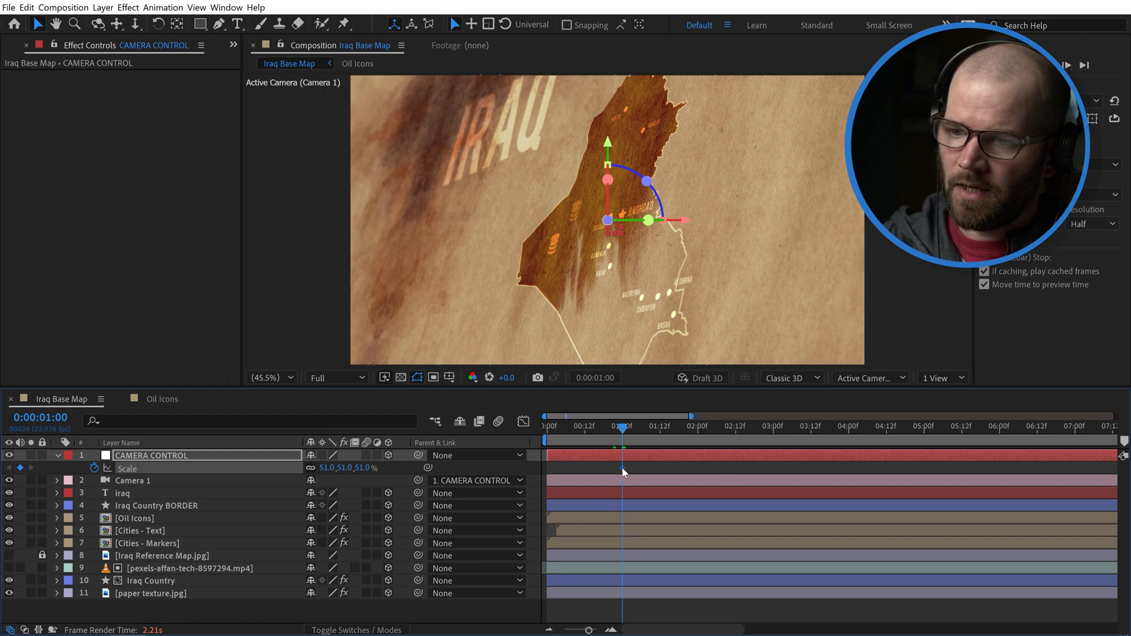
{"action": "left_click_drag", "start_coordinate": [984, 472], "coordinate": [993, 468]}
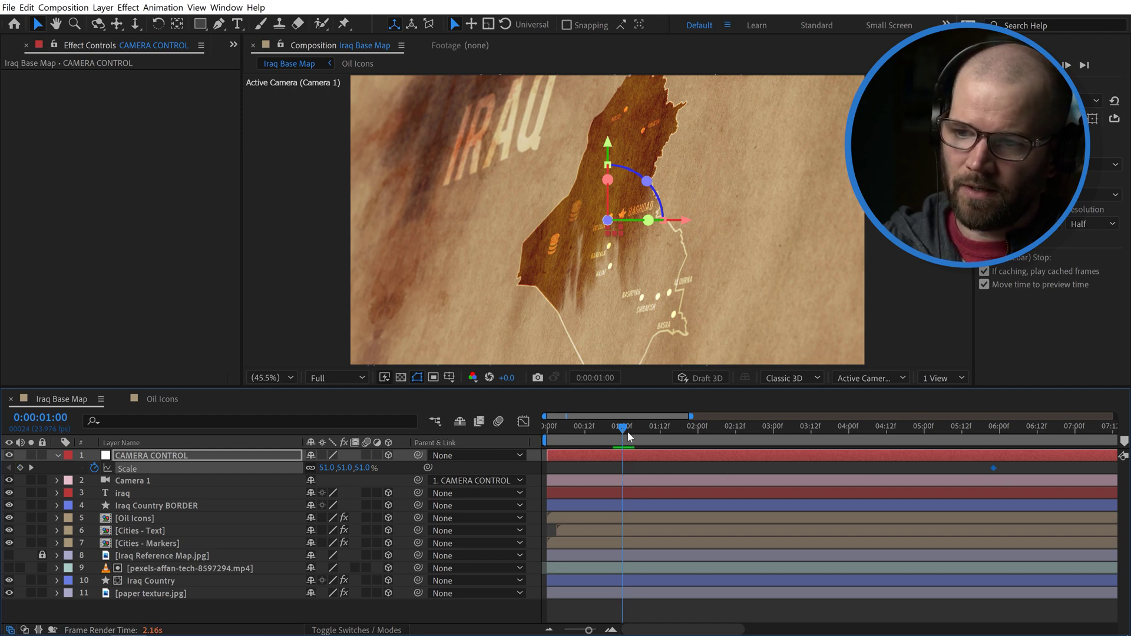
Set Scale to 65% at frame 0 and apply Easy Ease In to the end keyframe
{"action": "left_click_drag", "start_coordinate": [686, 427], "coordinate": [547, 427]}
{"action": "left_click_drag", "start_coordinate": [334, 470], "coordinate": [339, 467]}
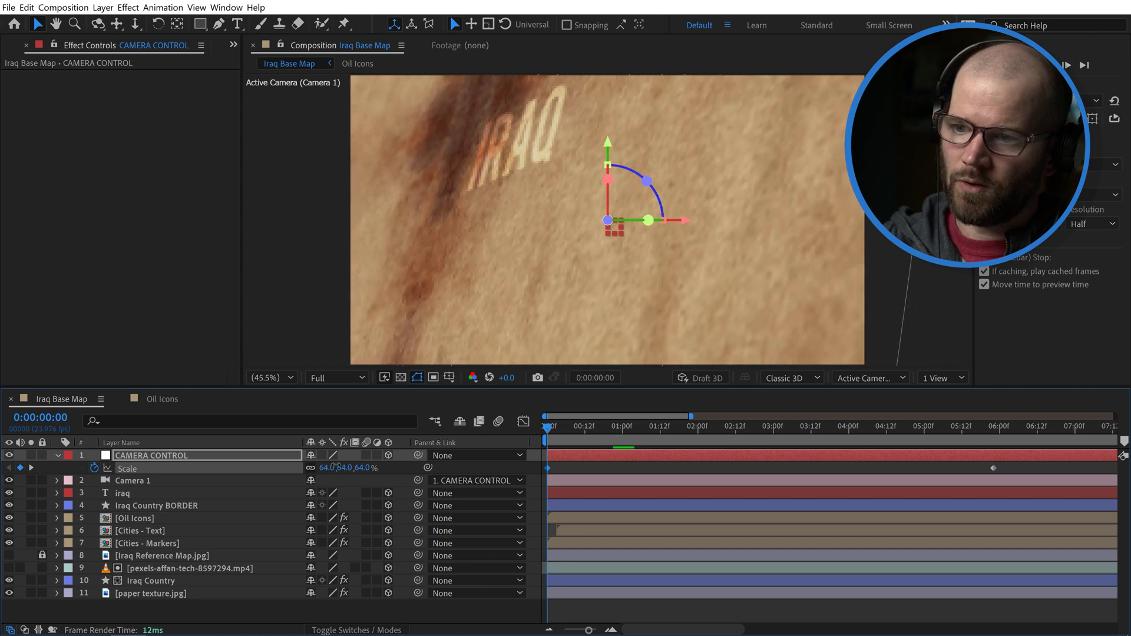
{"action": "right_click", "coordinate": [994, 468]}
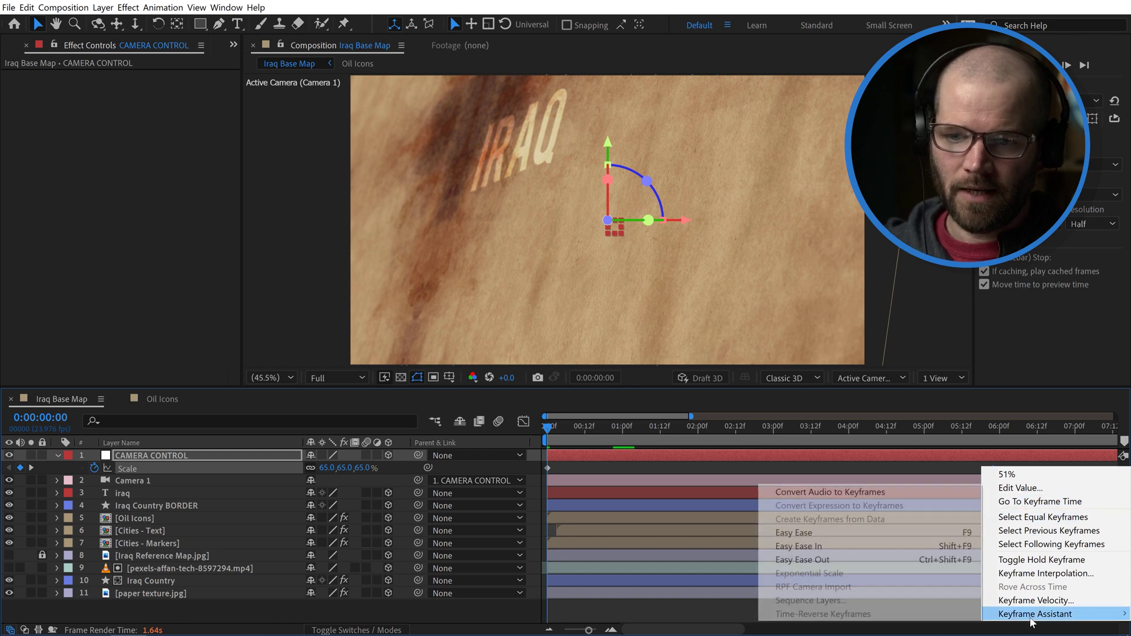
{"action": "left_click", "coordinate": [836, 546]}
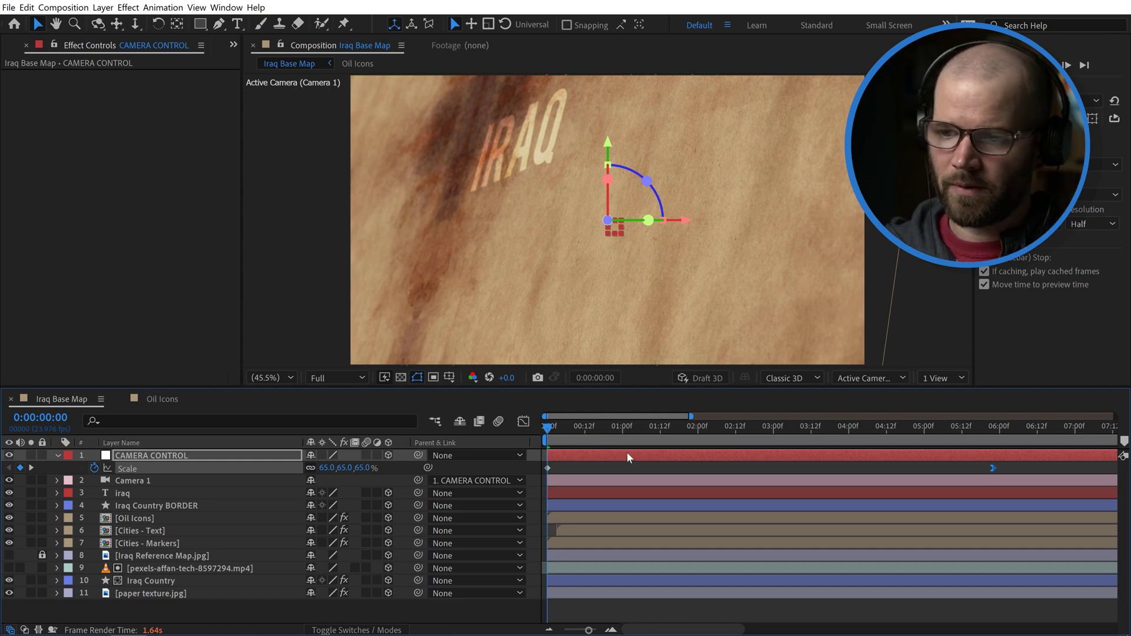
Shift the end Scale keyframe slightly earlier on the full 30-second timeline
{"action": "left_click", "coordinate": [975, 429]}
{"action": "key", "text": ";"}
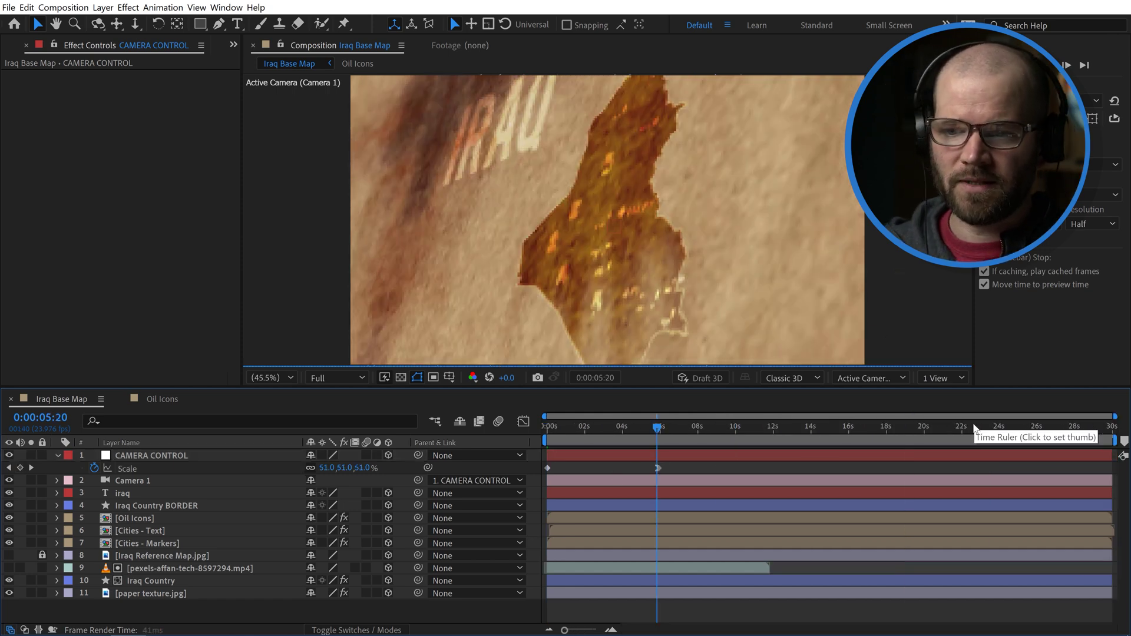
{"action": "left_click", "coordinate": [632, 433]}
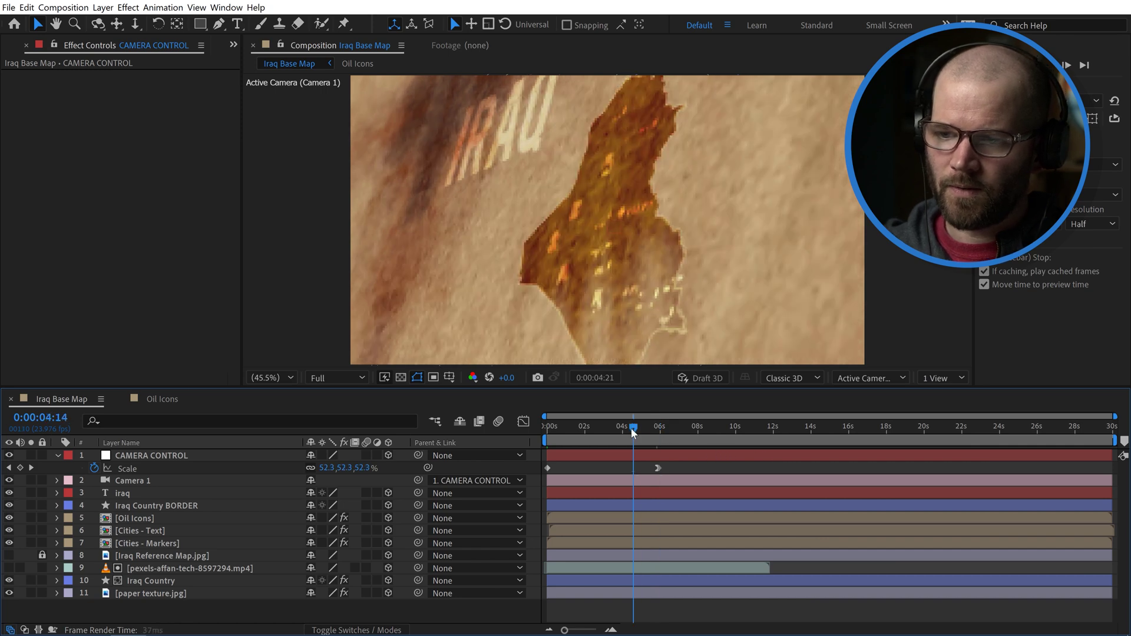
{"action": "left_click_drag", "start_coordinate": [657, 468], "coordinate": [641, 469]}
End the work area at 6:00 and trim the Iraq Base Map comp to the work area
{"action": "left_click_drag", "start_coordinate": [649, 425], "coordinate": [665, 429]}
{"action": "key", "text": "Page_Down"}
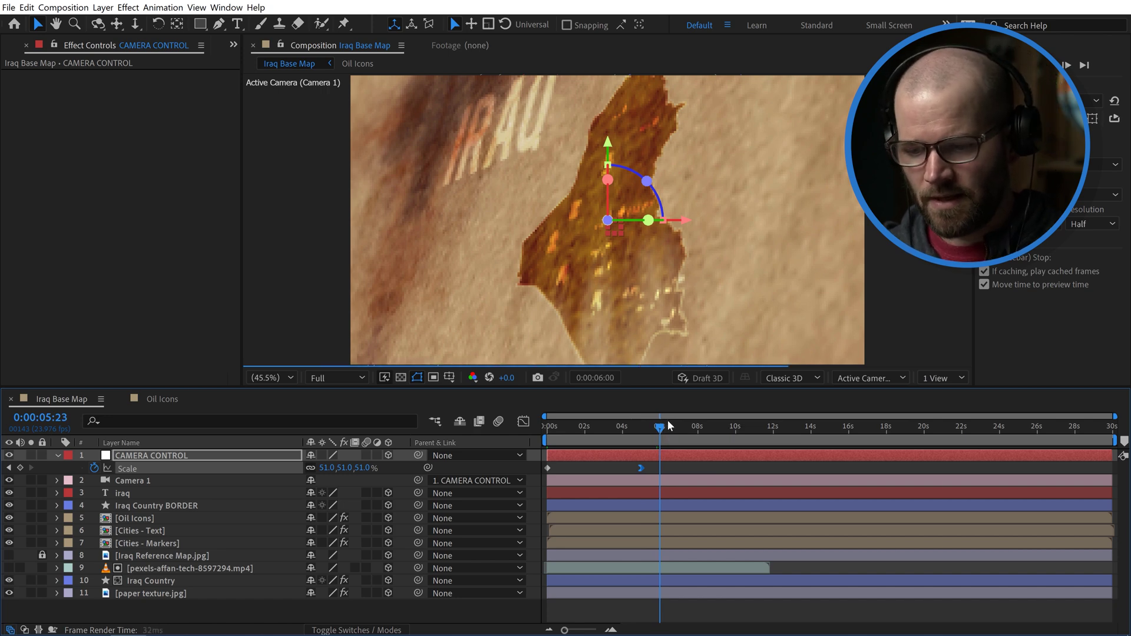
{"action": "key", "text": "Page_Down"}
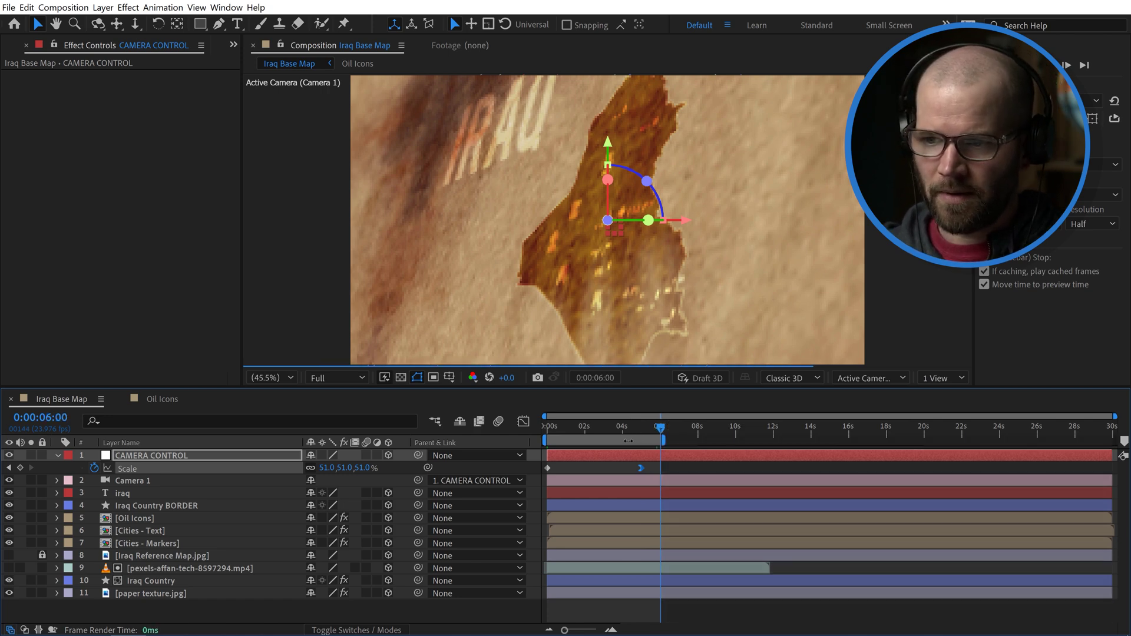
{"action": "right_click", "coordinate": [623, 443]}
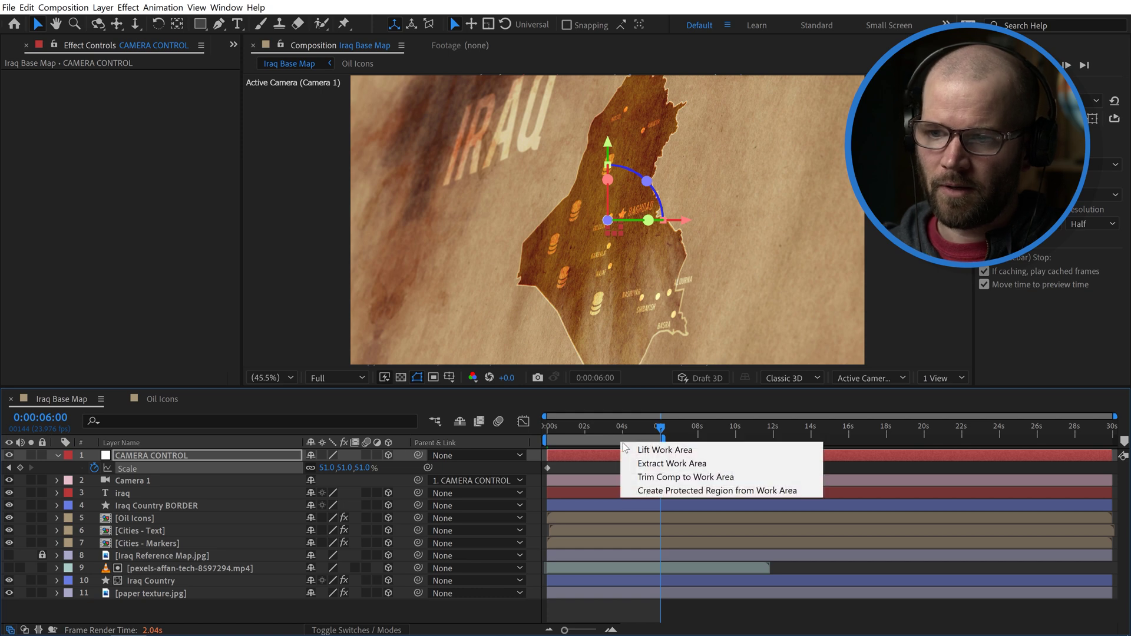
{"action": "left_click", "coordinate": [651, 478]}
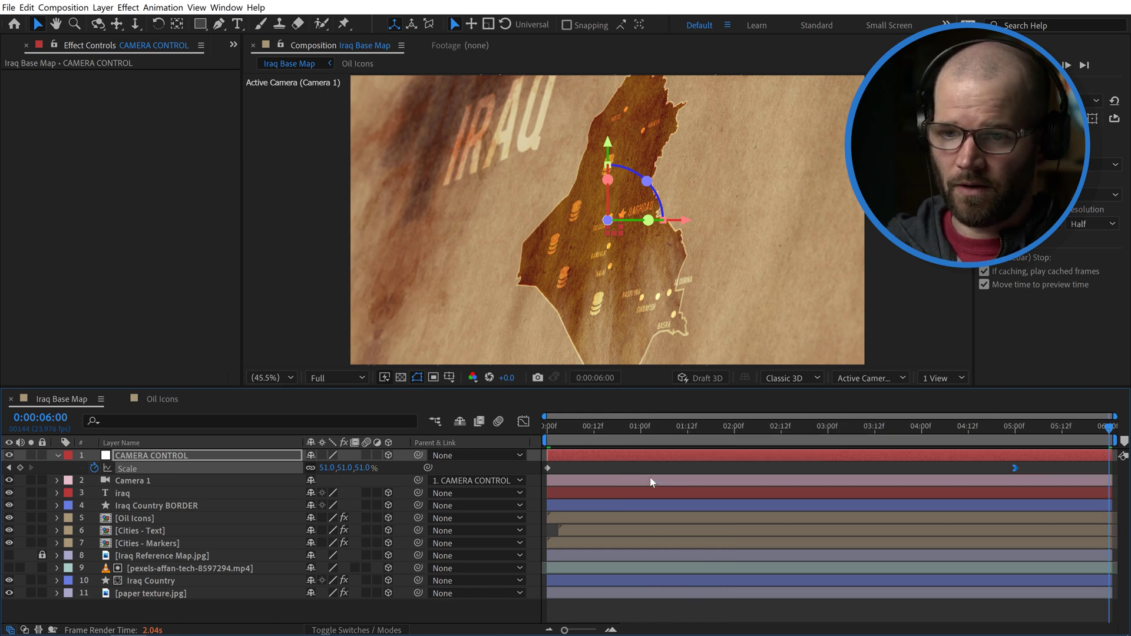
{"action": "left_click", "coordinate": [610, 430]}
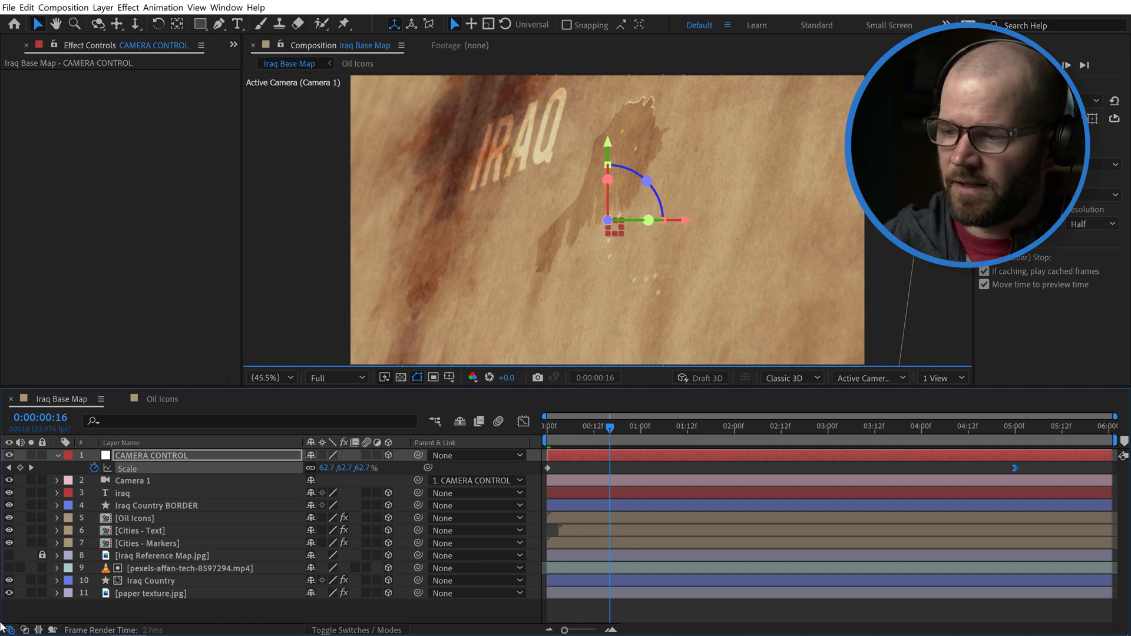
{"action": "left_click", "coordinate": [102, 603]}
{"action": "left_click", "coordinate": [57, 458]}
Add a new adjustment layer on top and apply CC Vignette to it
{"action": "right_click", "coordinate": [101, 600]}
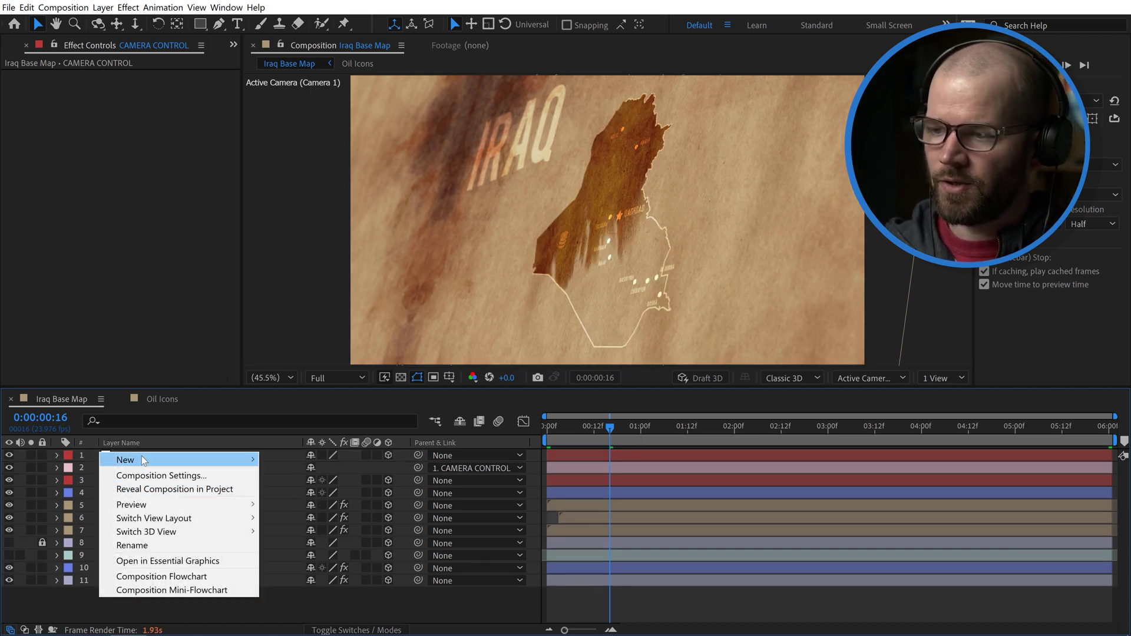
{"action": "mouse_move", "coordinate": [144, 459]}
{"action": "left_click", "coordinate": [324, 560]}
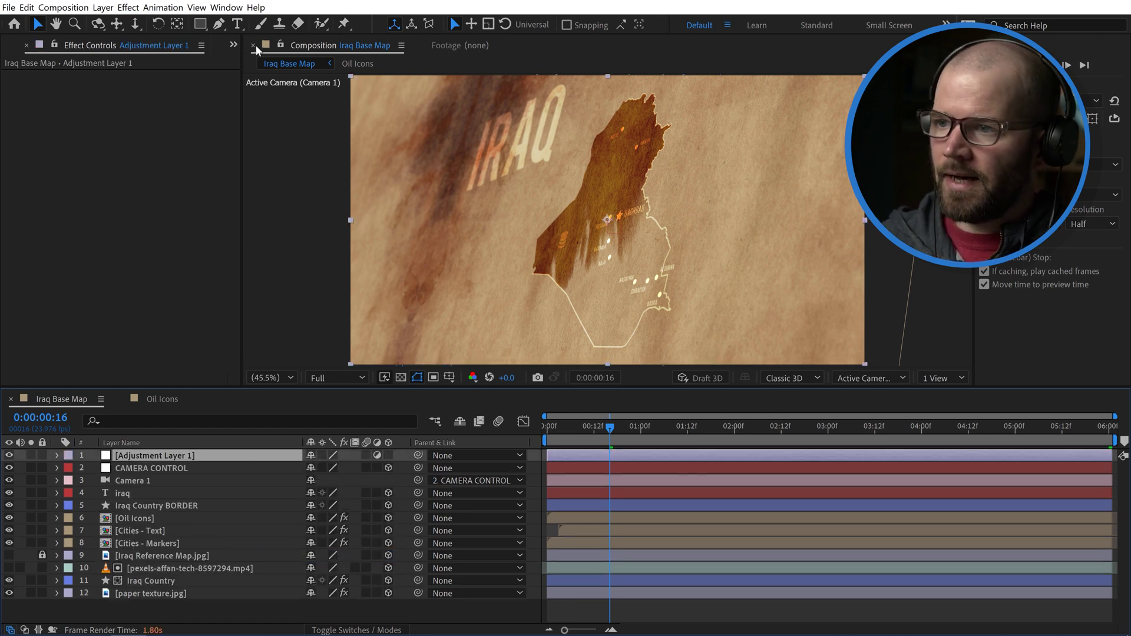
{"action": "left_click", "coordinate": [234, 44]}
{"action": "left_click", "coordinate": [263, 93]}
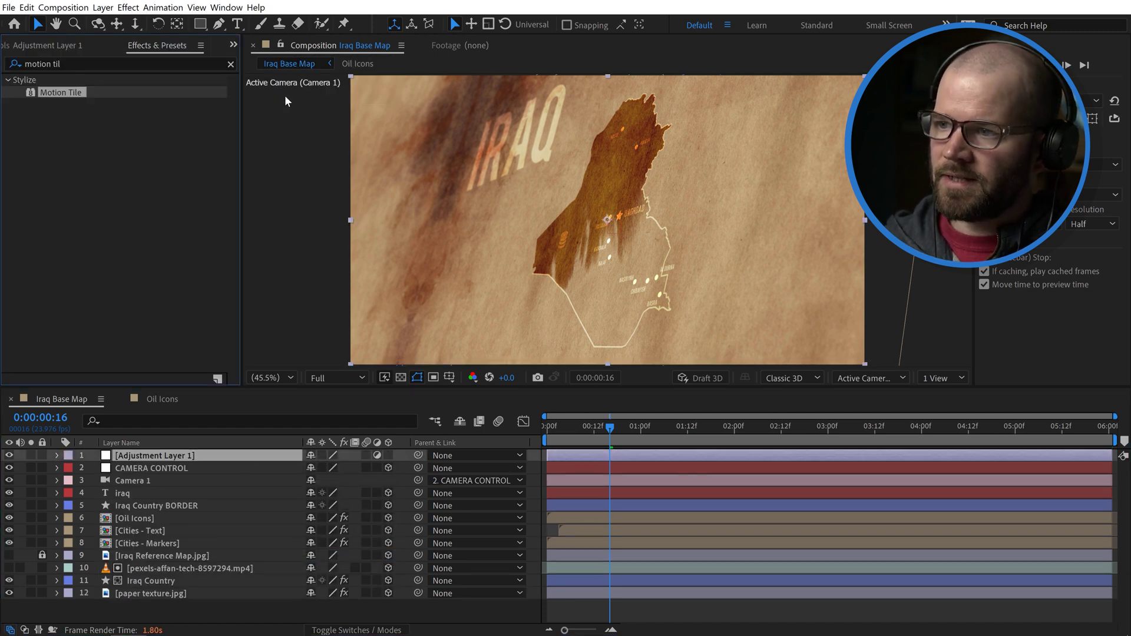
{"action": "left_click", "coordinate": [79, 60]}
{"action": "type", "text": "v"}
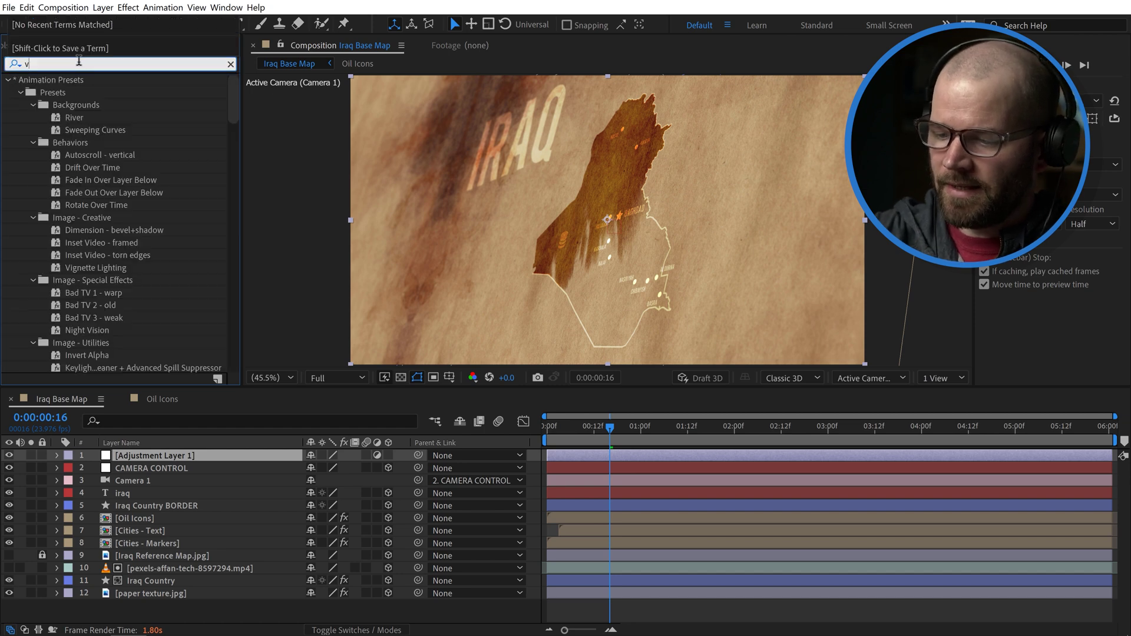
{"action": "type", "text": "igne"}
{"action": "left_click_drag", "start_coordinate": [78, 141], "coordinate": [140, 455]}
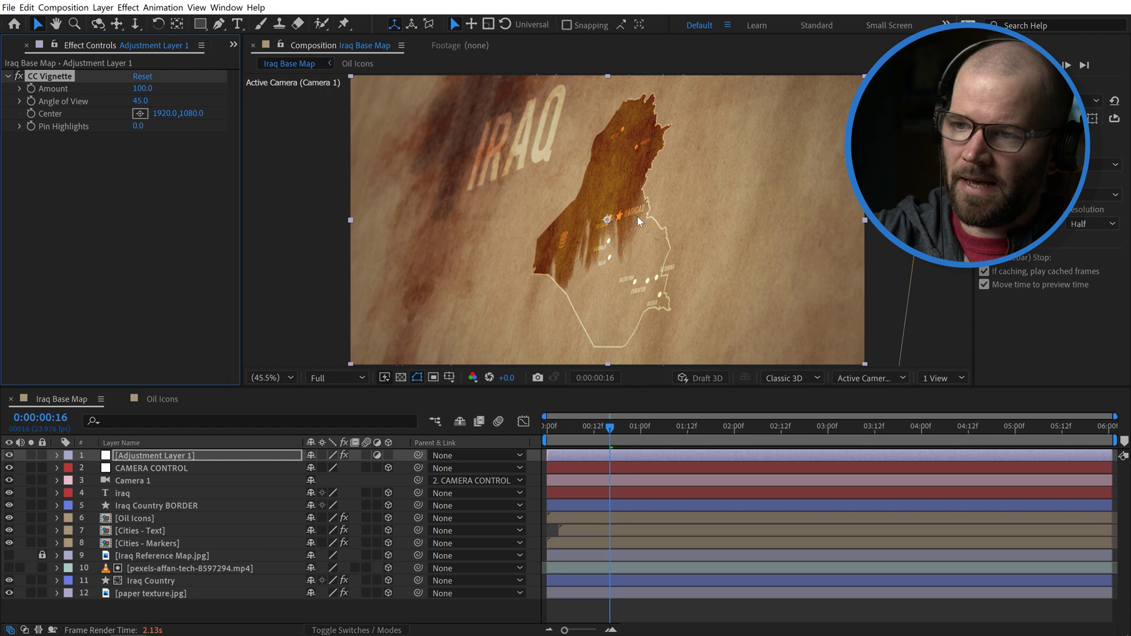
{"action": "left_click", "coordinate": [66, 198]}
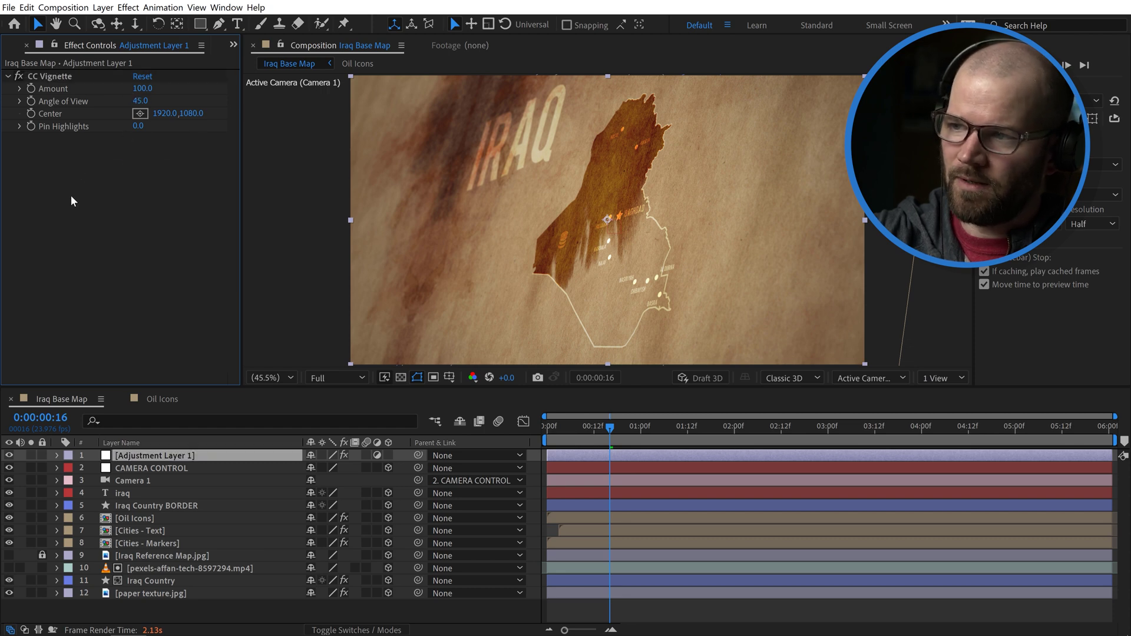
Apply Noise to the adjustment layer with Amount of Noise set to 10%
{"action": "left_click", "coordinate": [233, 46]}
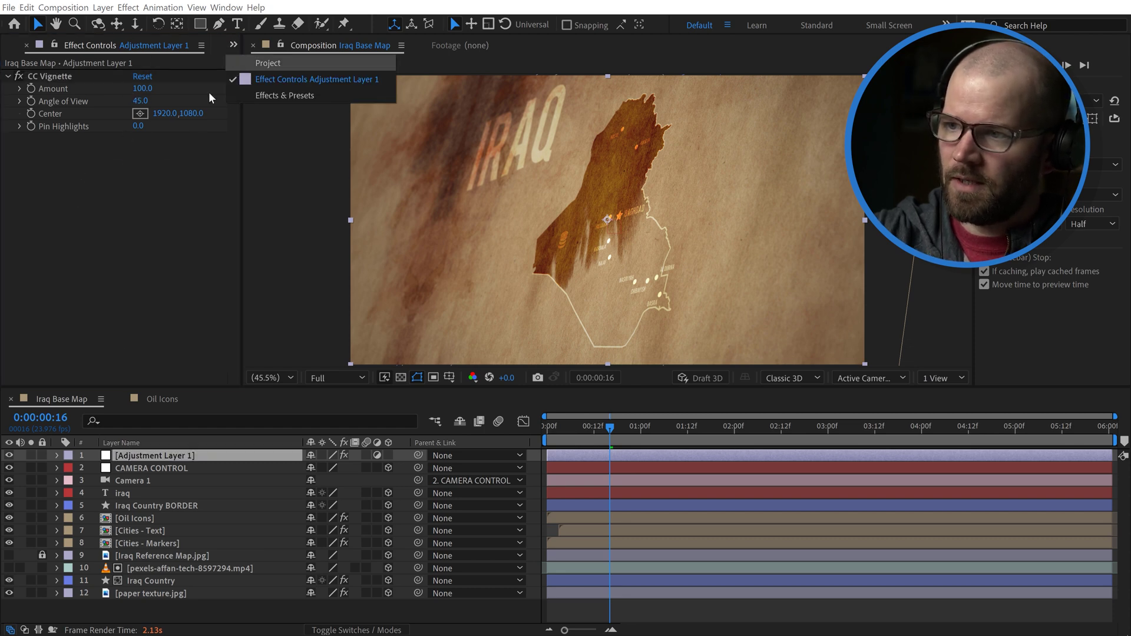
{"action": "left_click", "coordinate": [289, 88]}
{"action": "double_click", "coordinate": [85, 65]}
{"action": "type", "text": "noise"}
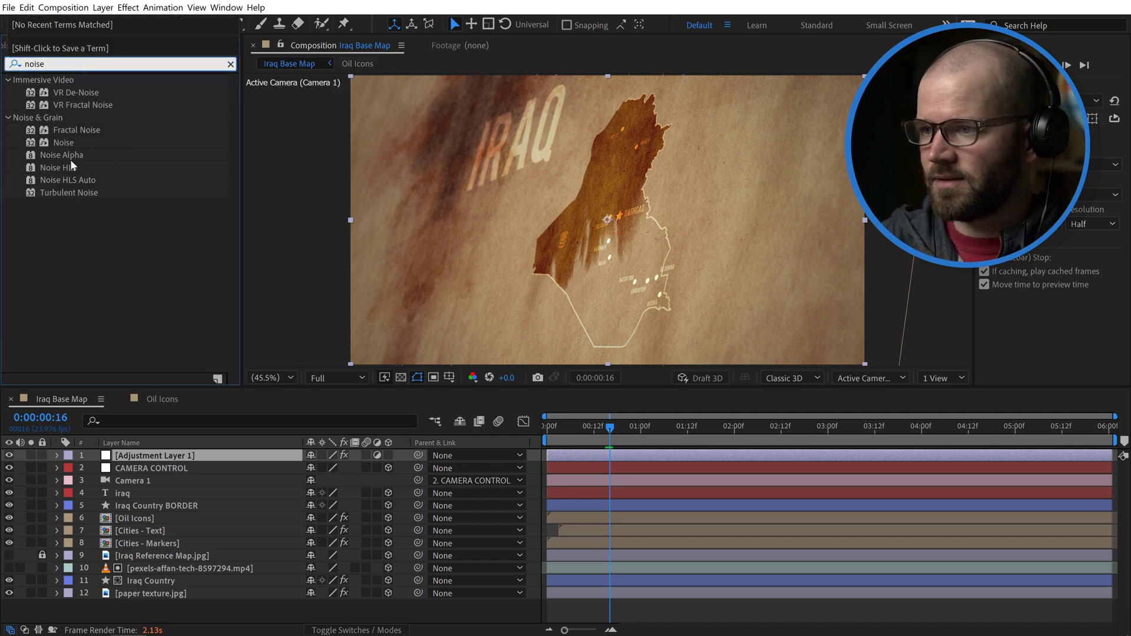
{"action": "left_click_drag", "start_coordinate": [64, 142], "coordinate": [167, 463]}
{"action": "left_click", "coordinate": [139, 152]}
{"action": "type", "text": "10"}
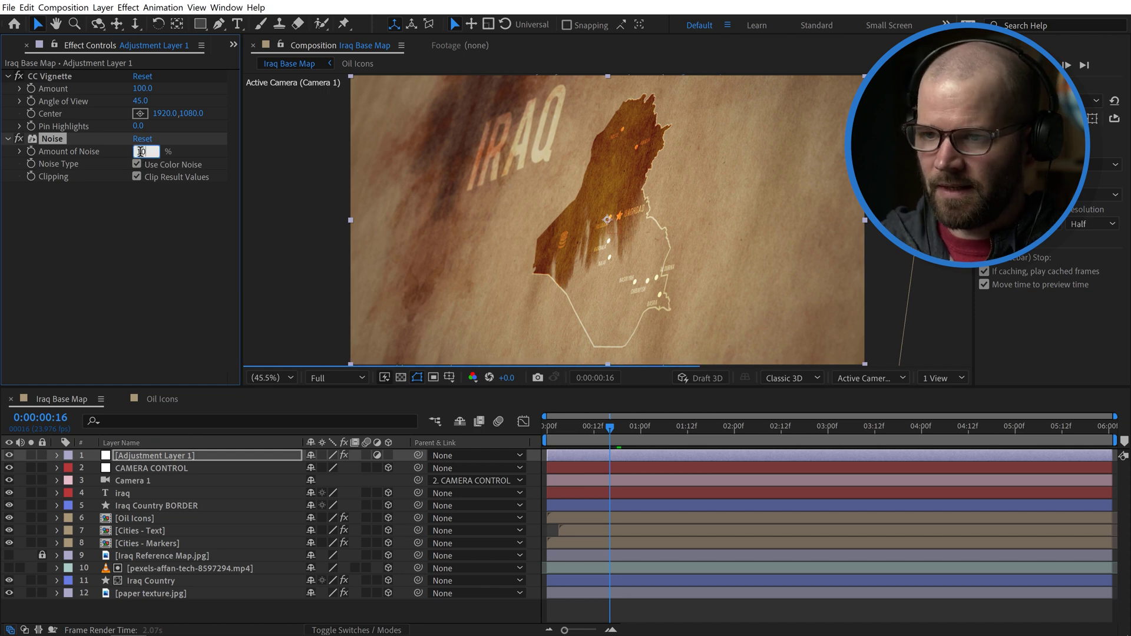
{"action": "key", "text": "Return"}
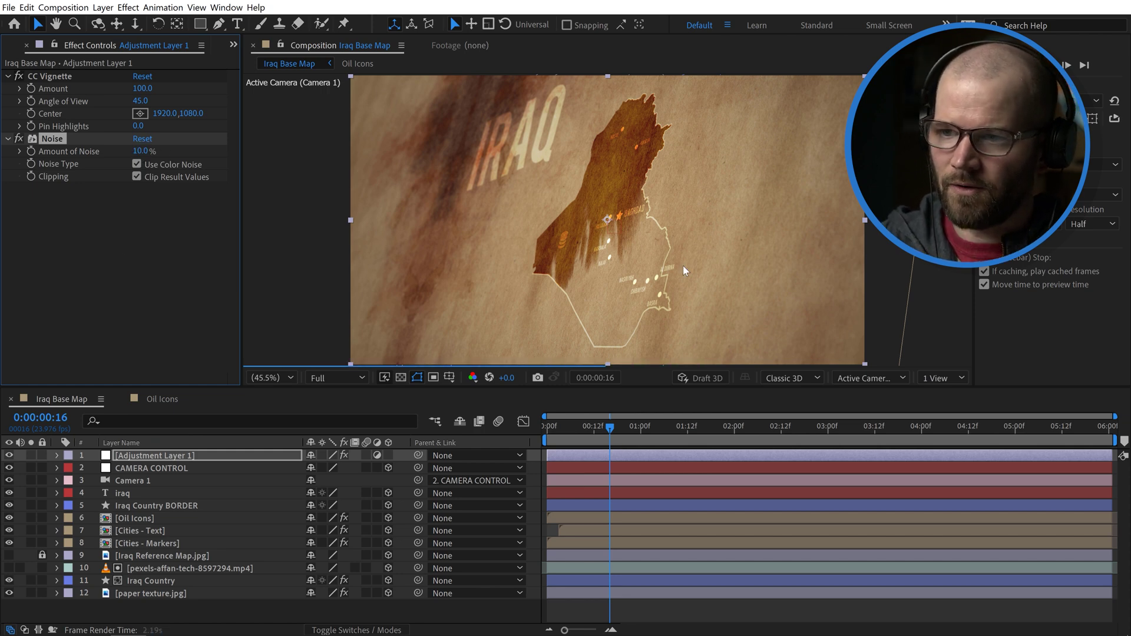
Add the Iraq Base Map comp to the Render Queue, outputting Iraq Base Map.mov at High Quality
{"action": "left_click", "coordinate": [57, 7]}
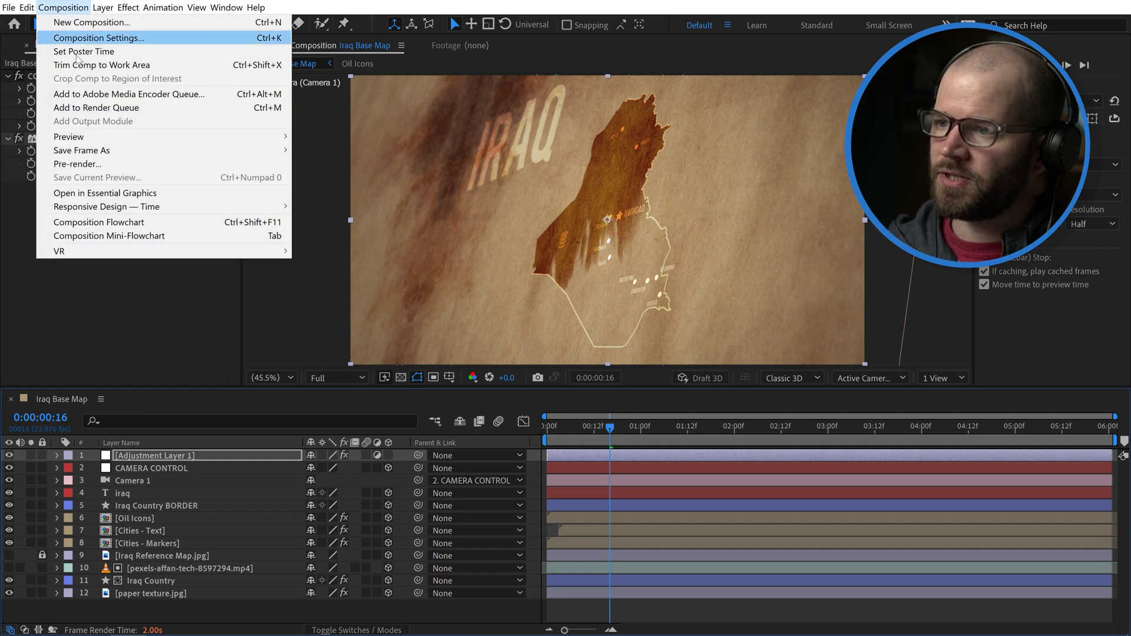
{"action": "left_click", "coordinate": [88, 107]}
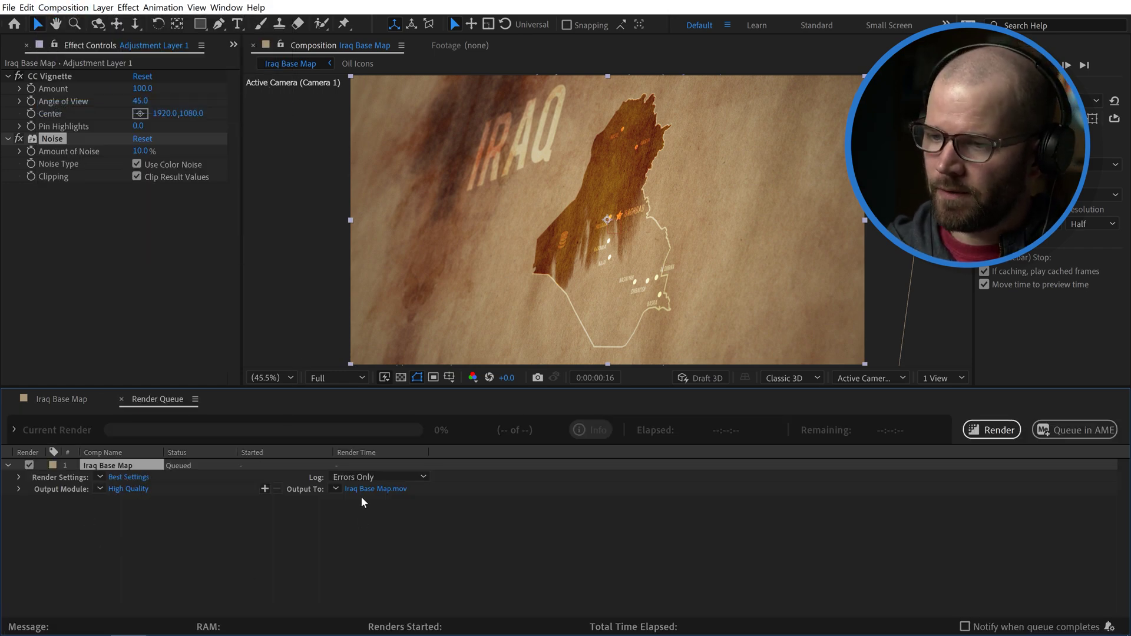